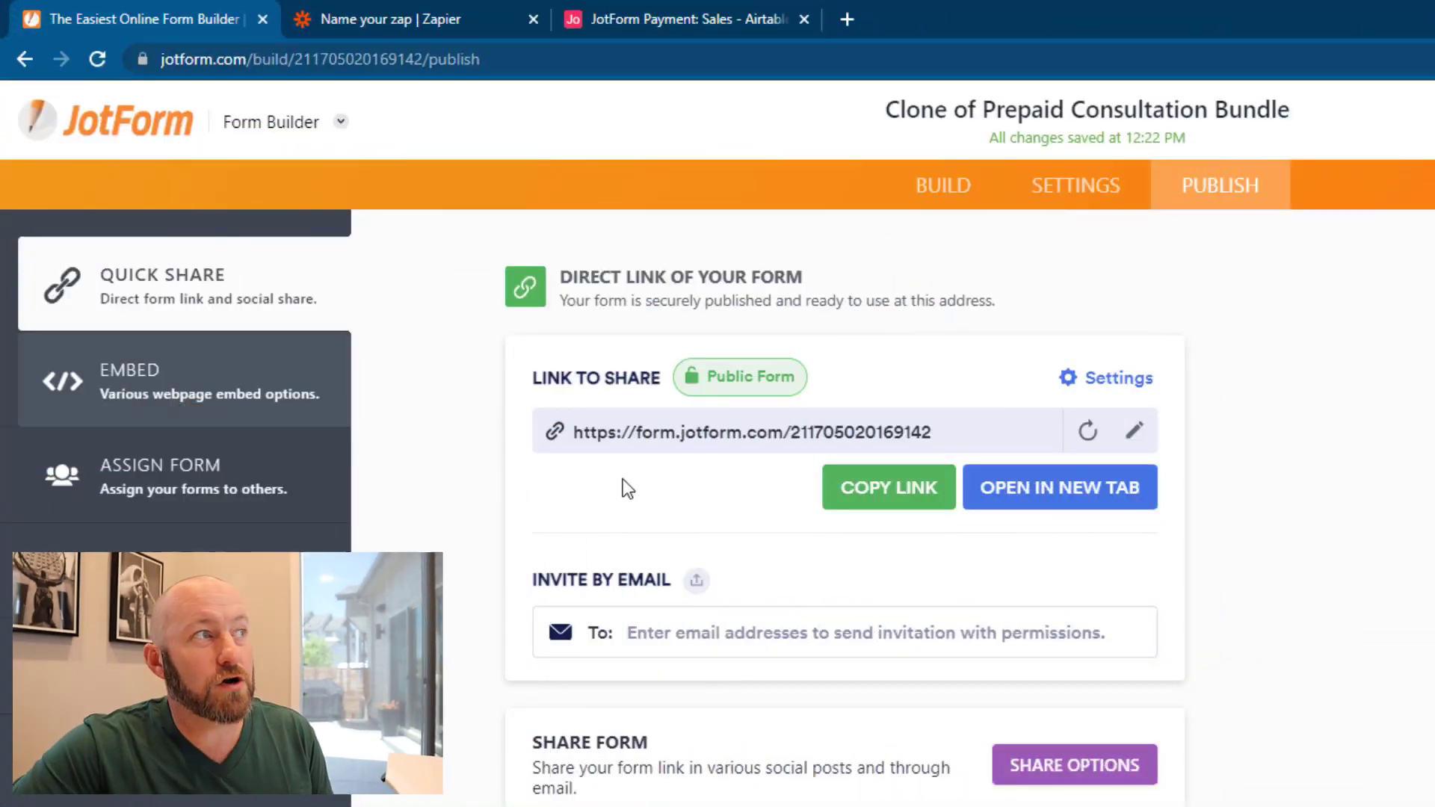
click(929, 184)
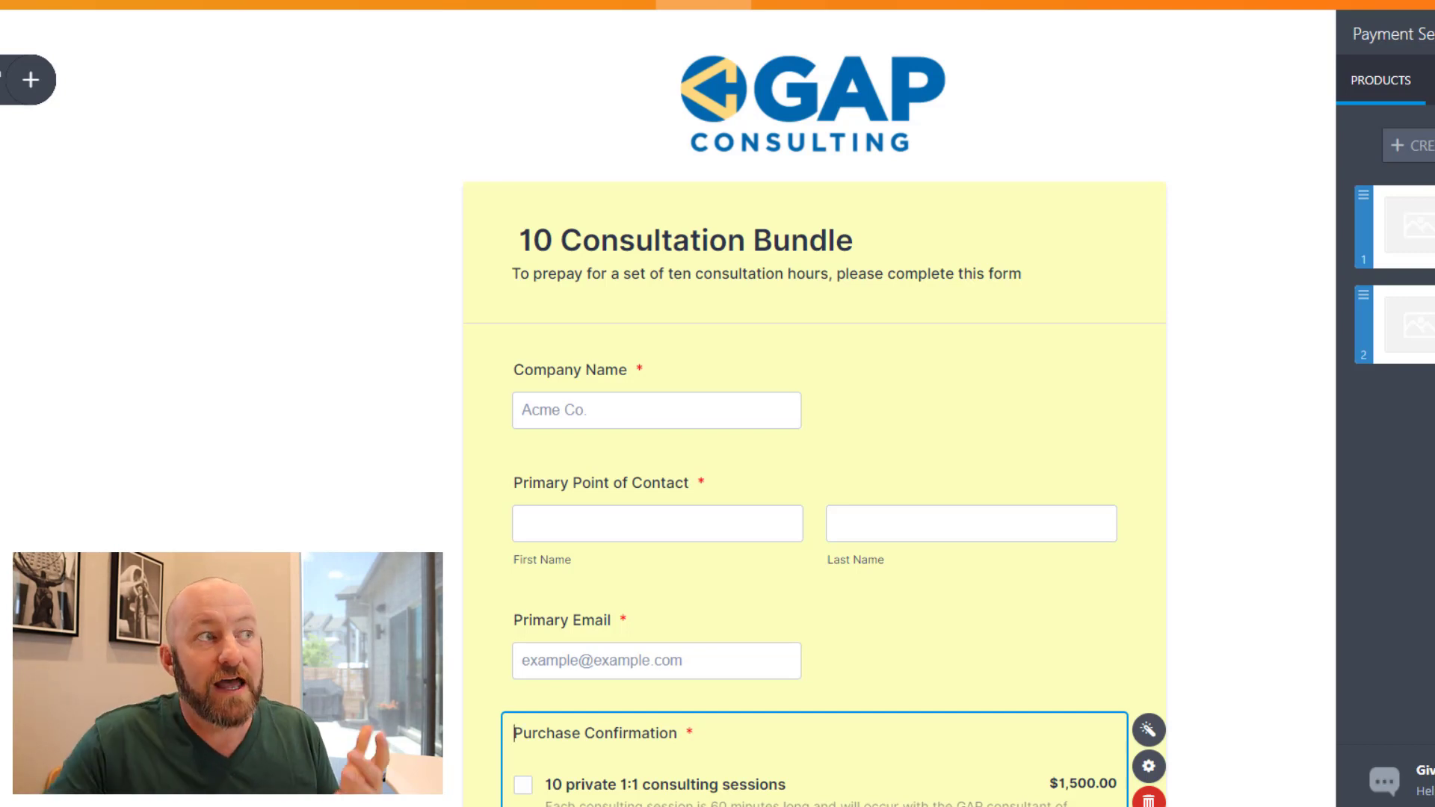
scroll(438, 342, down, 2)
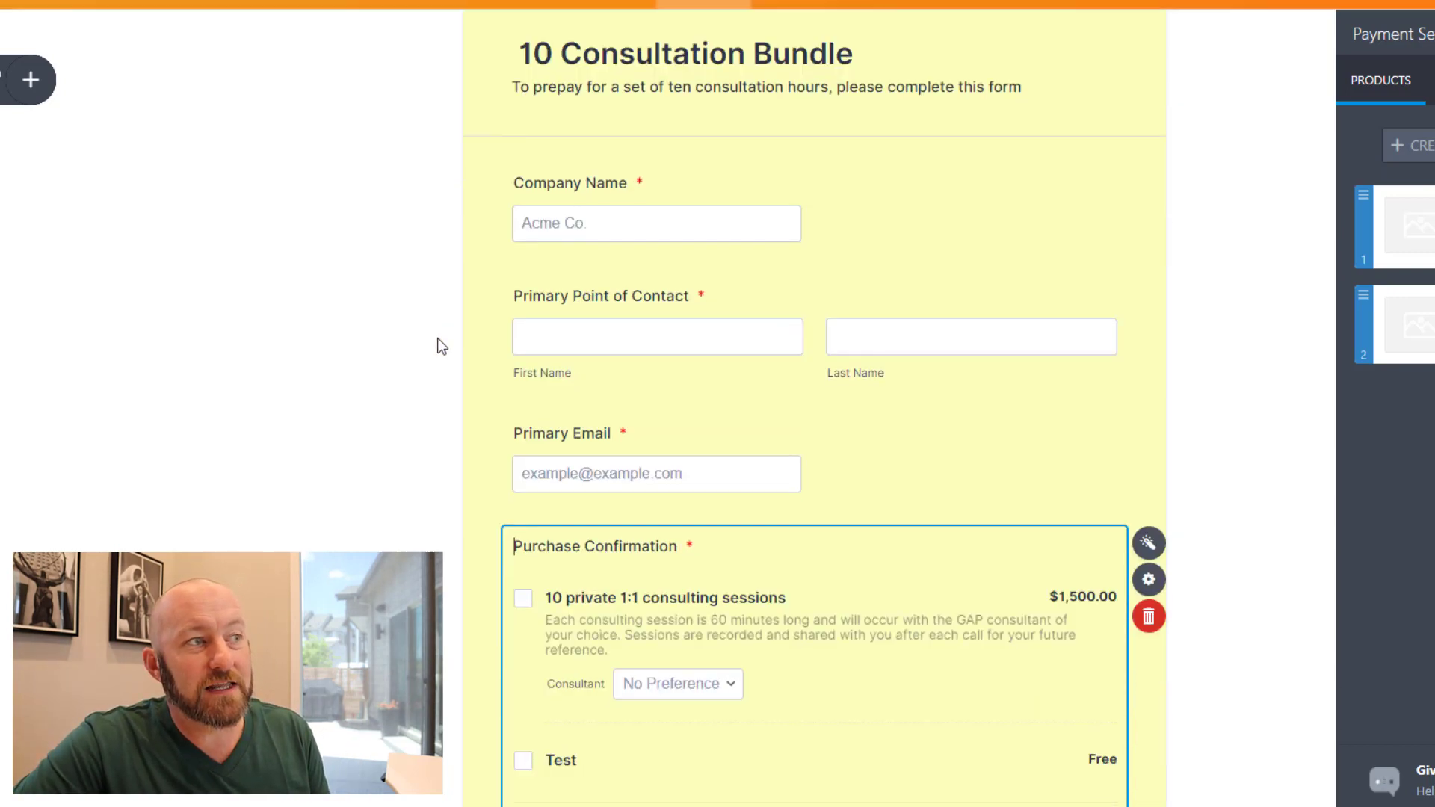
scroll(416, 328, down, 3)
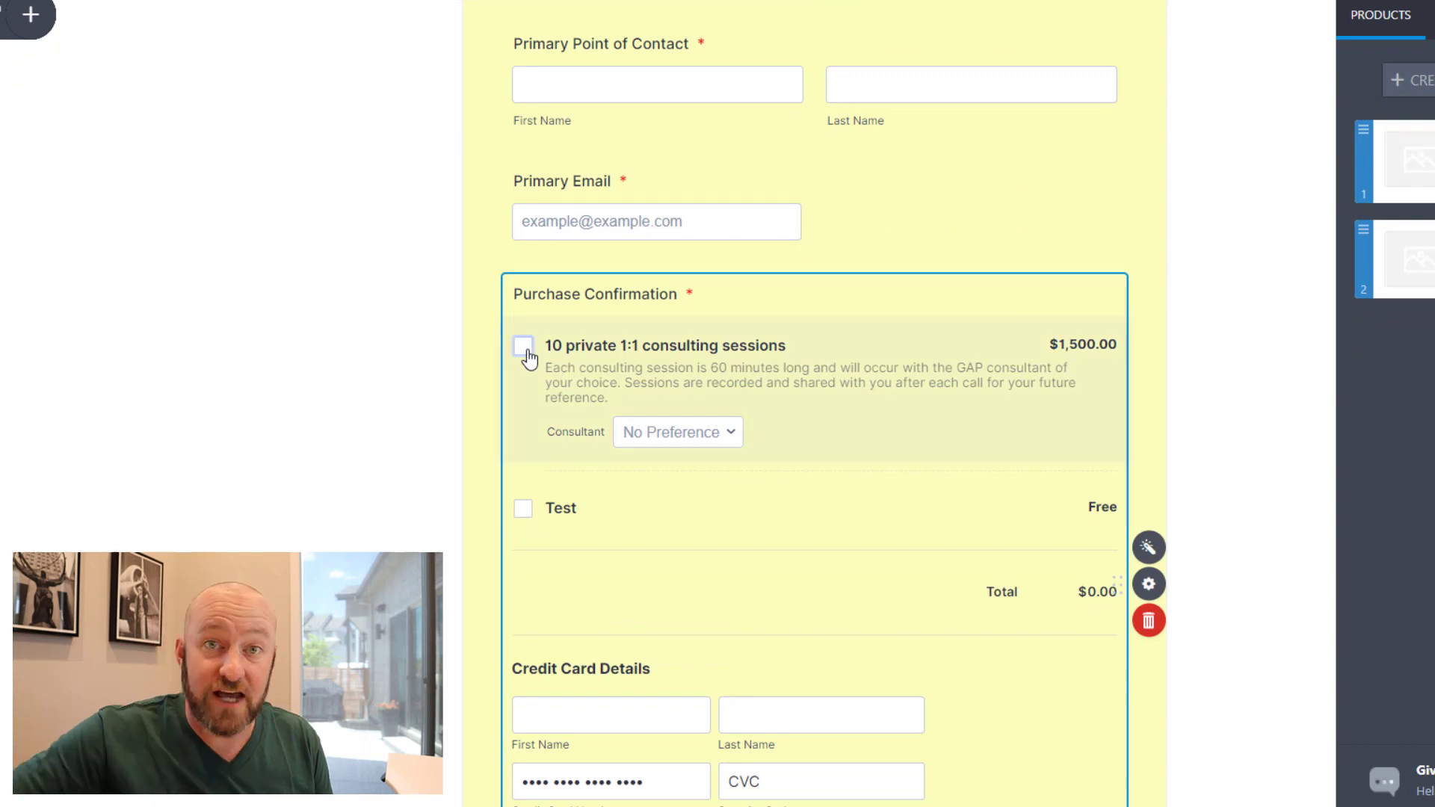
scroll(509, 381, up, 1)
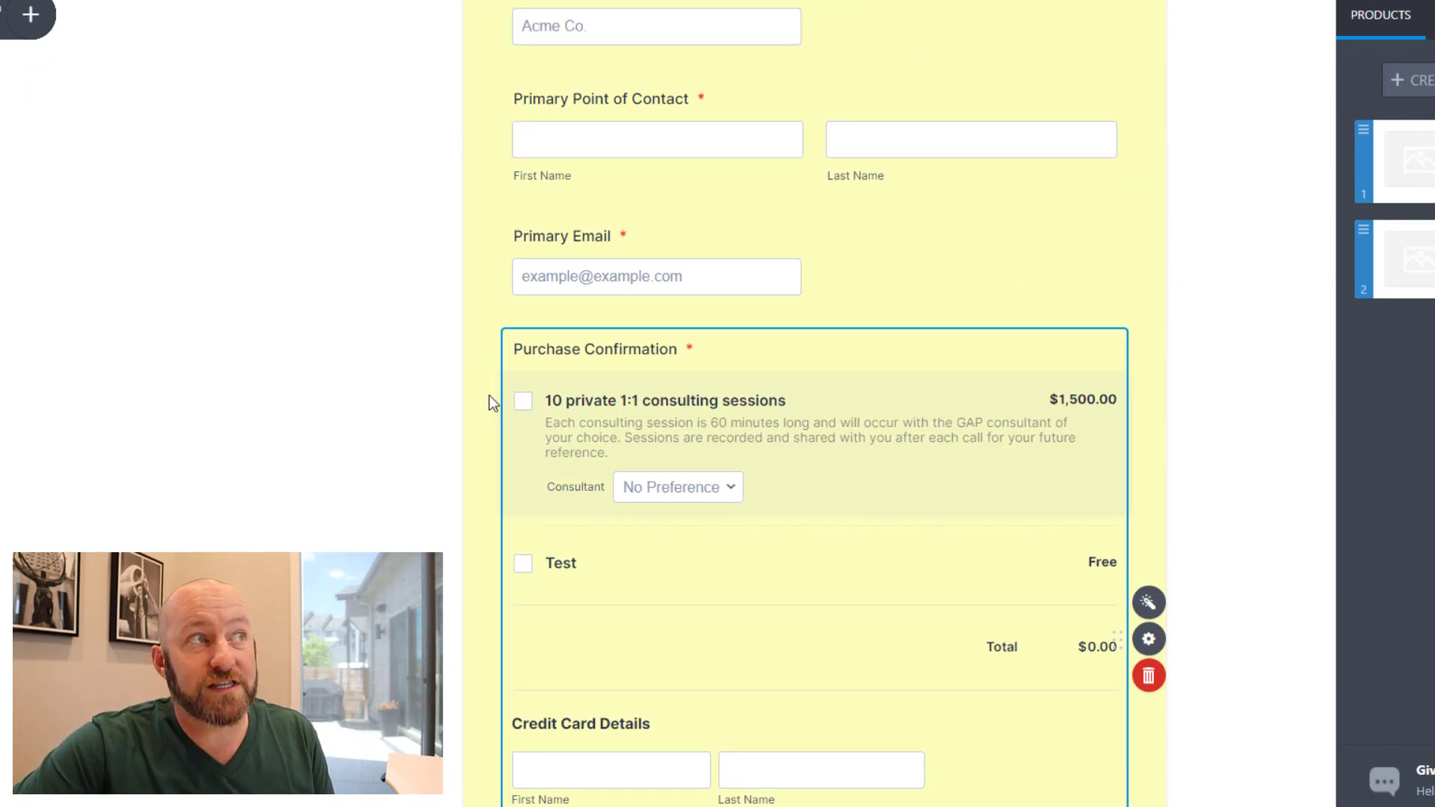
scroll(508, 314, up, 2)
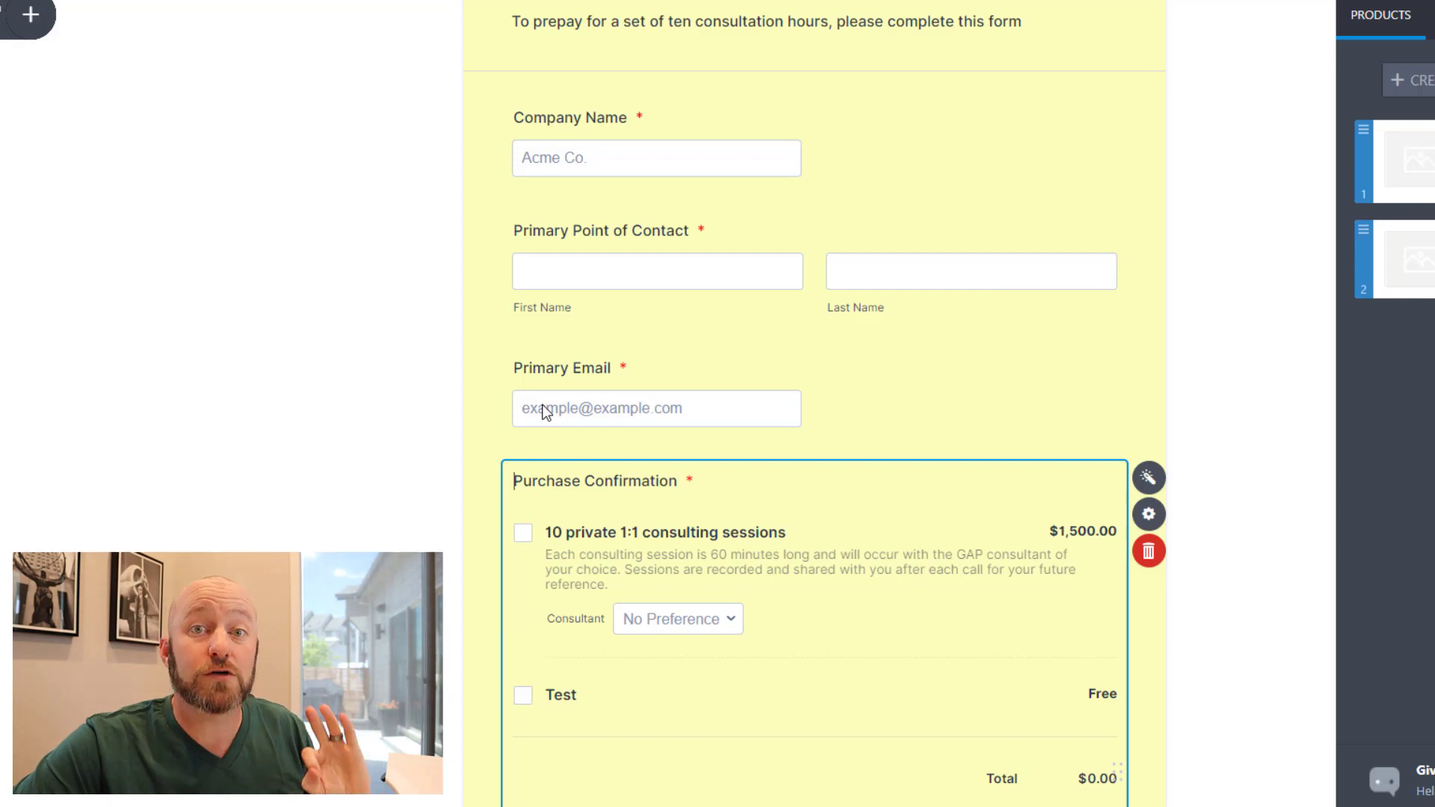
scroll(404, 447, down, 5)
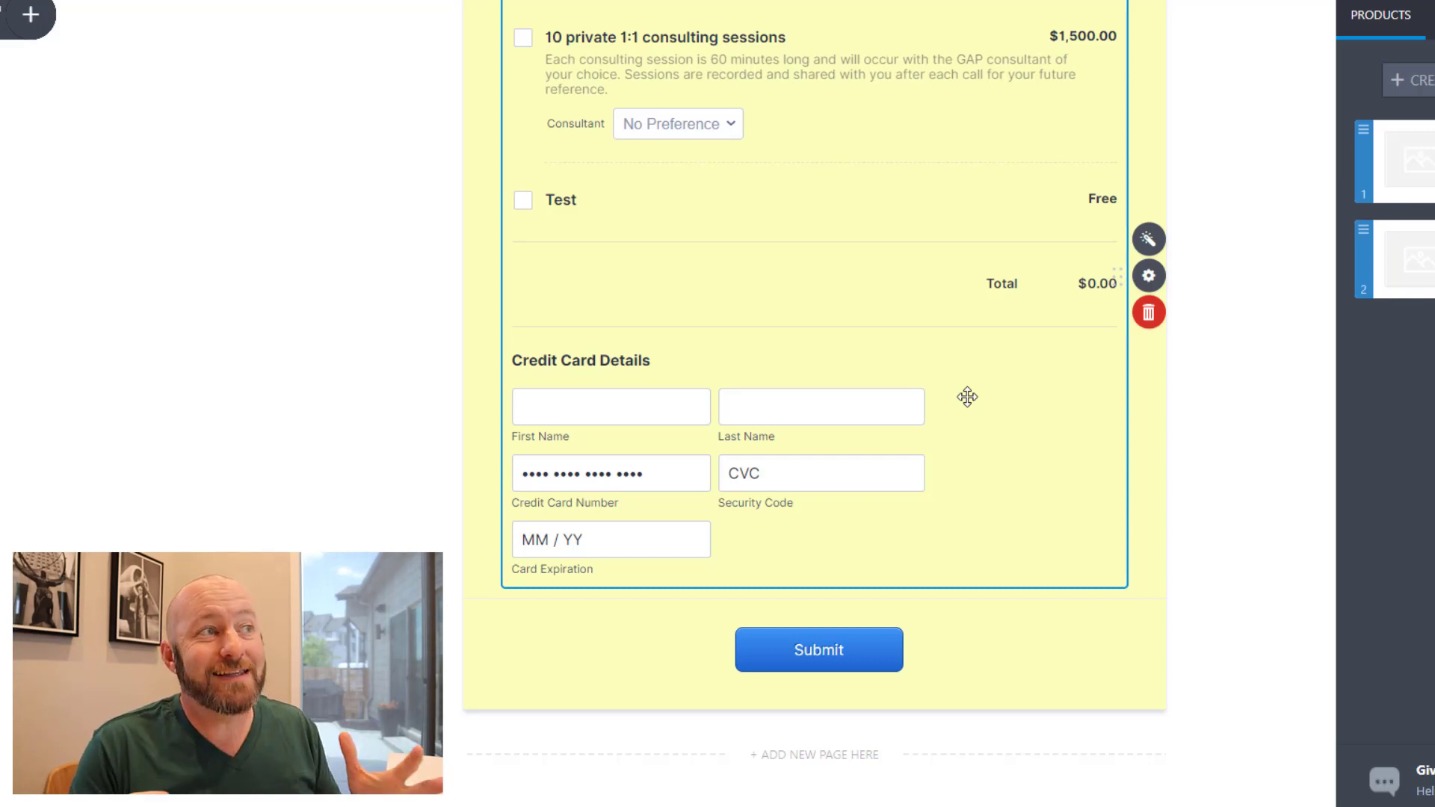
scroll(967, 397, up, 5)
scroll(907, 416, up, 3)
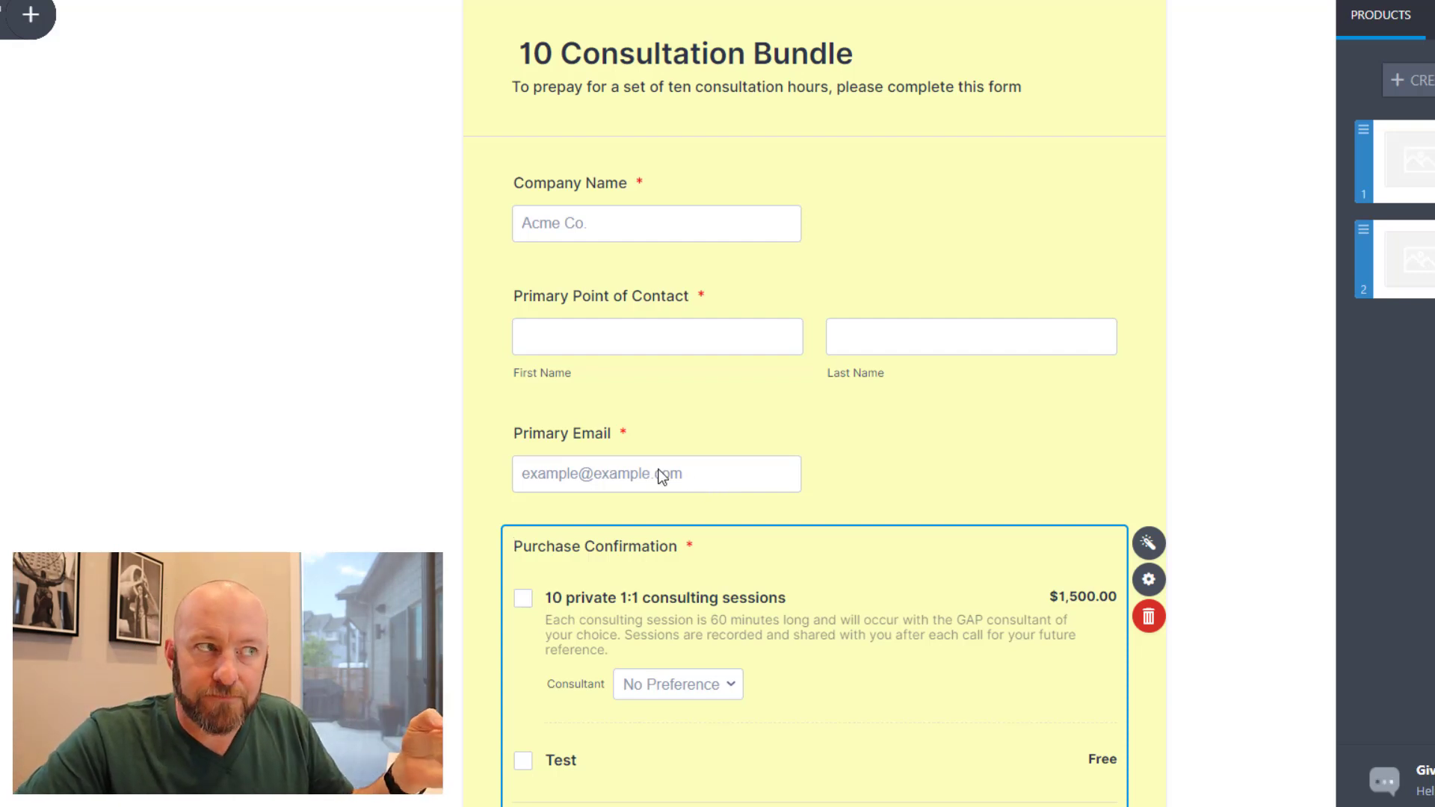
- Scroll through the form's Purchase Confirmation section, then bring up the Airtable Sales table
scroll(662, 477, down, 5)
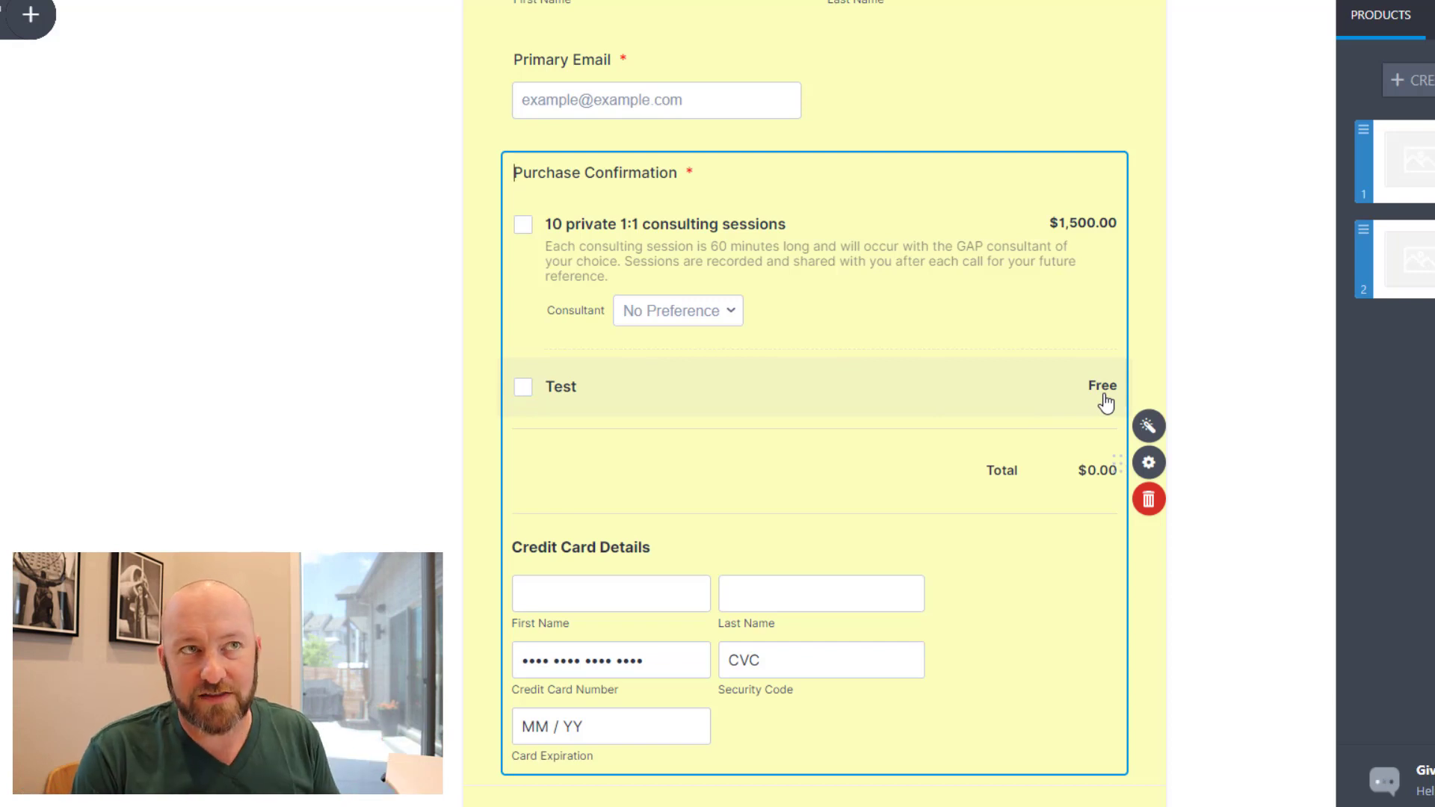
scroll(1065, 423, up, 4)
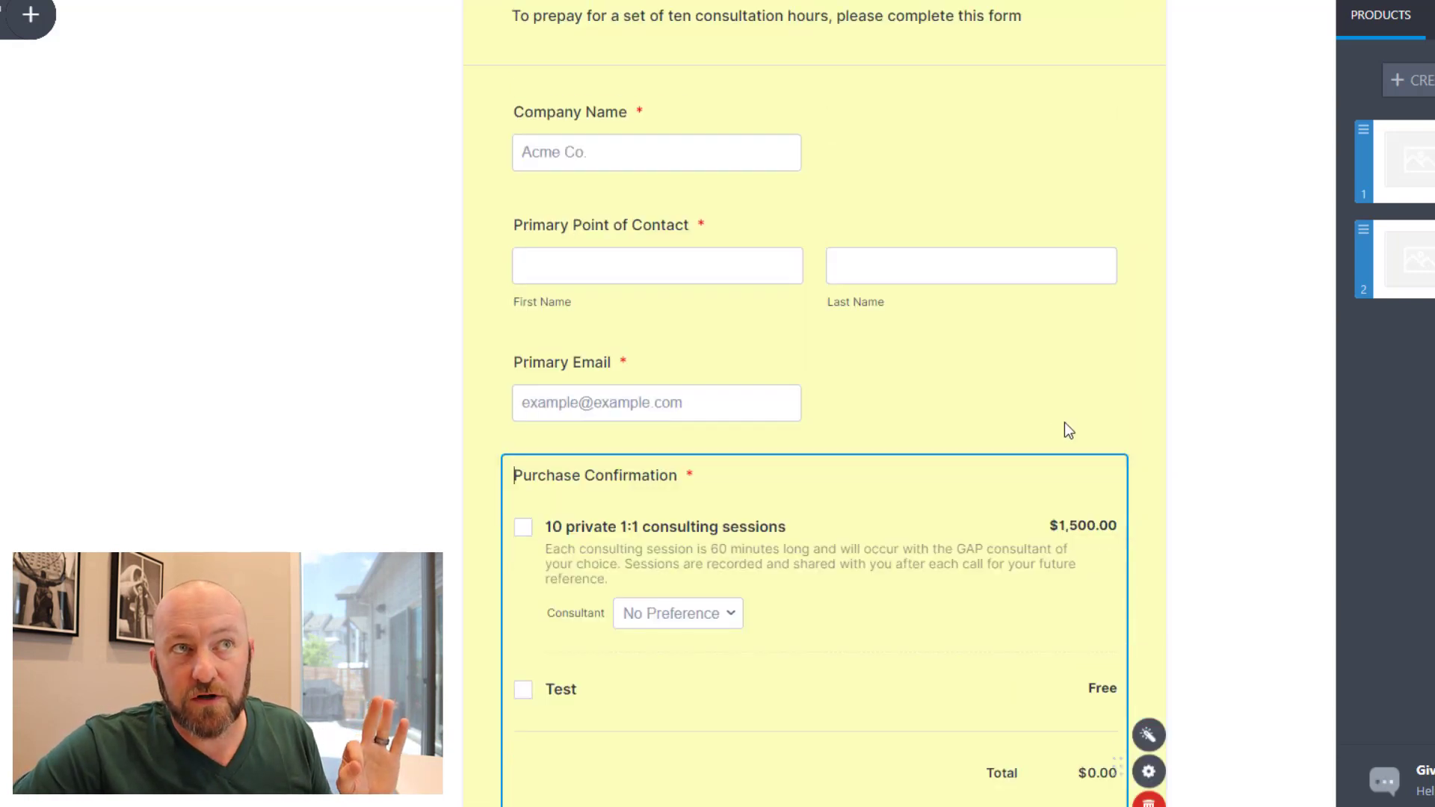
scroll(1065, 423, up, 3)
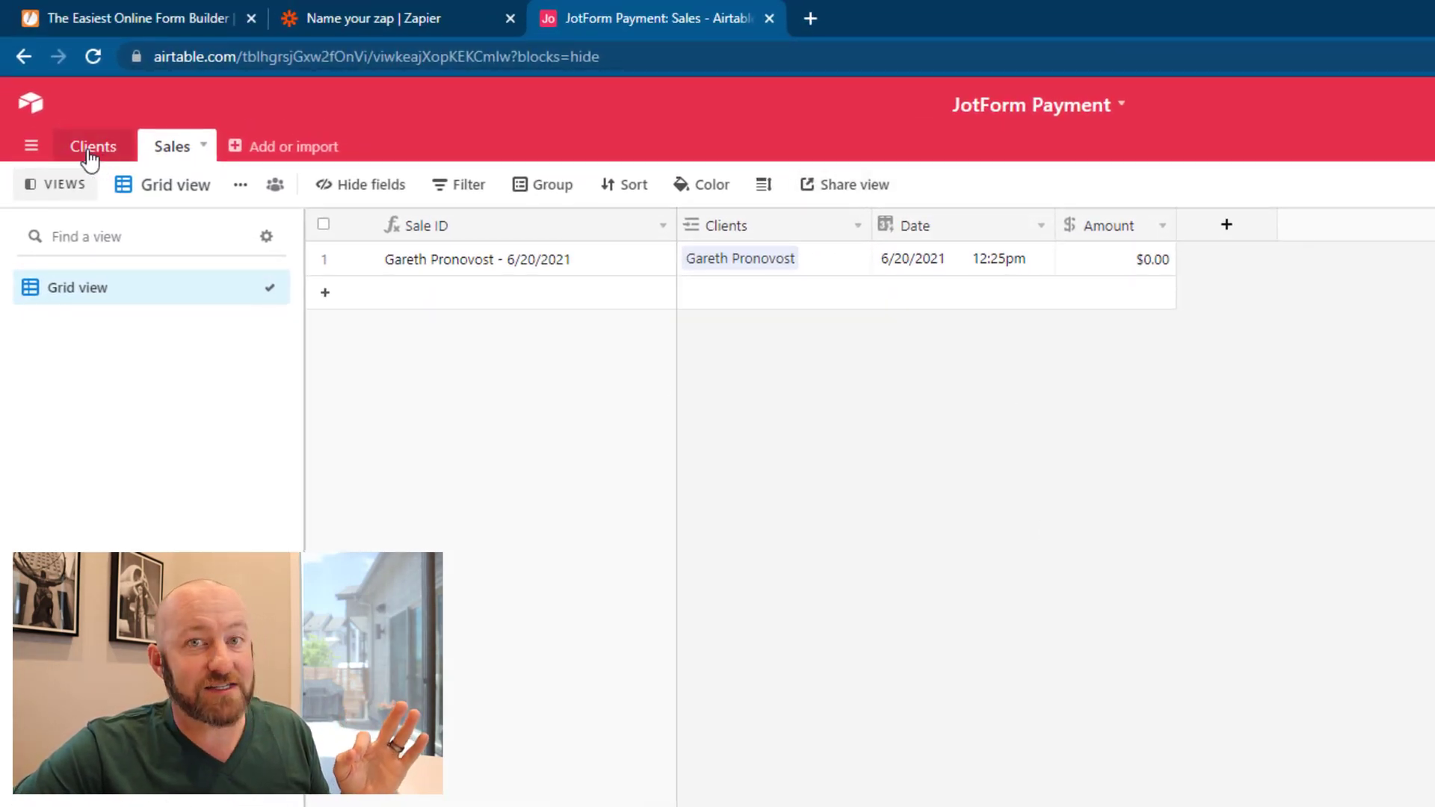
click(89, 153)
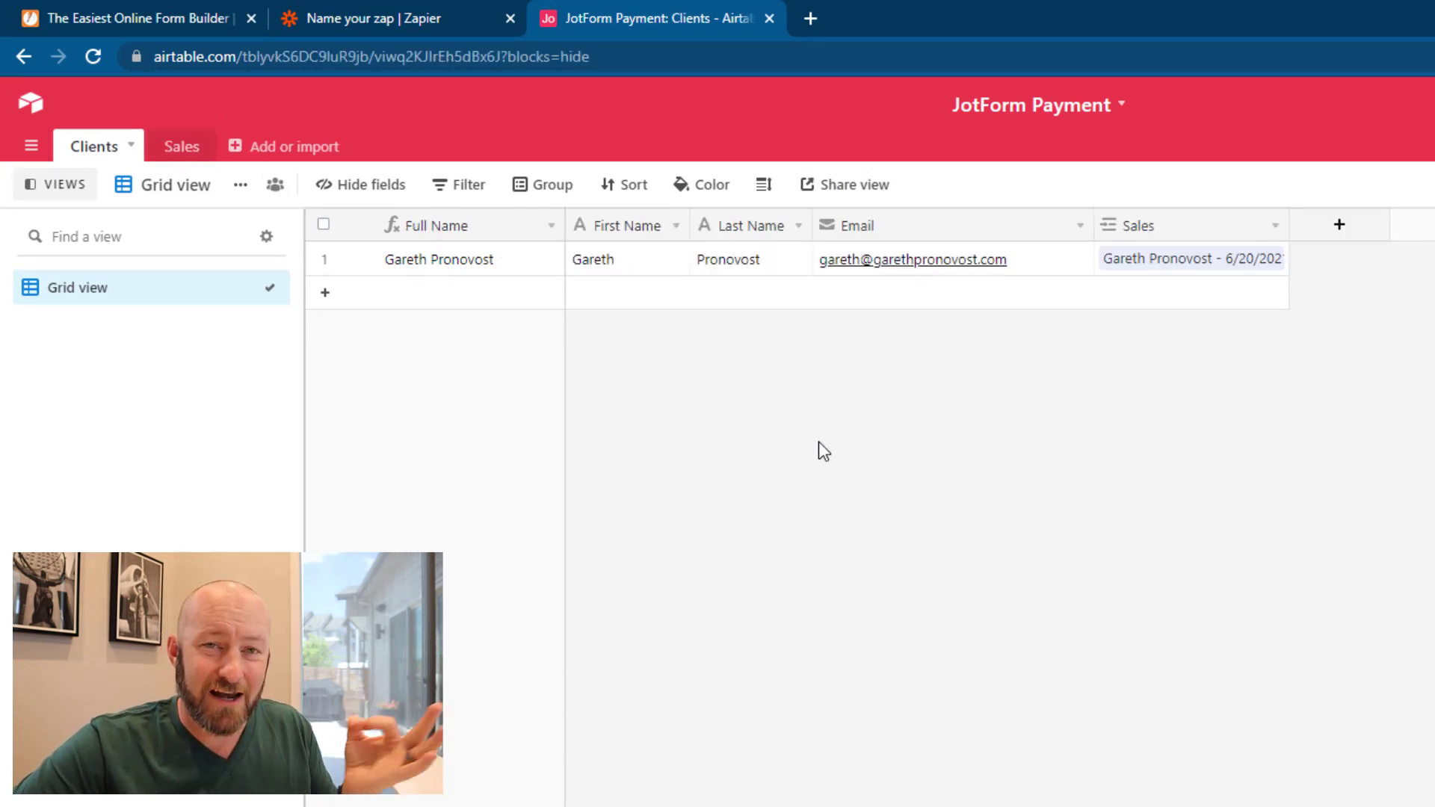
mouse_move(785, 259)
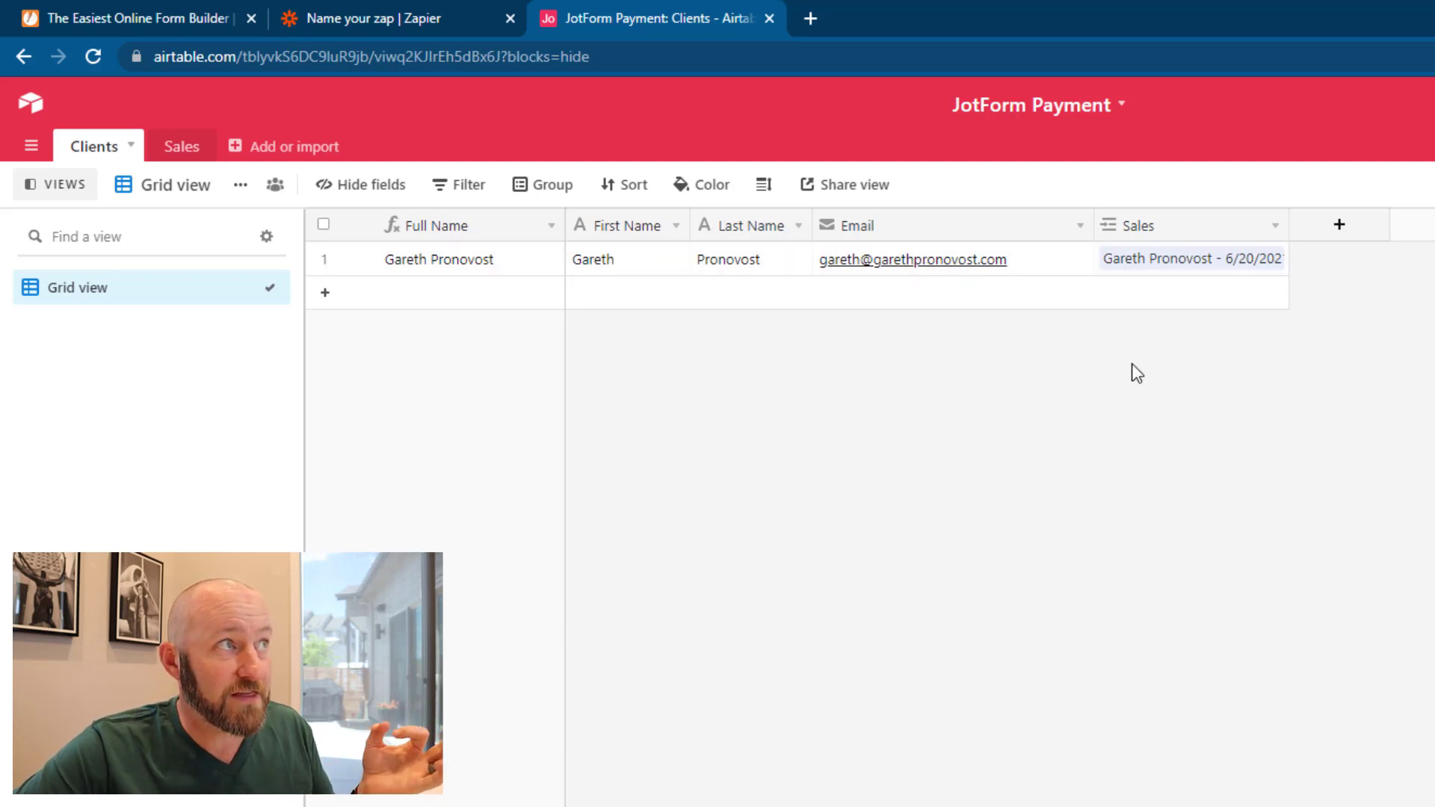
mouse_move(1192, 259)
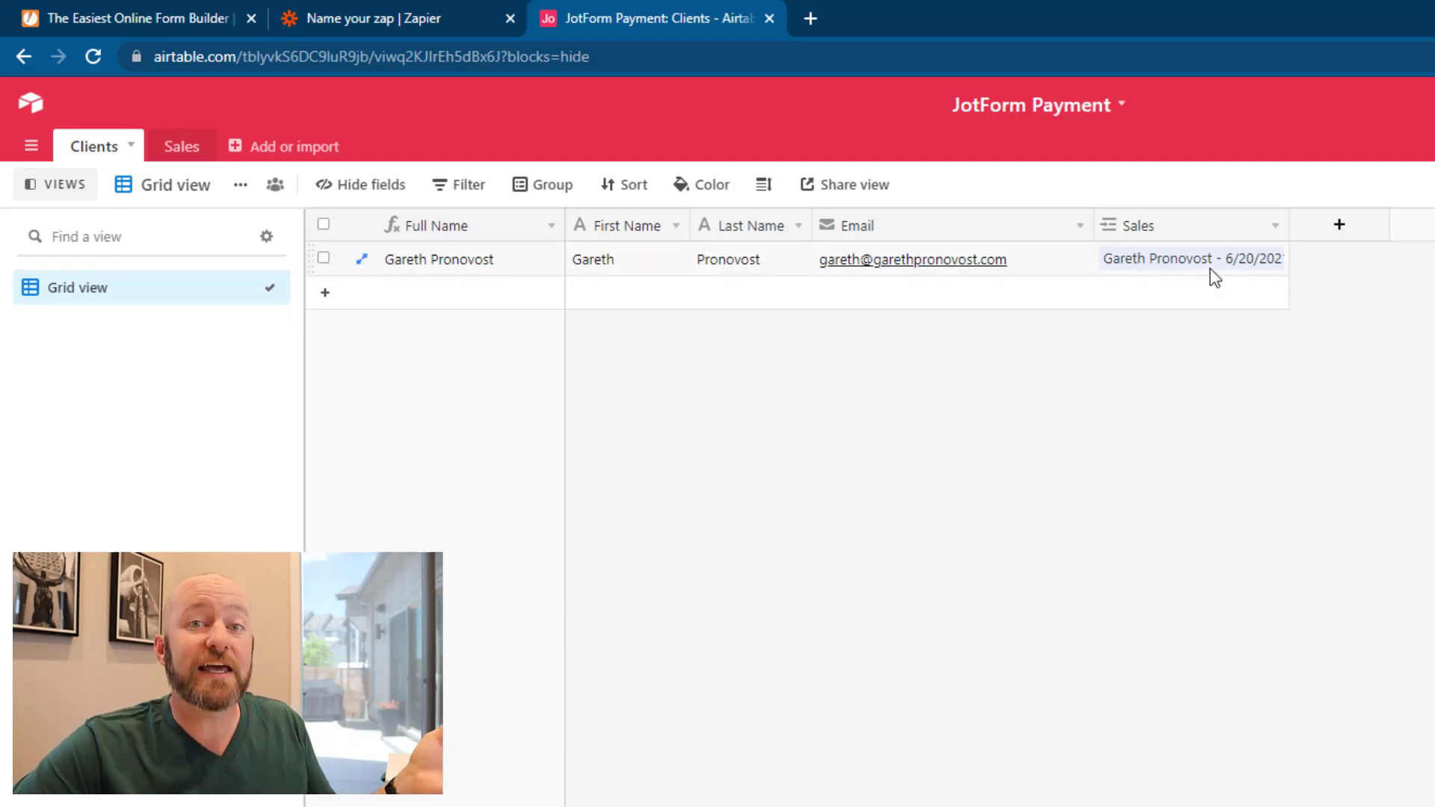
click(183, 150)
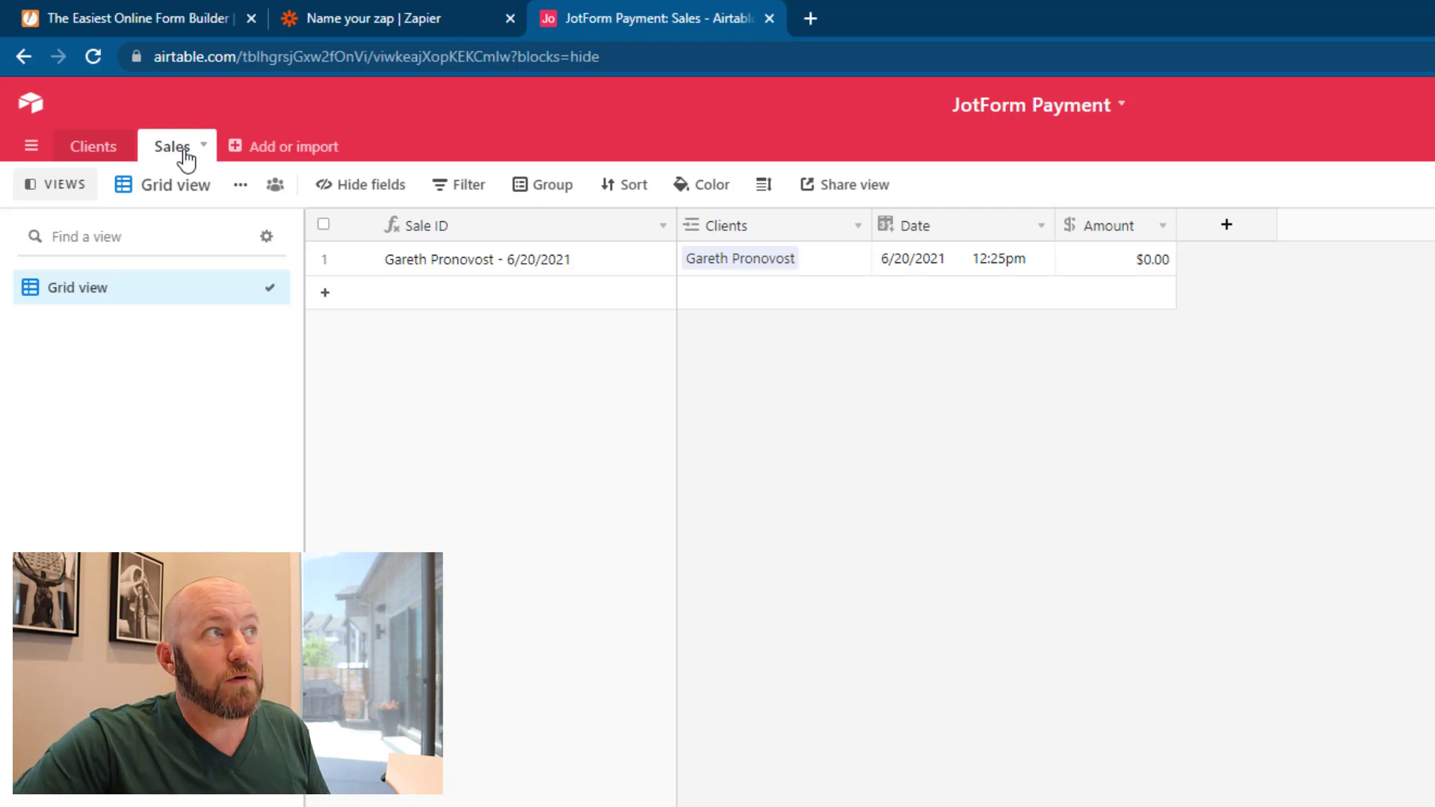
- Expand the Catch Hook trigger, continue to Set up trigger, and copy its custom webhook URL
click(402, 17)
scroll(291, 395, up, 5)
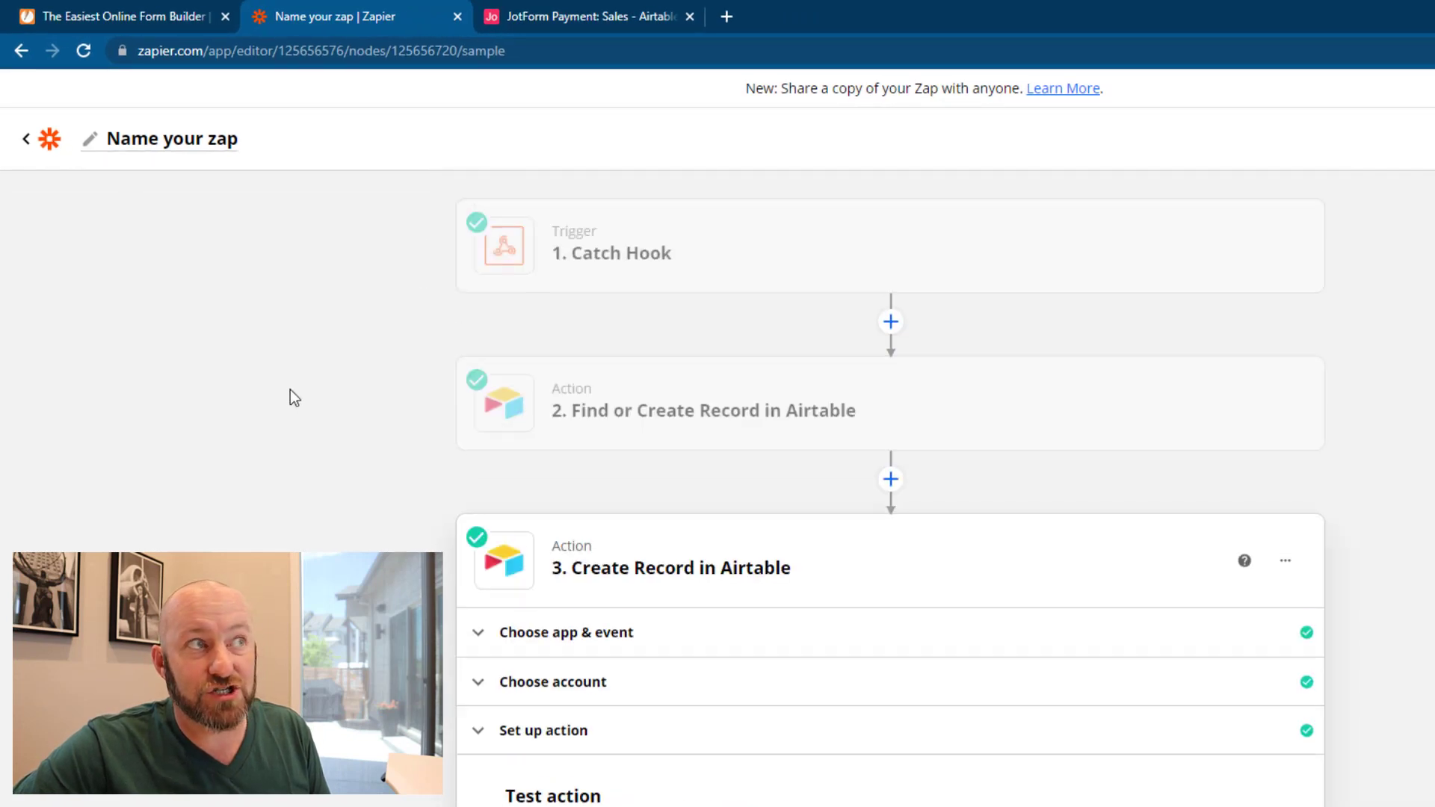
click(625, 265)
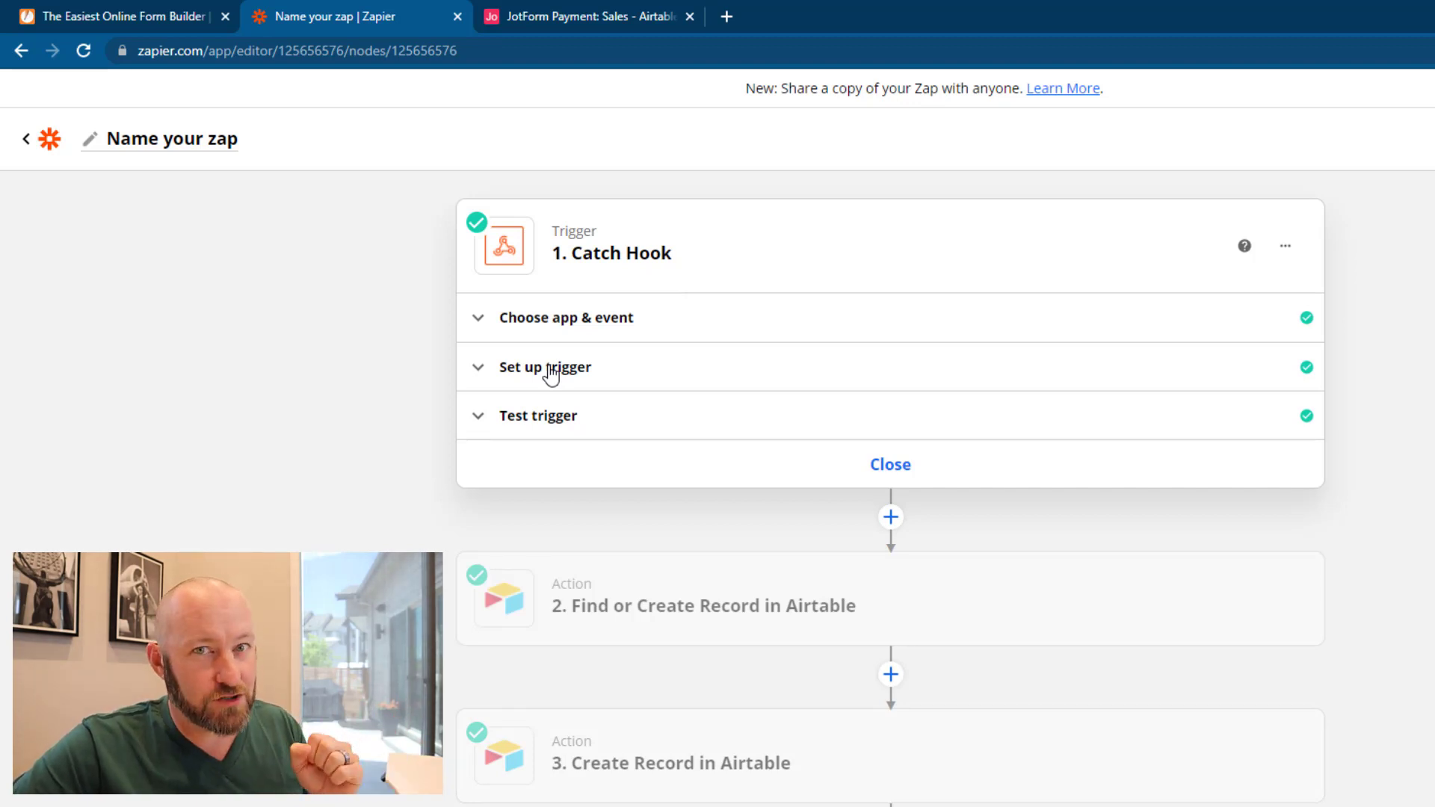
click(611, 320)
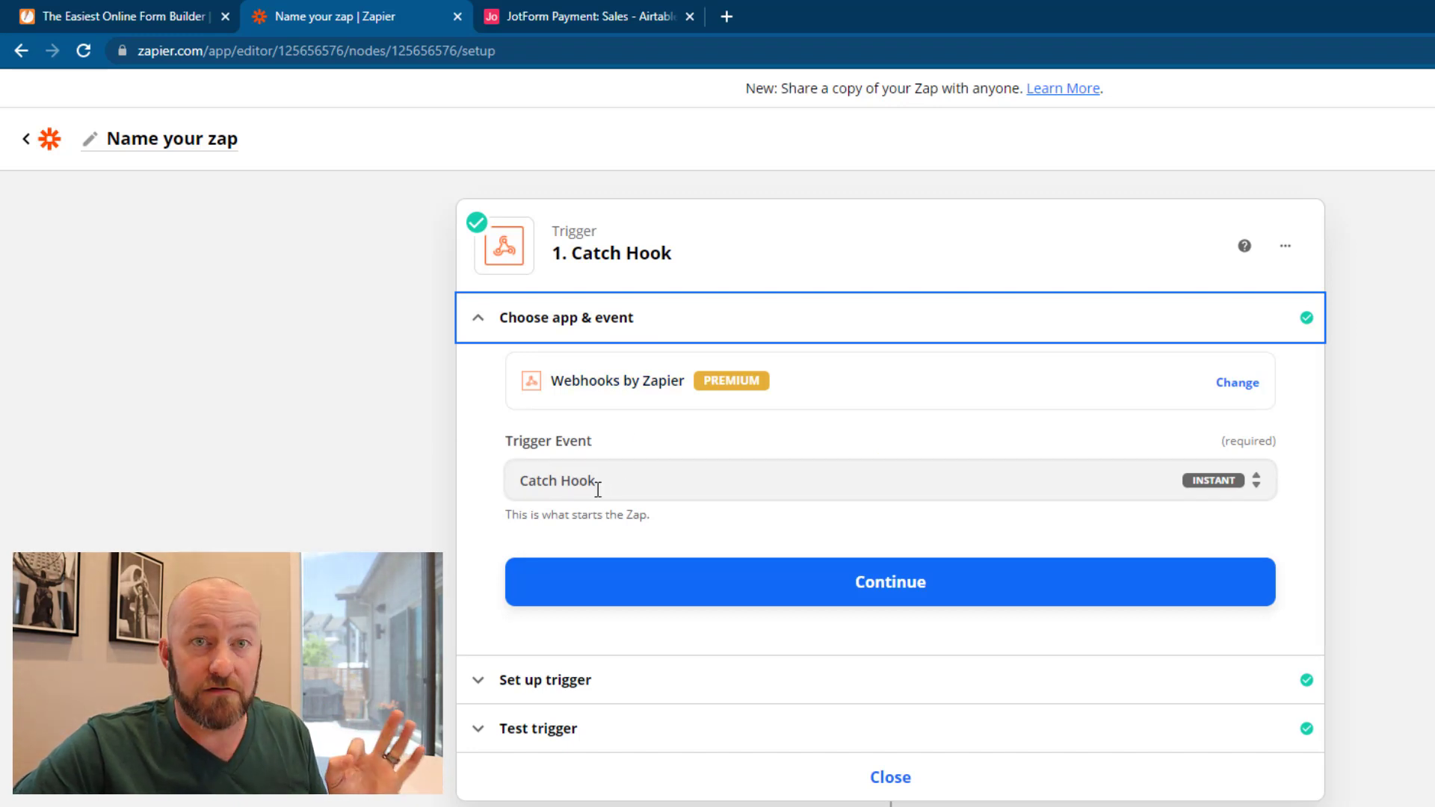
click(838, 602)
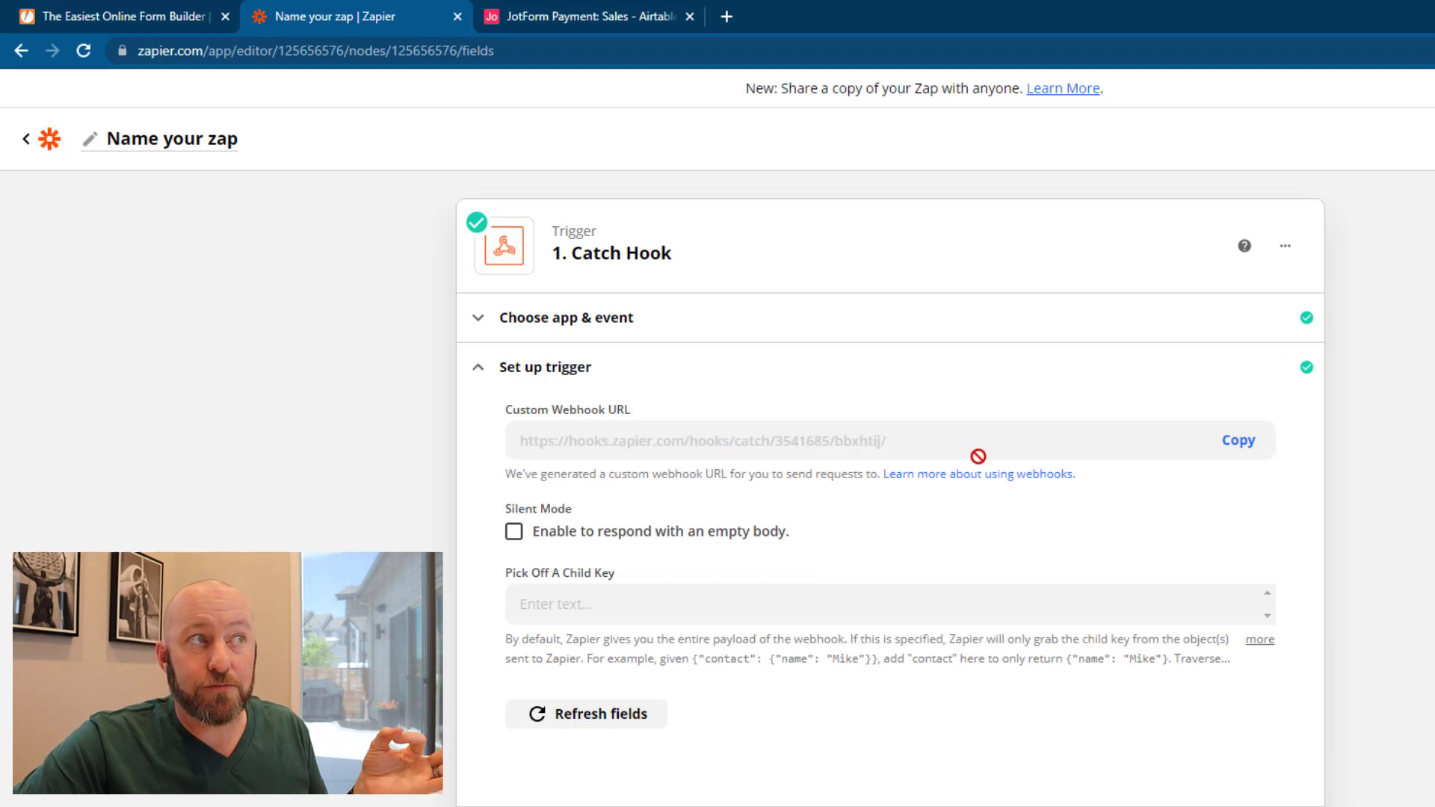
click(1254, 462)
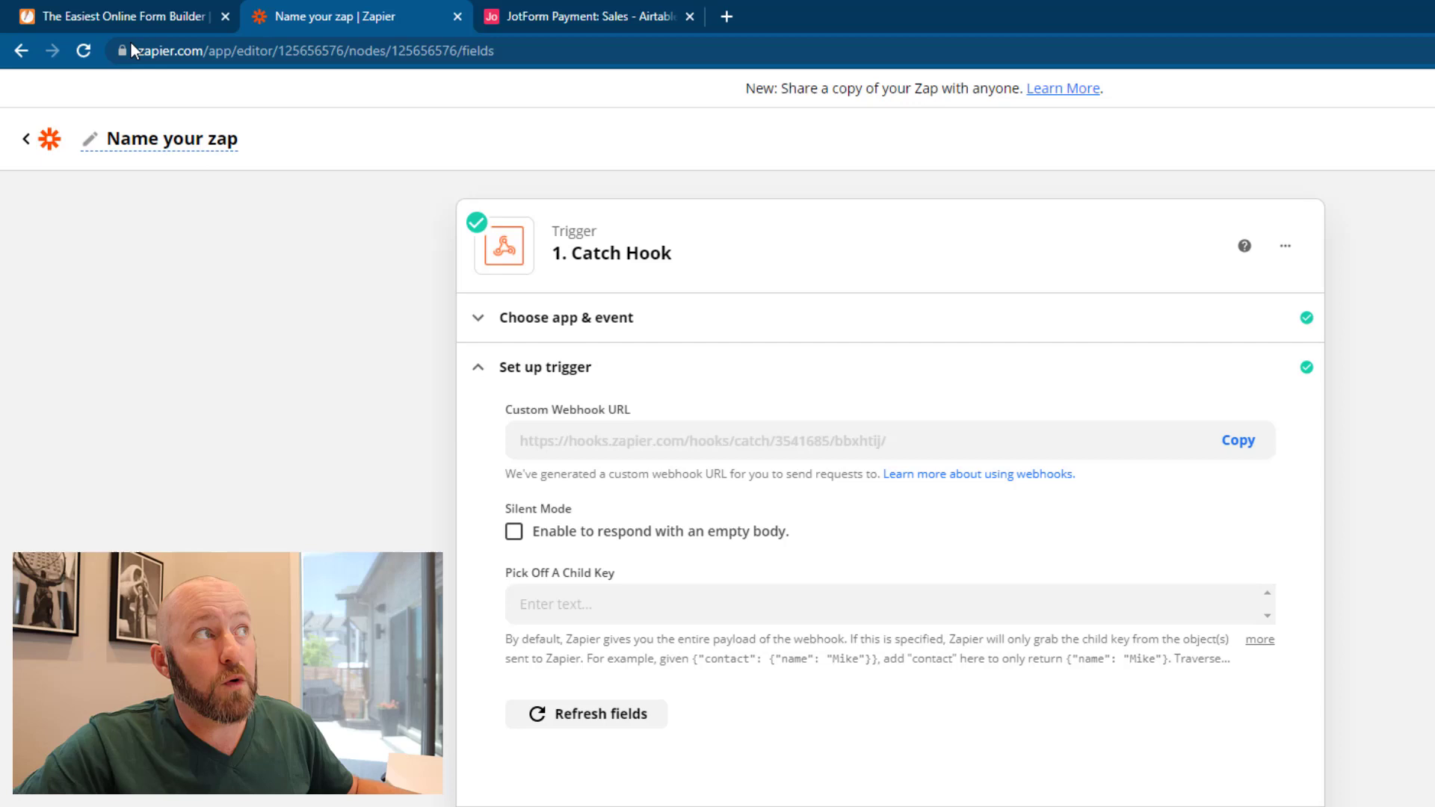
- Put the Zapier catch-hook URL into the form's WebHooks integration and save it
click(122, 13)
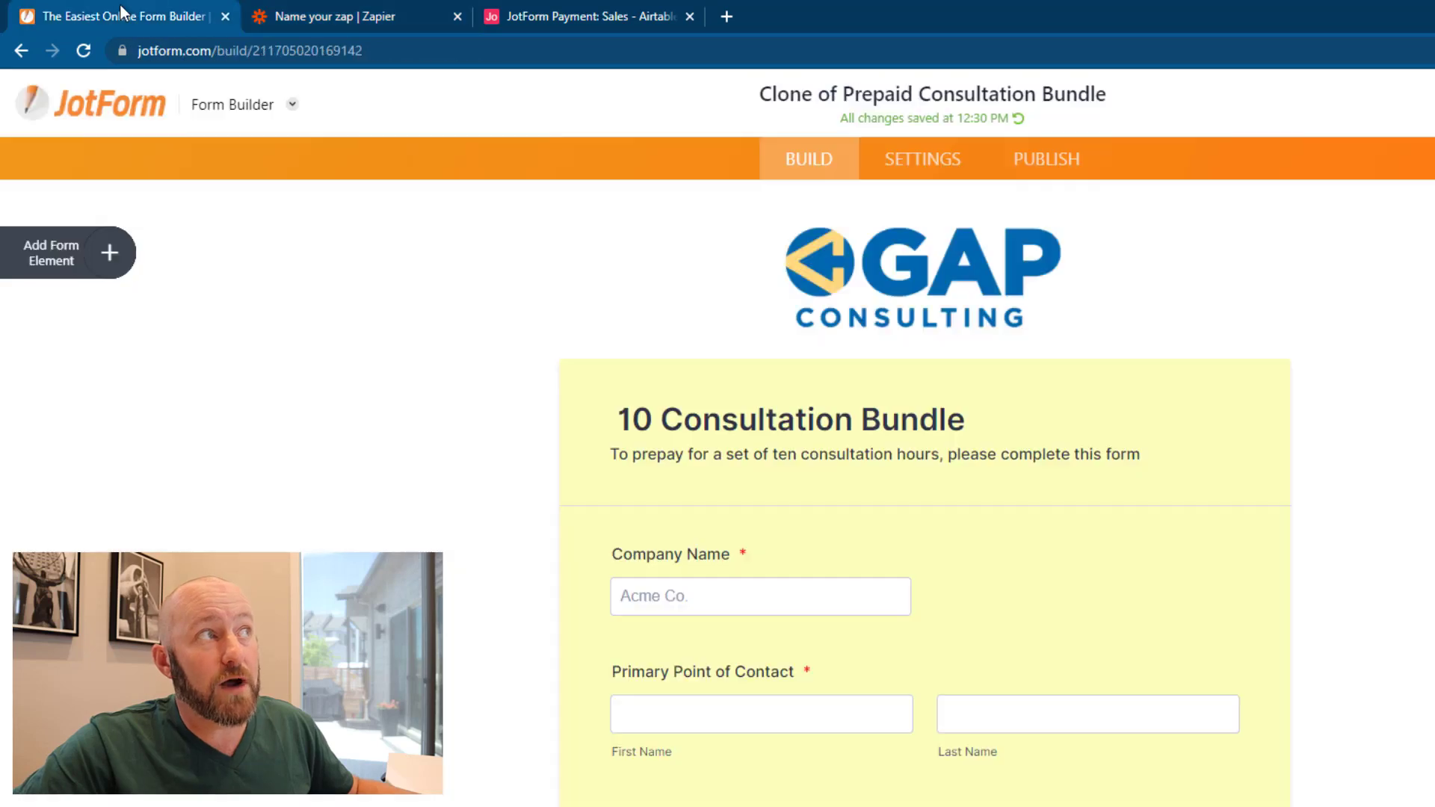
click(912, 169)
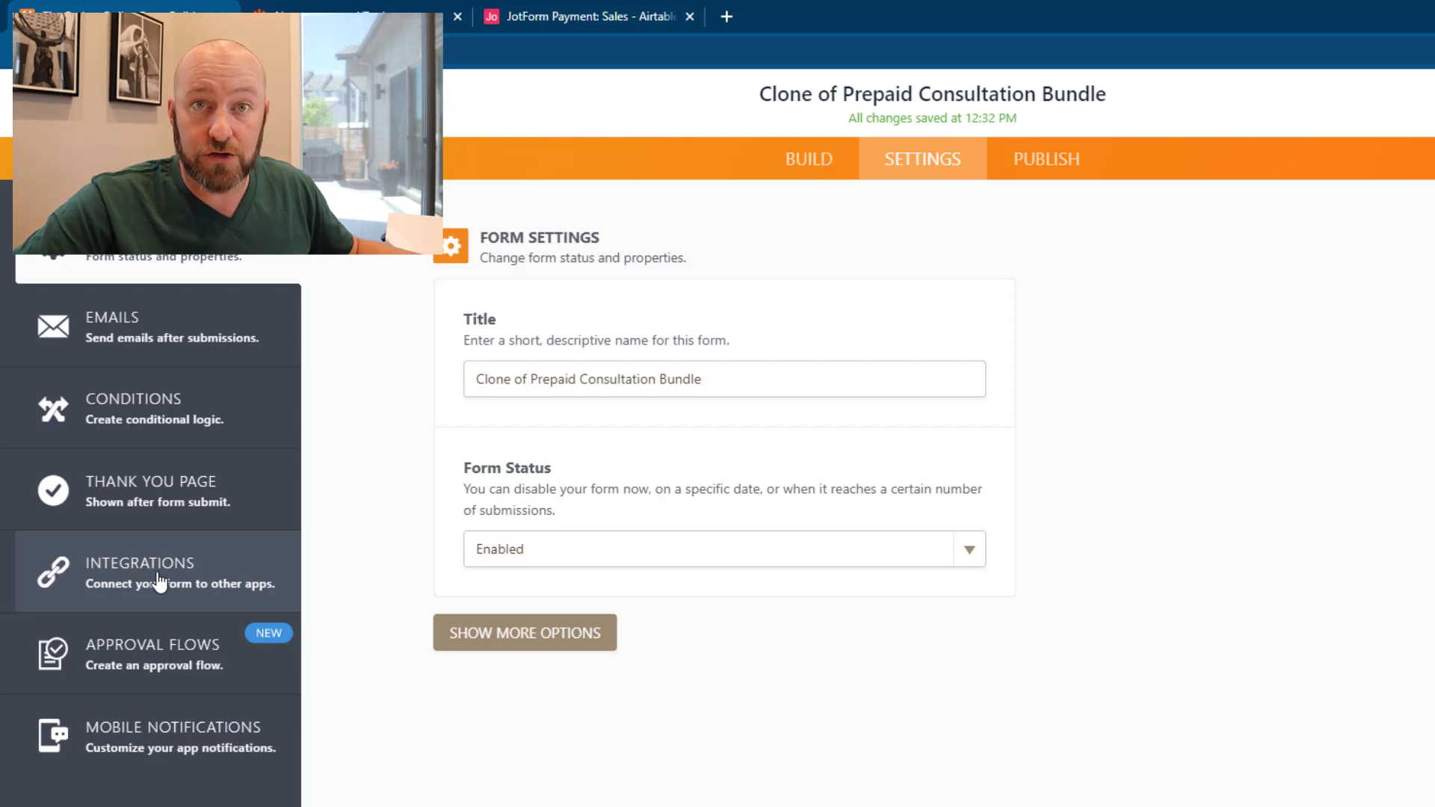
click(159, 582)
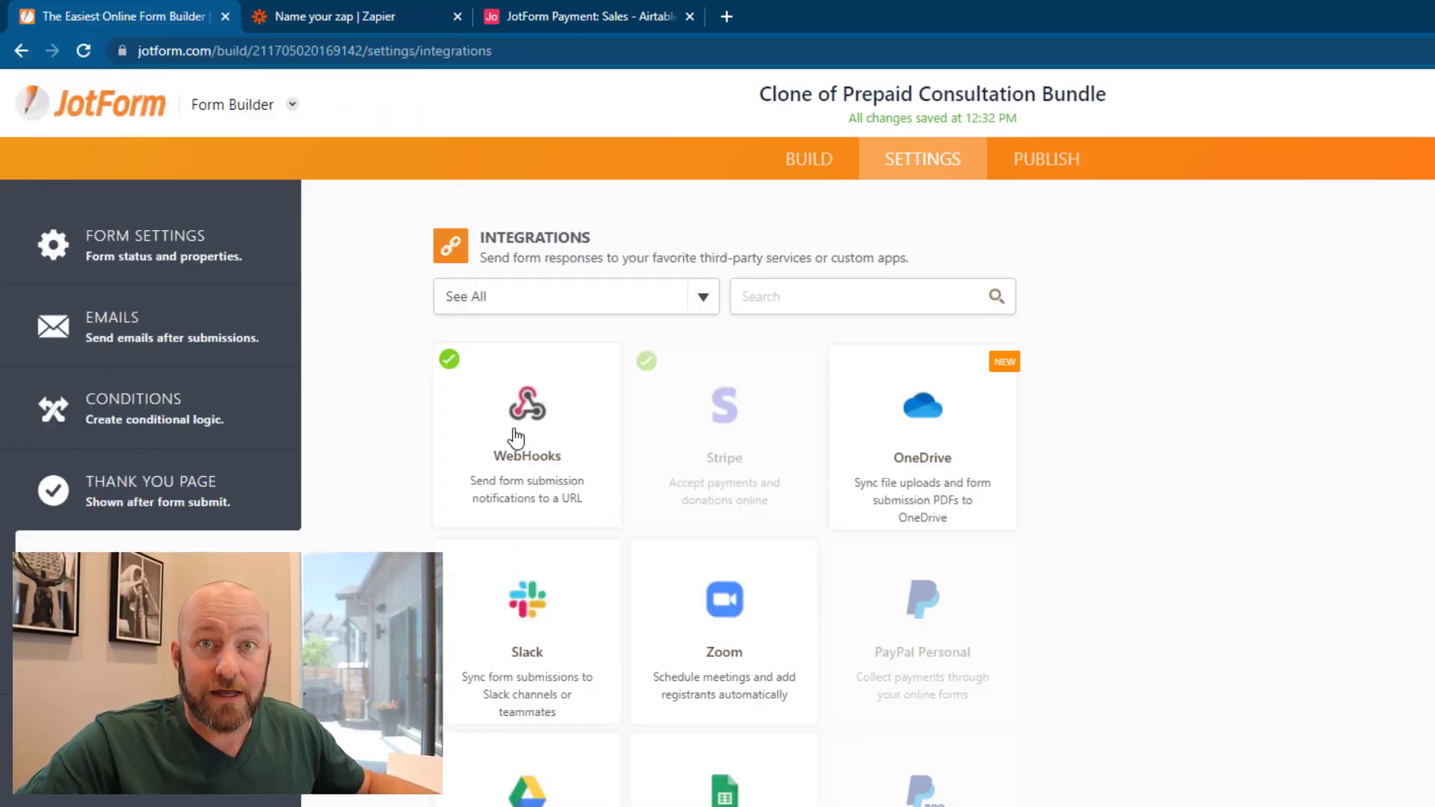
click(530, 447)
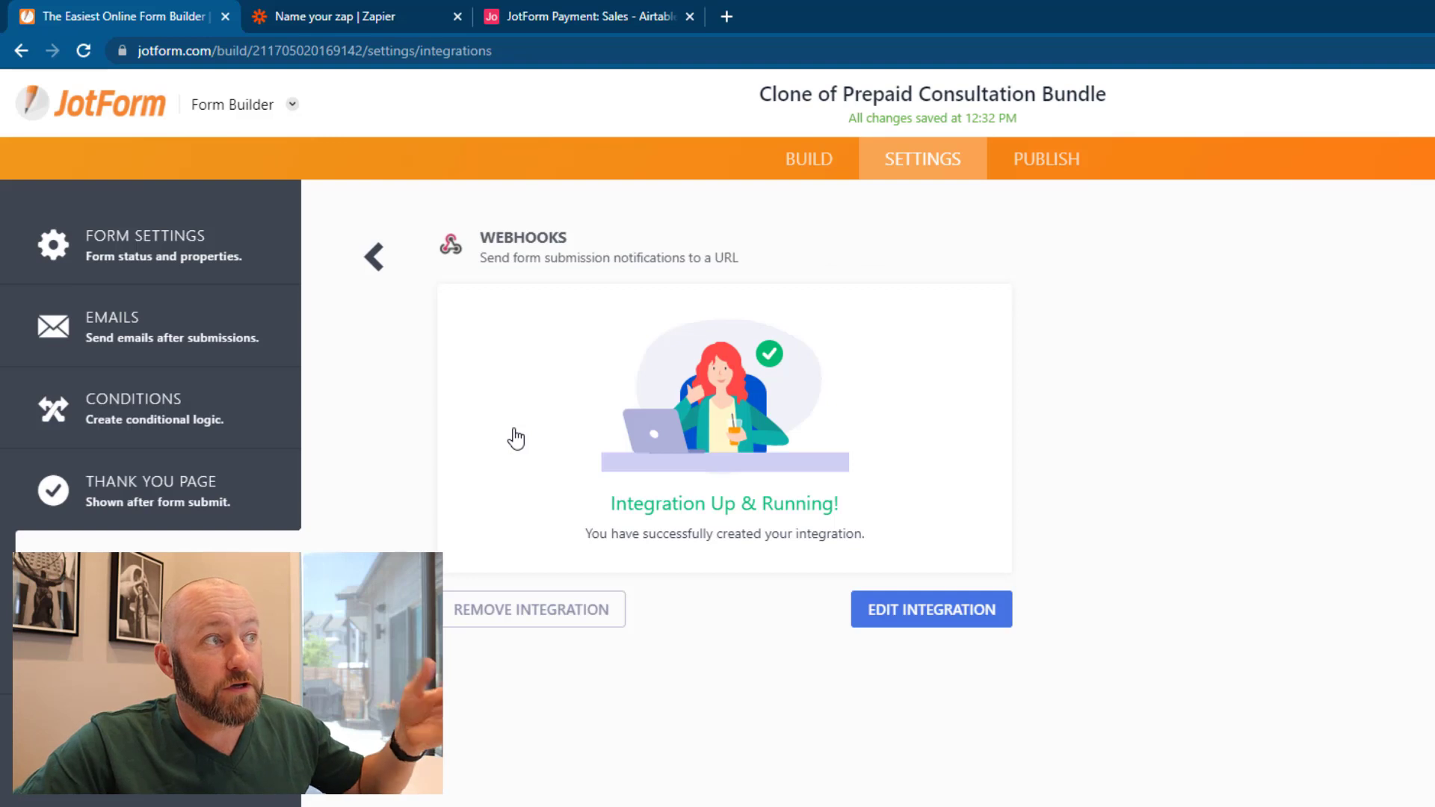
click(929, 622)
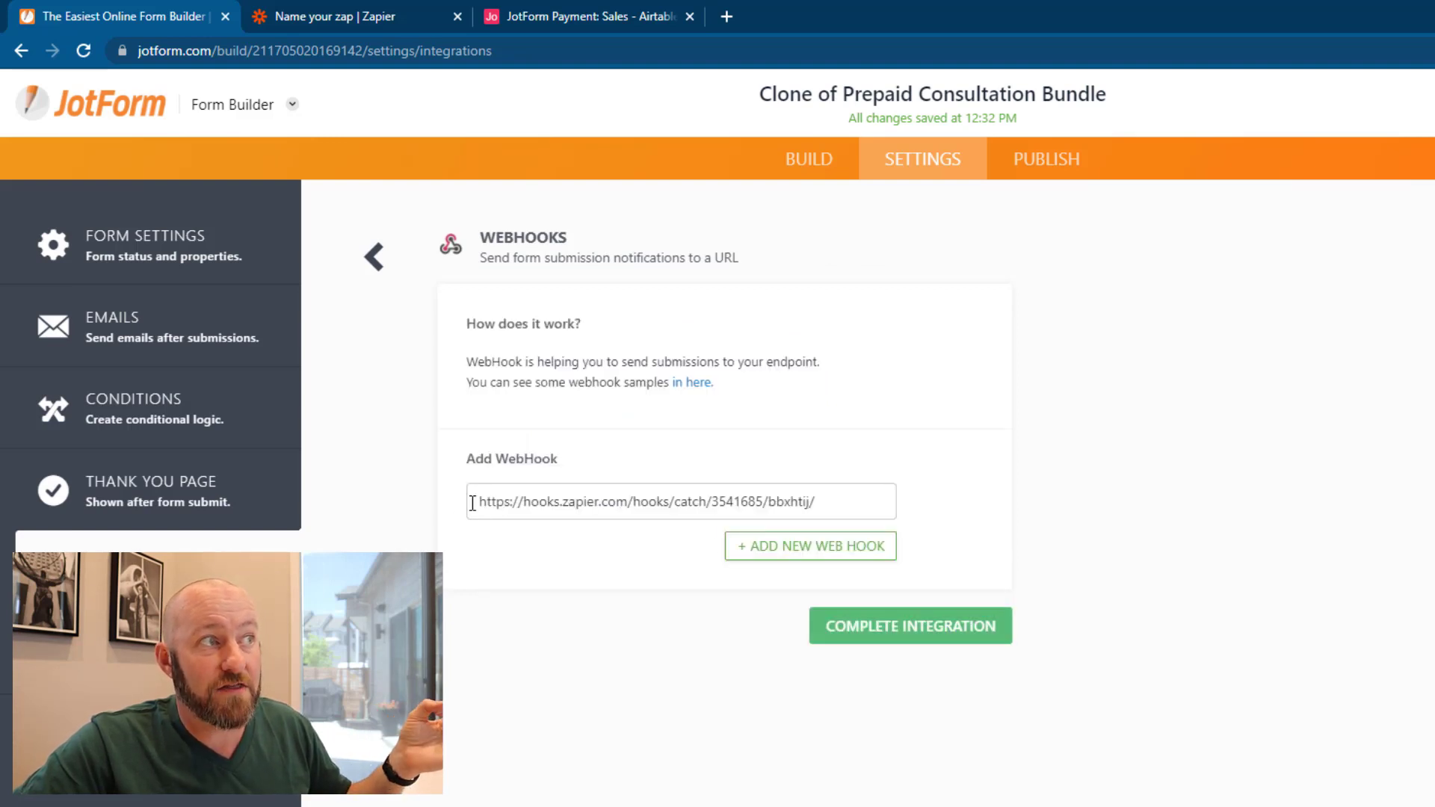
drag(472, 502, 885, 491)
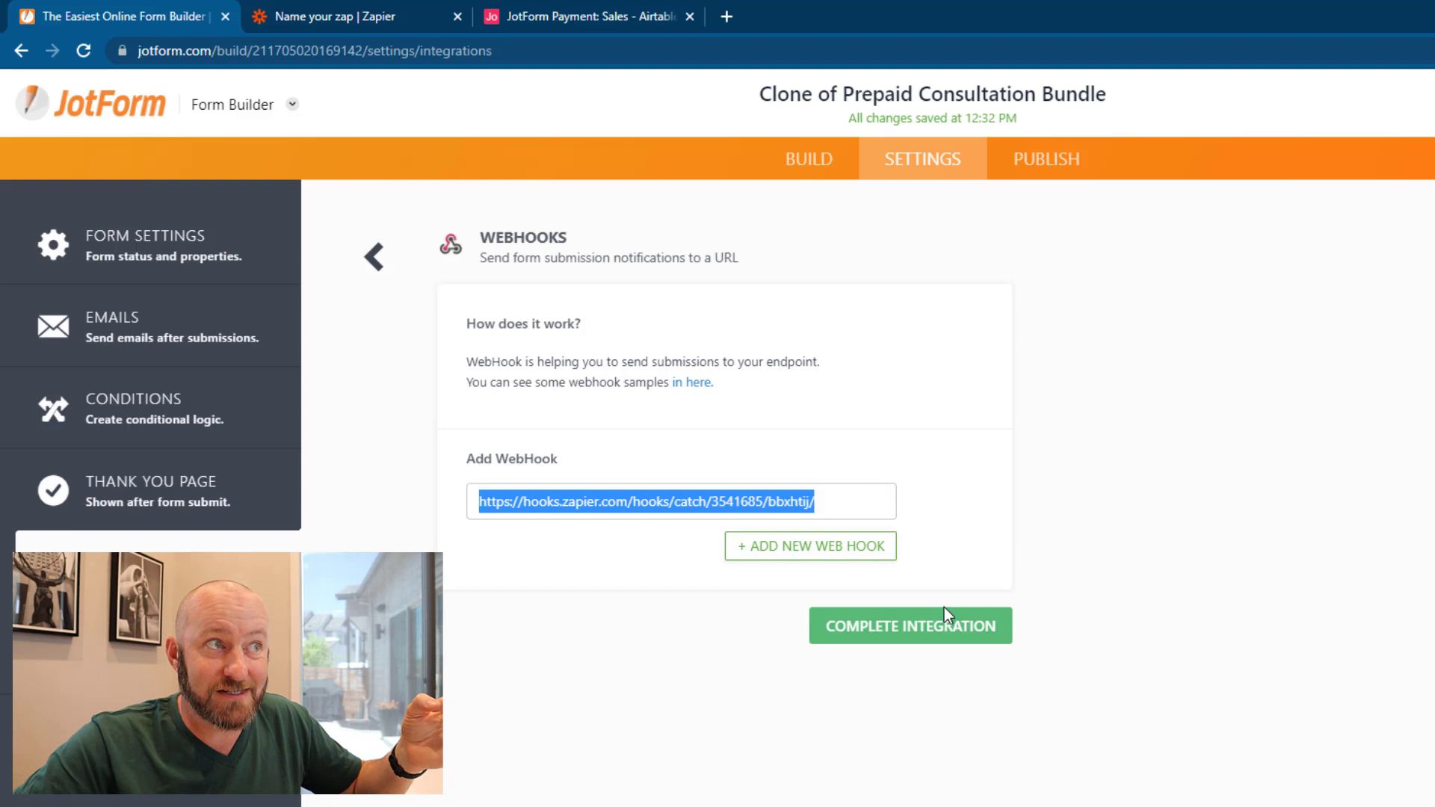
click(925, 638)
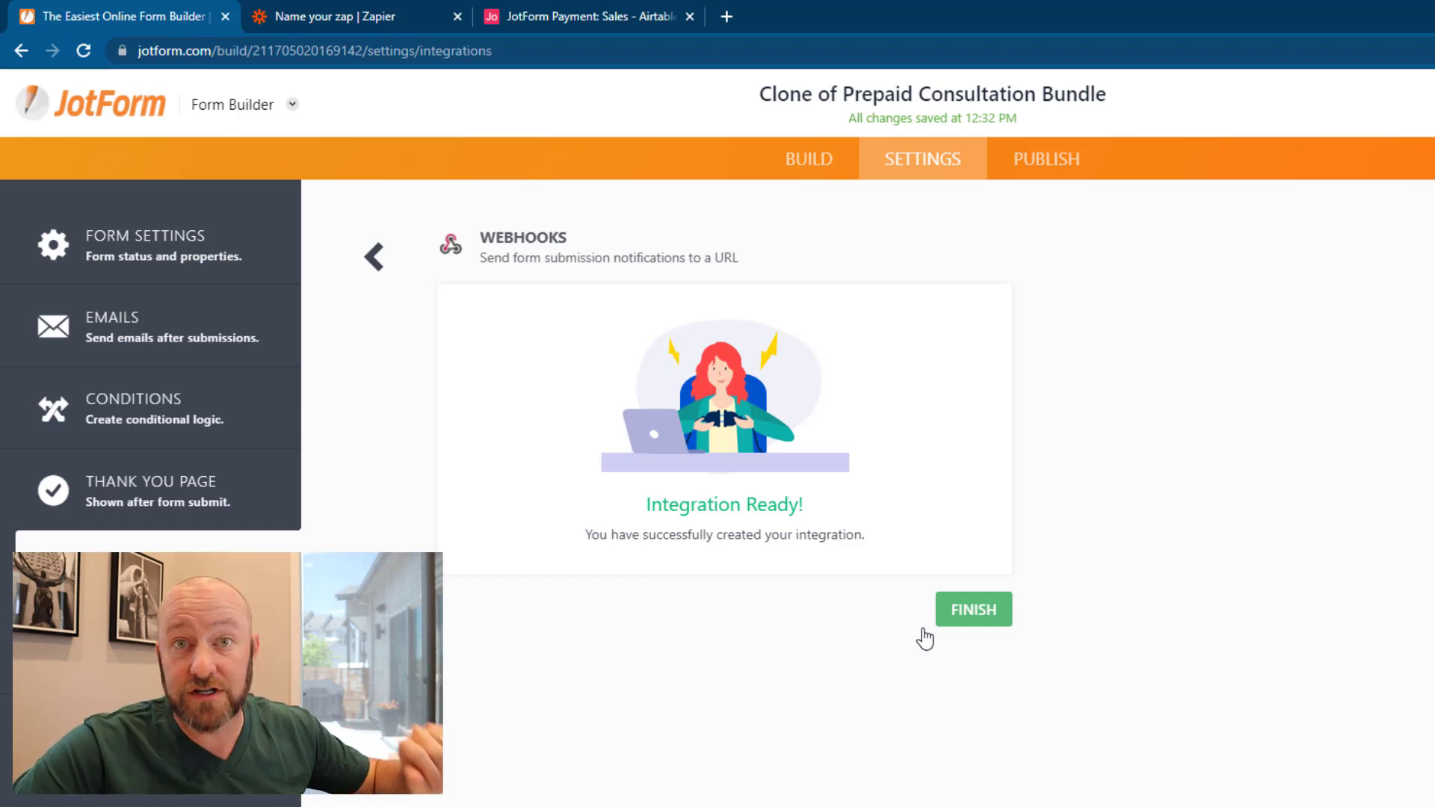
click(976, 610)
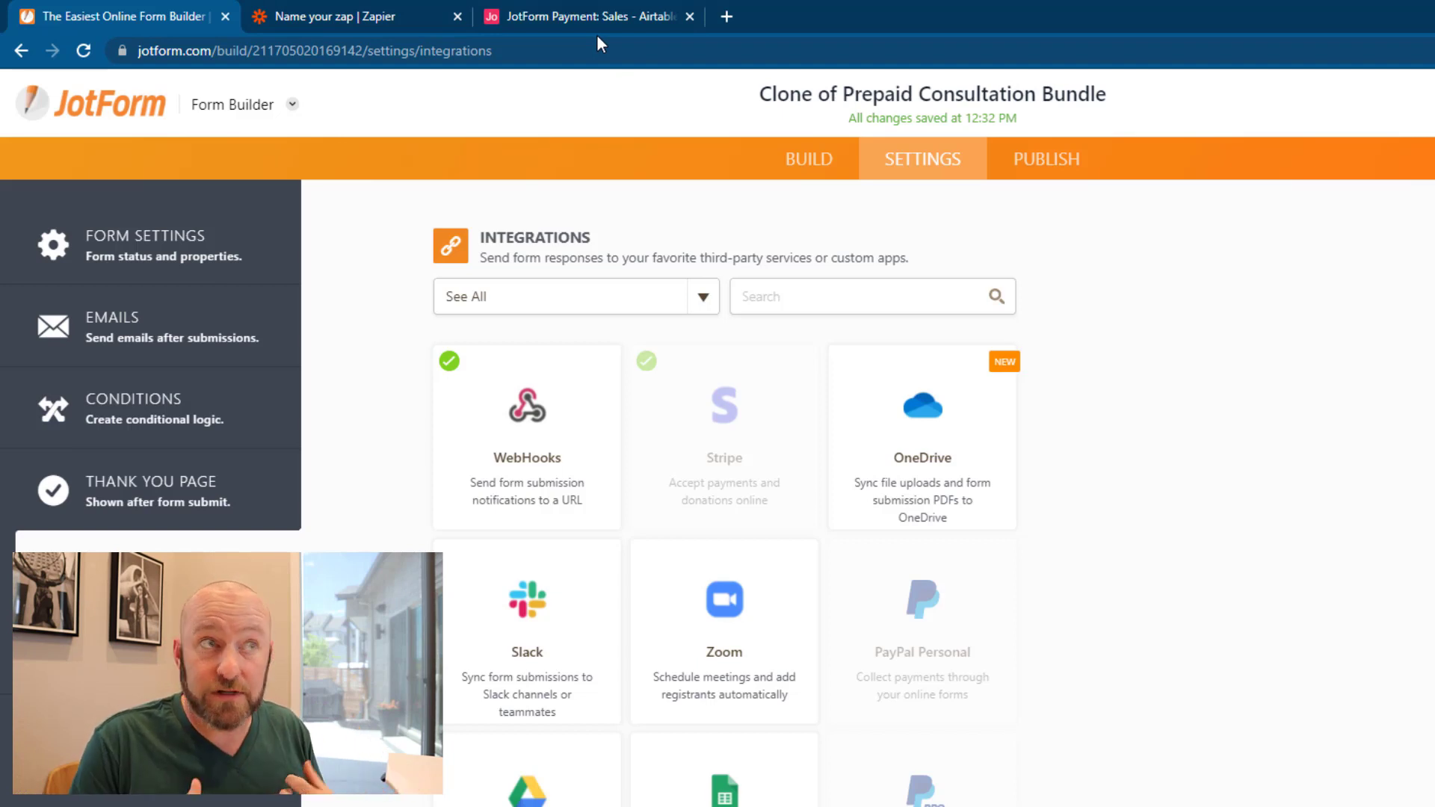
- Open the published form and enter company GAP Consulting with the contact's name and email
click(1048, 154)
click(924, 430)
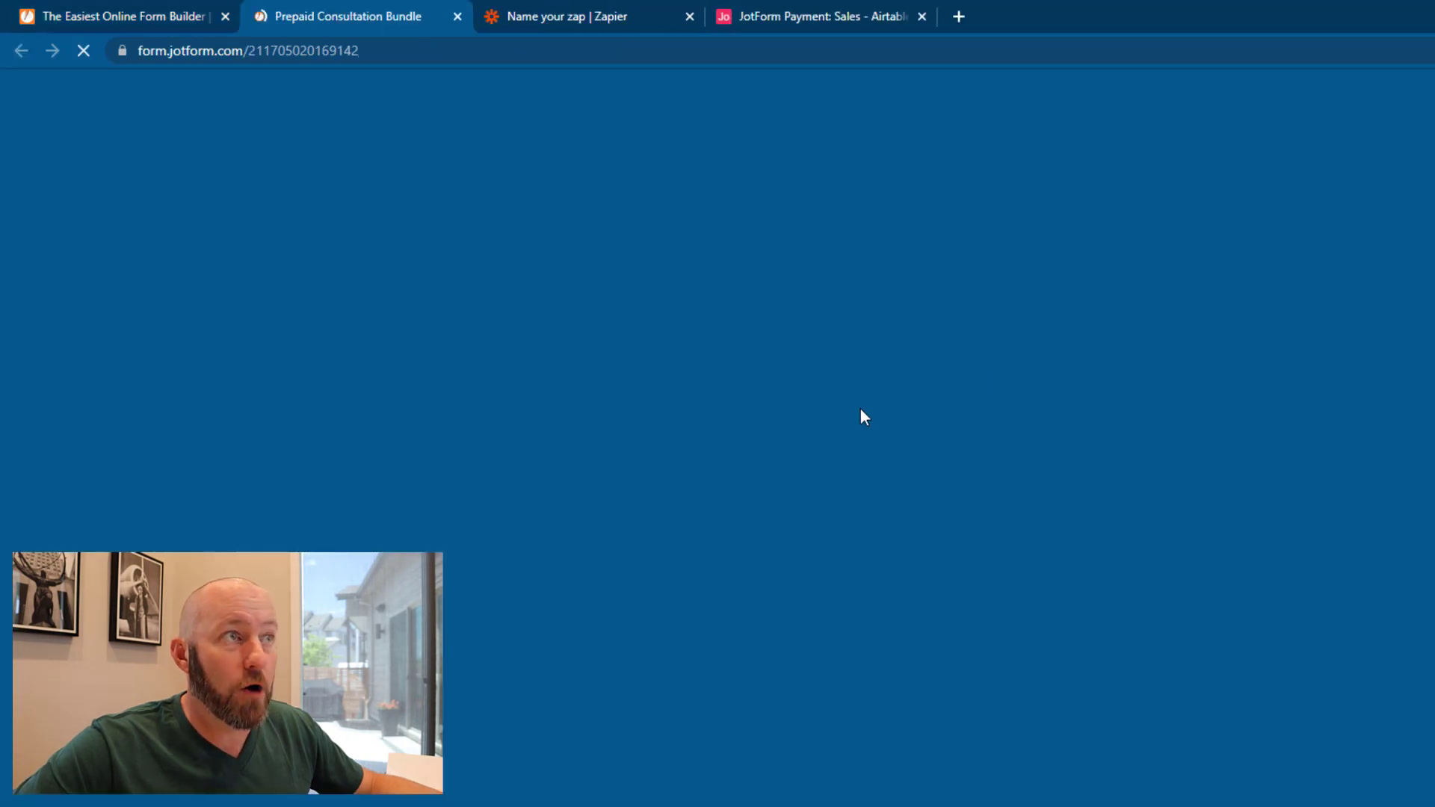
click(815, 461)
text(GAP Consulting)
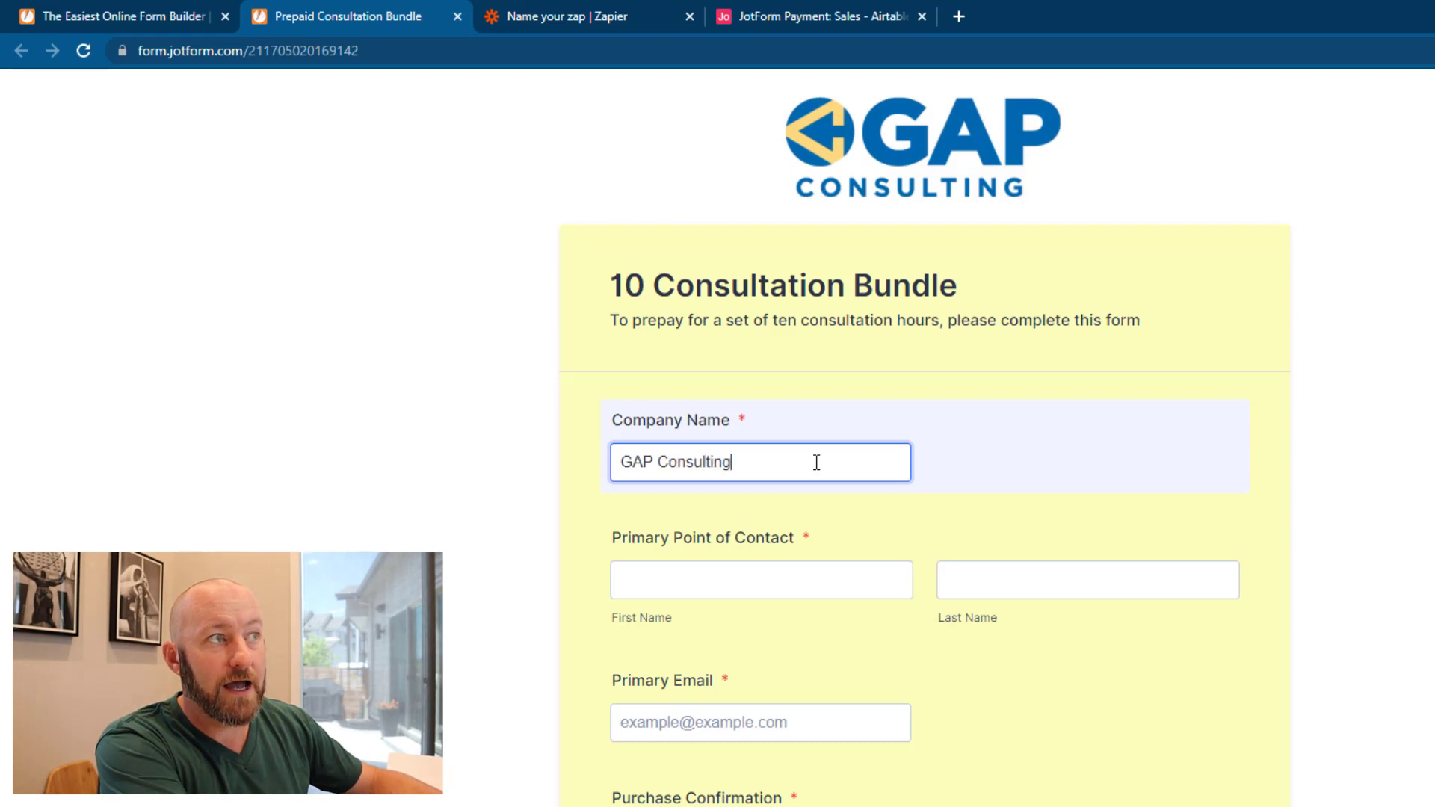
key(Tab)
text(Gareth)
key(Tab)
text(Pronov)
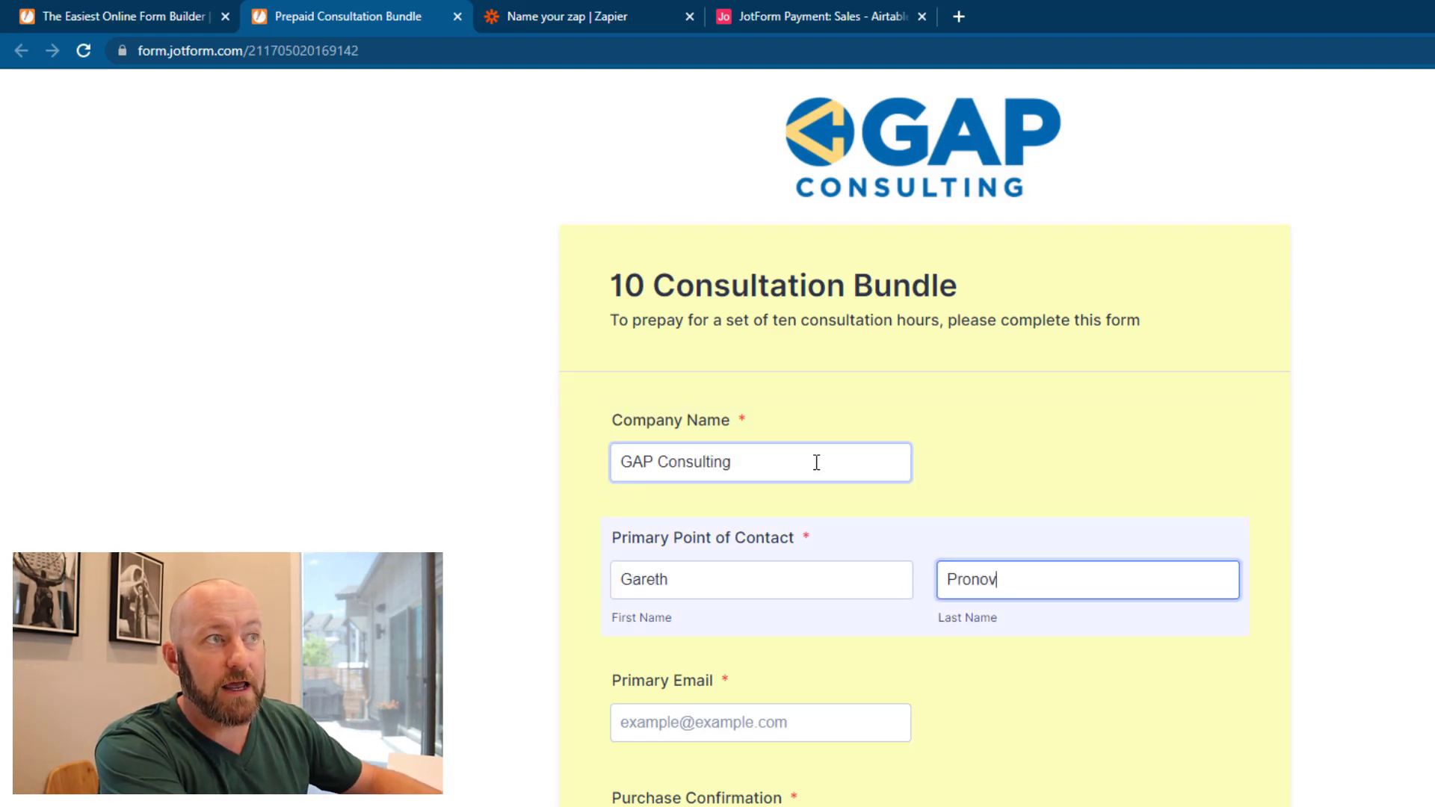
text(ost)
key(Tab)
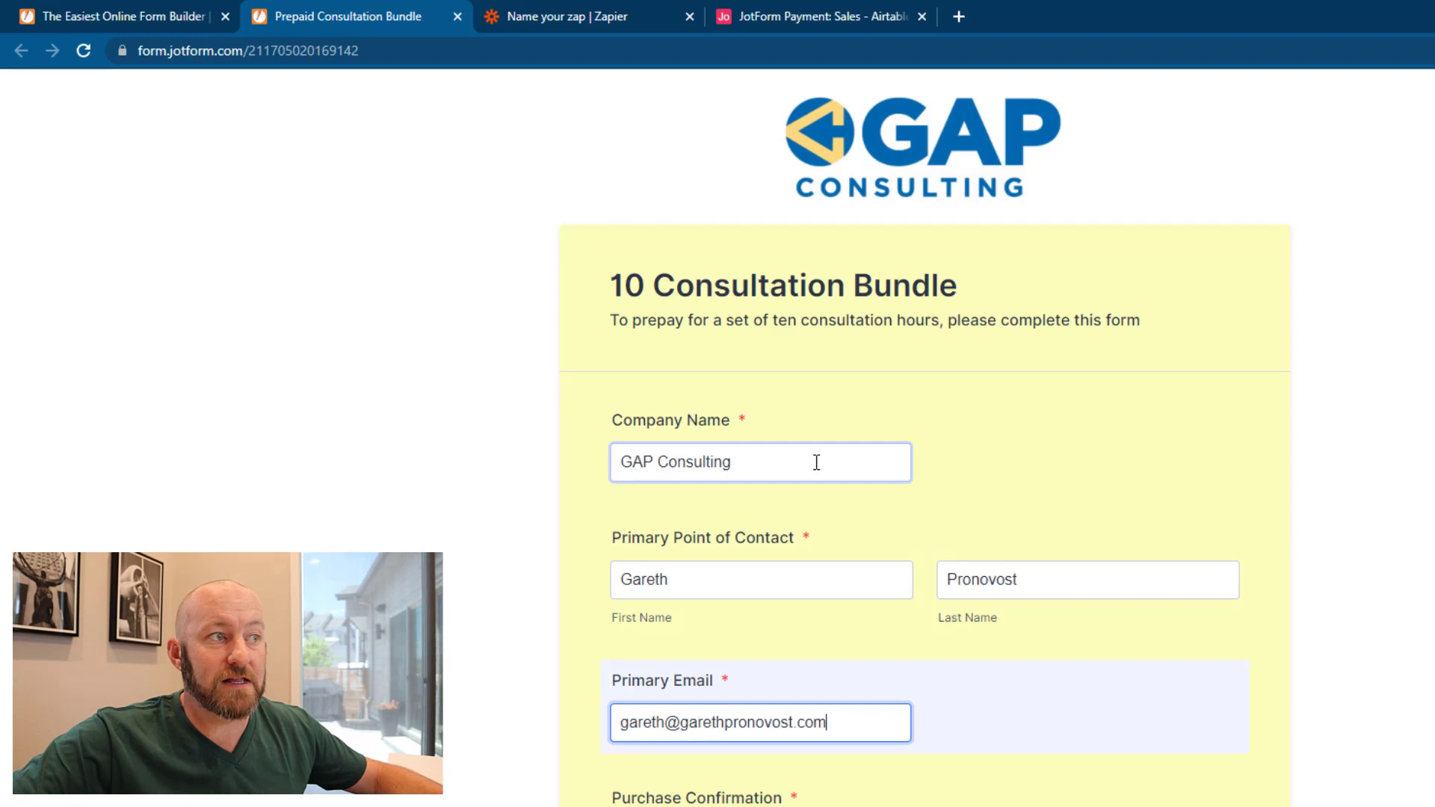
- Select the free Test item and enter the cardholder name and 4242 test card number
scroll(1012, 591, down, 3)
scroll(1028, 610, down, 3)
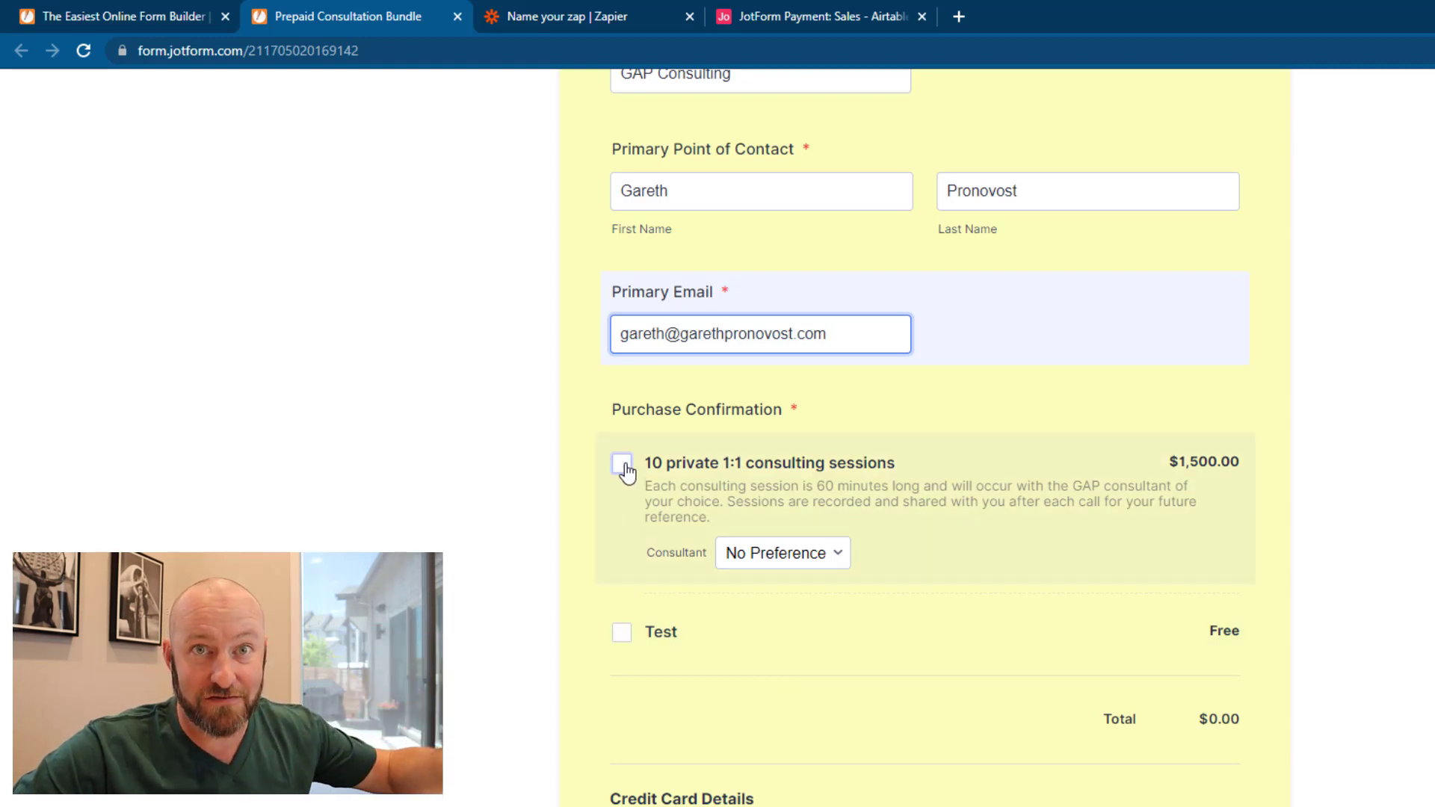
click(622, 634)
scroll(743, 705, down, 2)
click(708, 703)
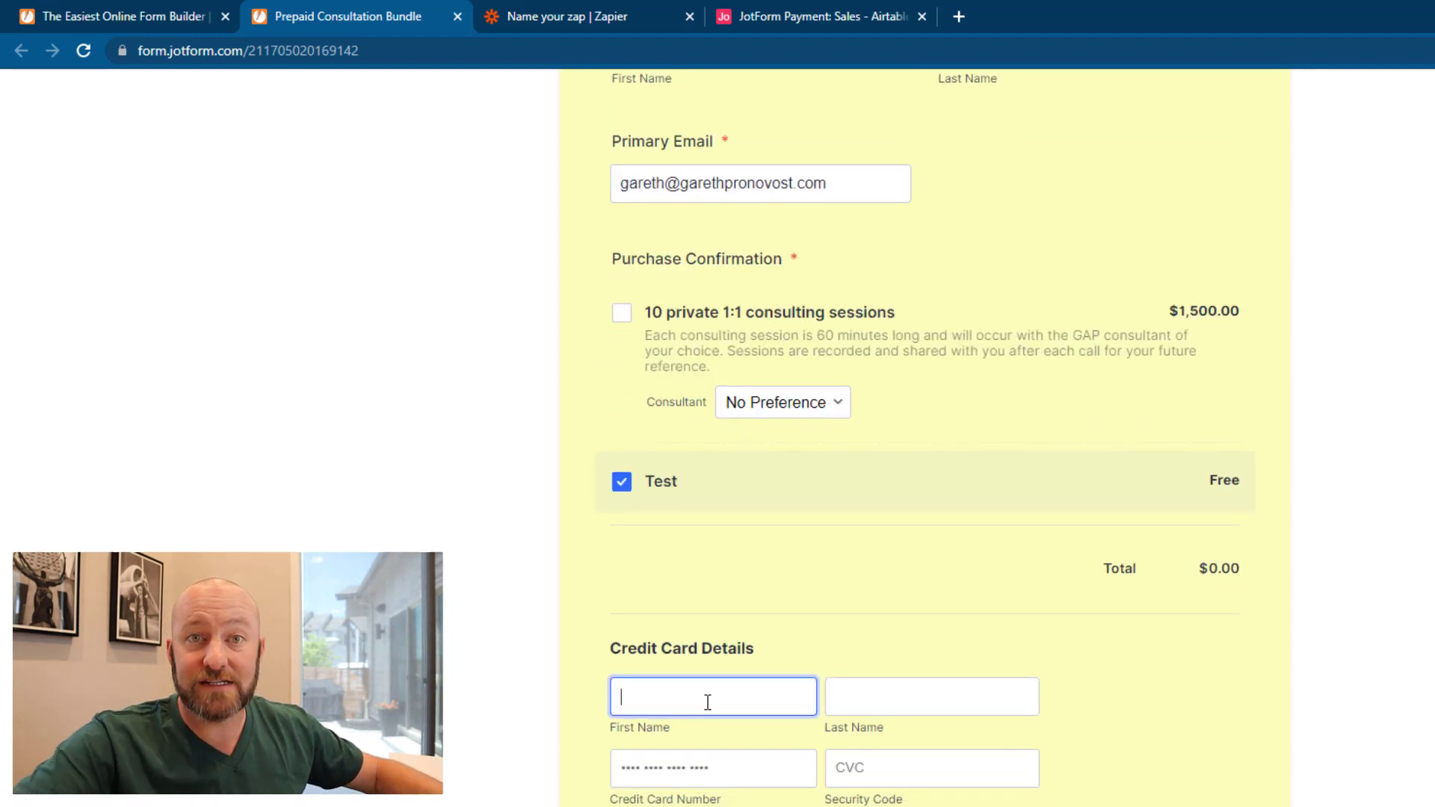
text(Gareth)
key(Tab)
text(P)
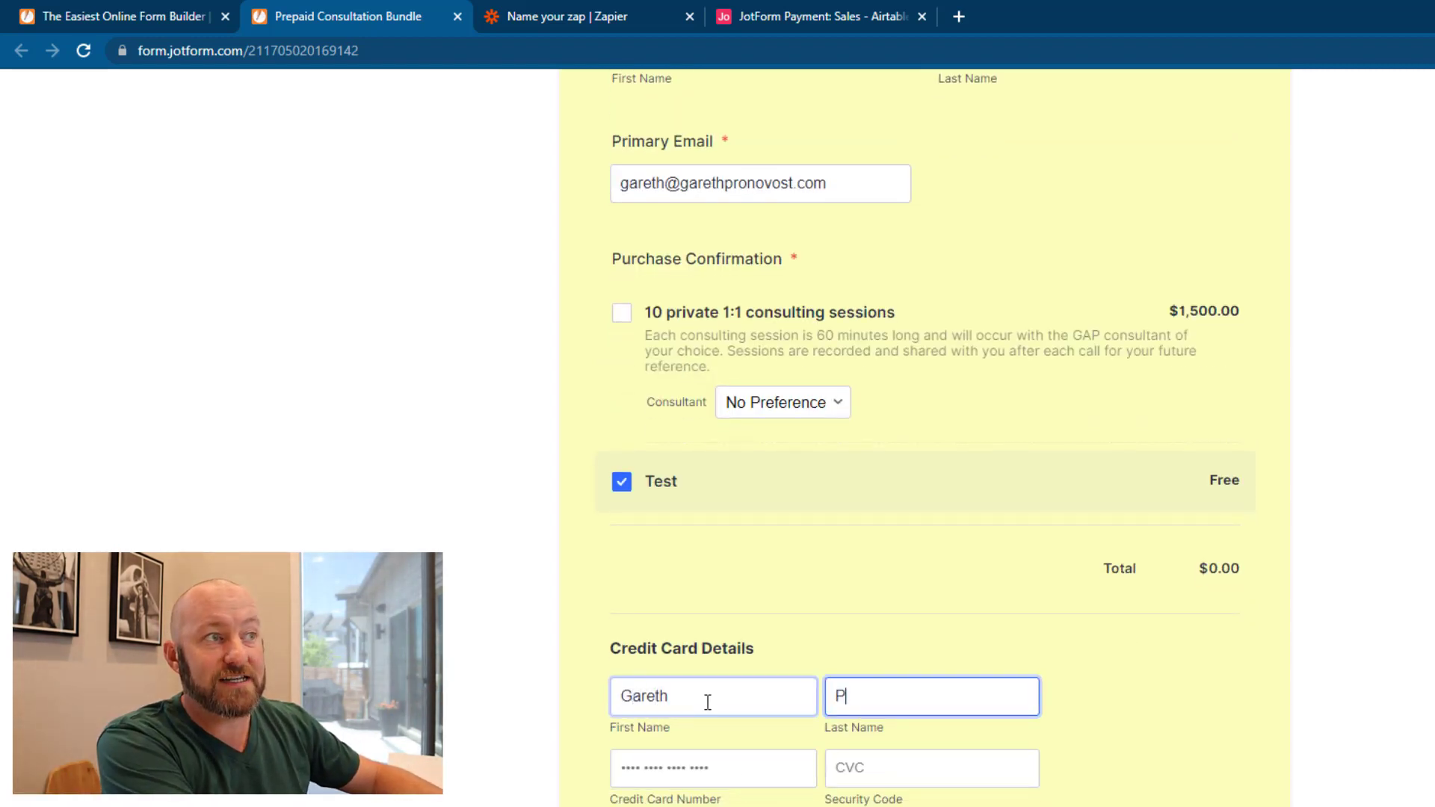
text(ost)
key(Tab)
text(4)
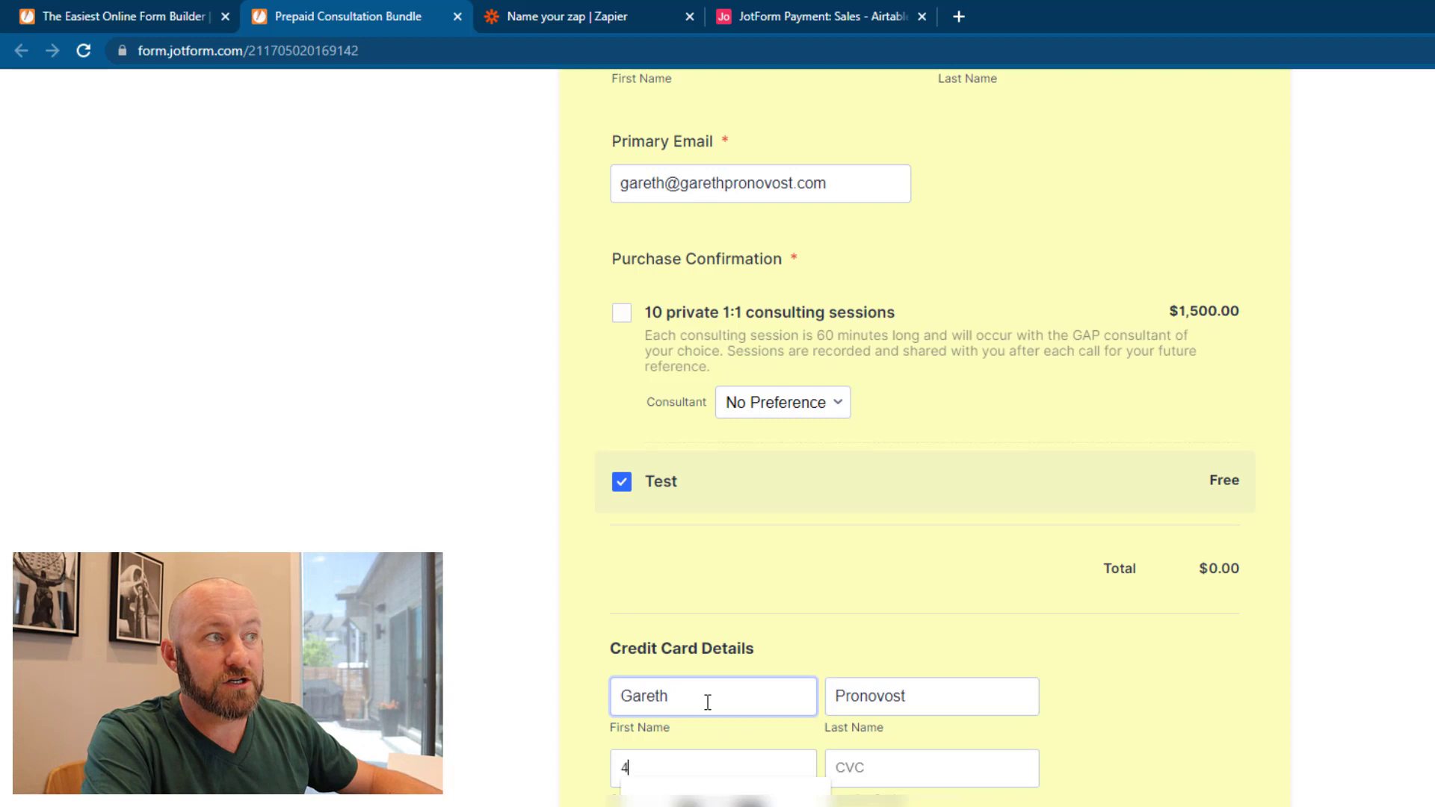
text(242 4242 4)
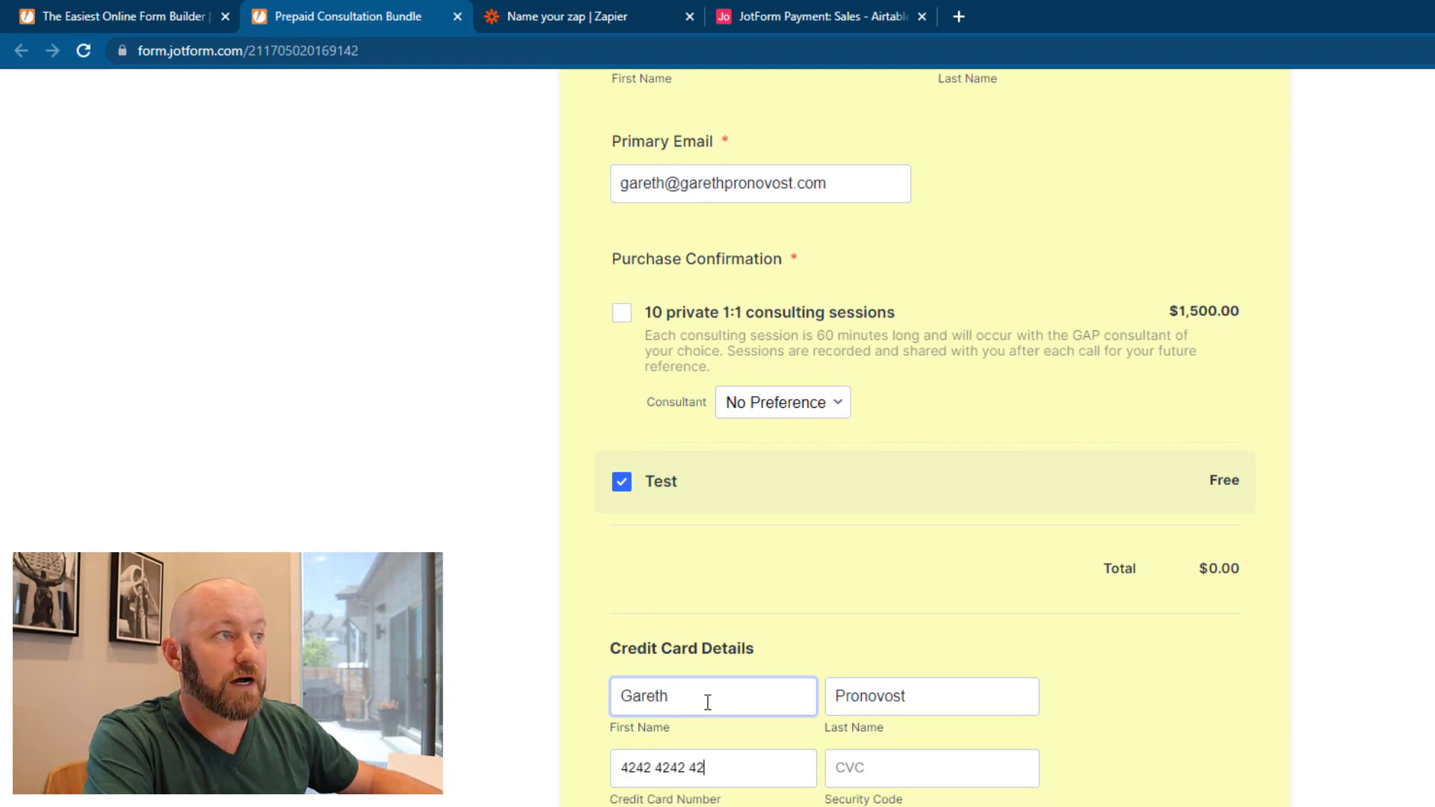
text(2 4242)
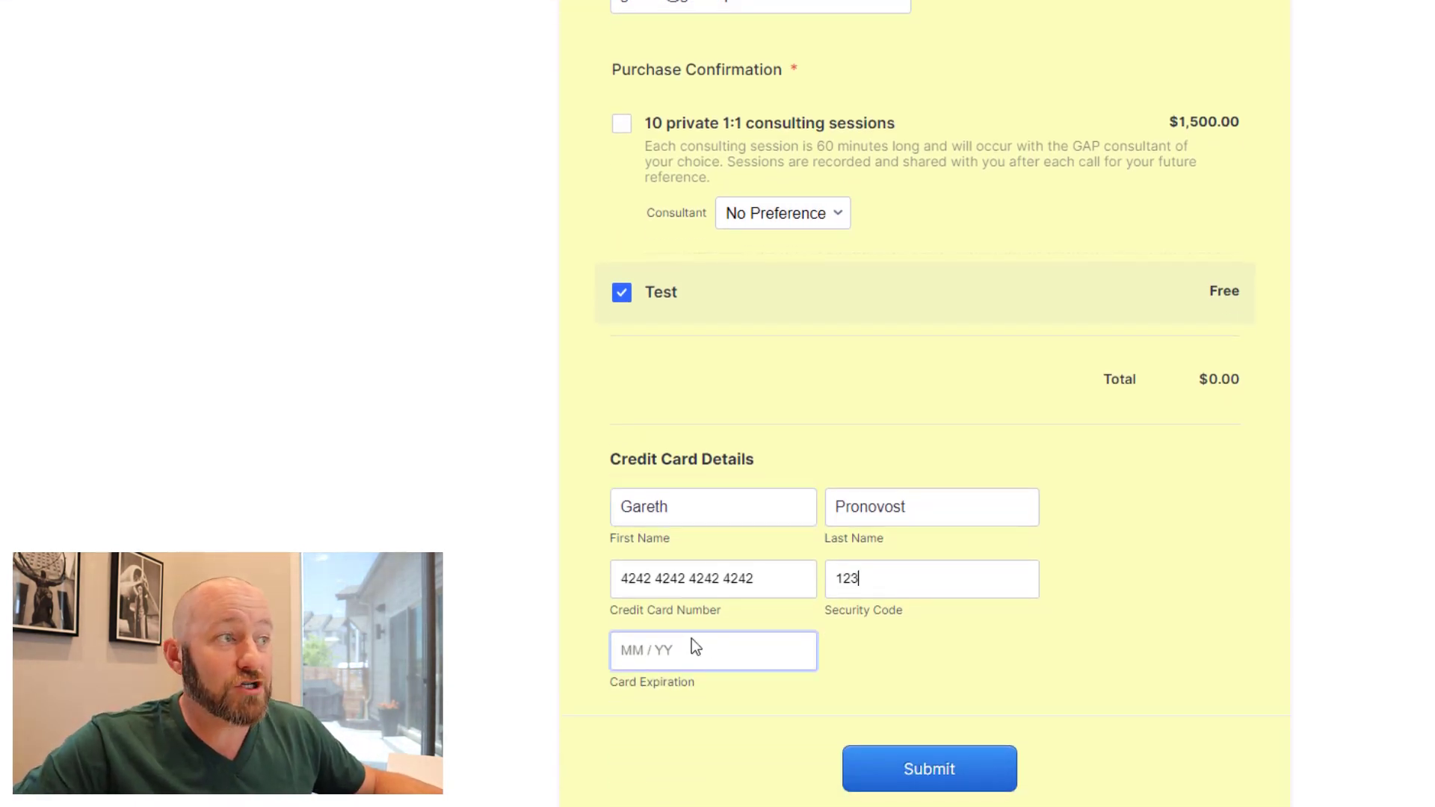
- Enter the card expiration date and submit the test order
click(693, 648)
text(08 / 2)
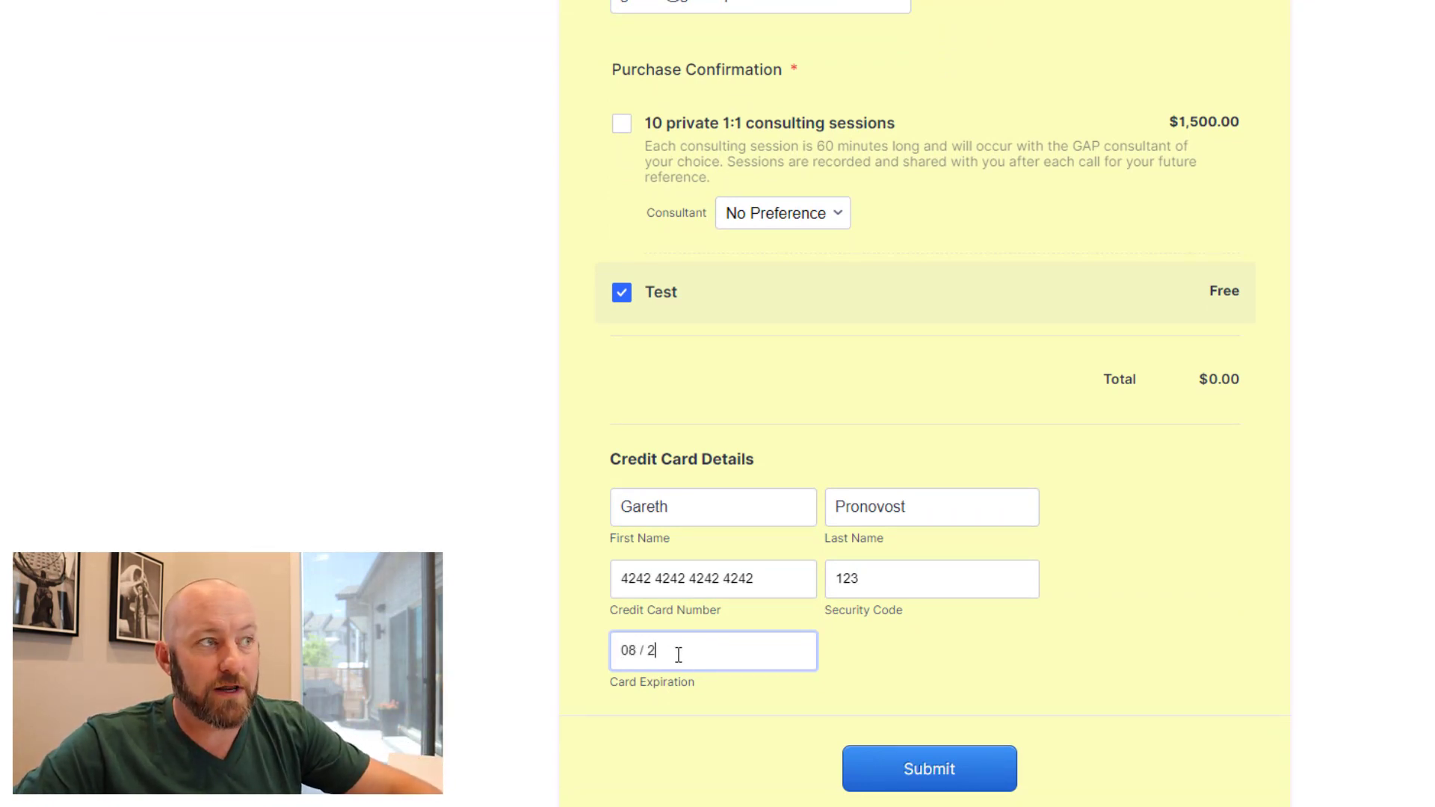
text(1)
click(1217, 670)
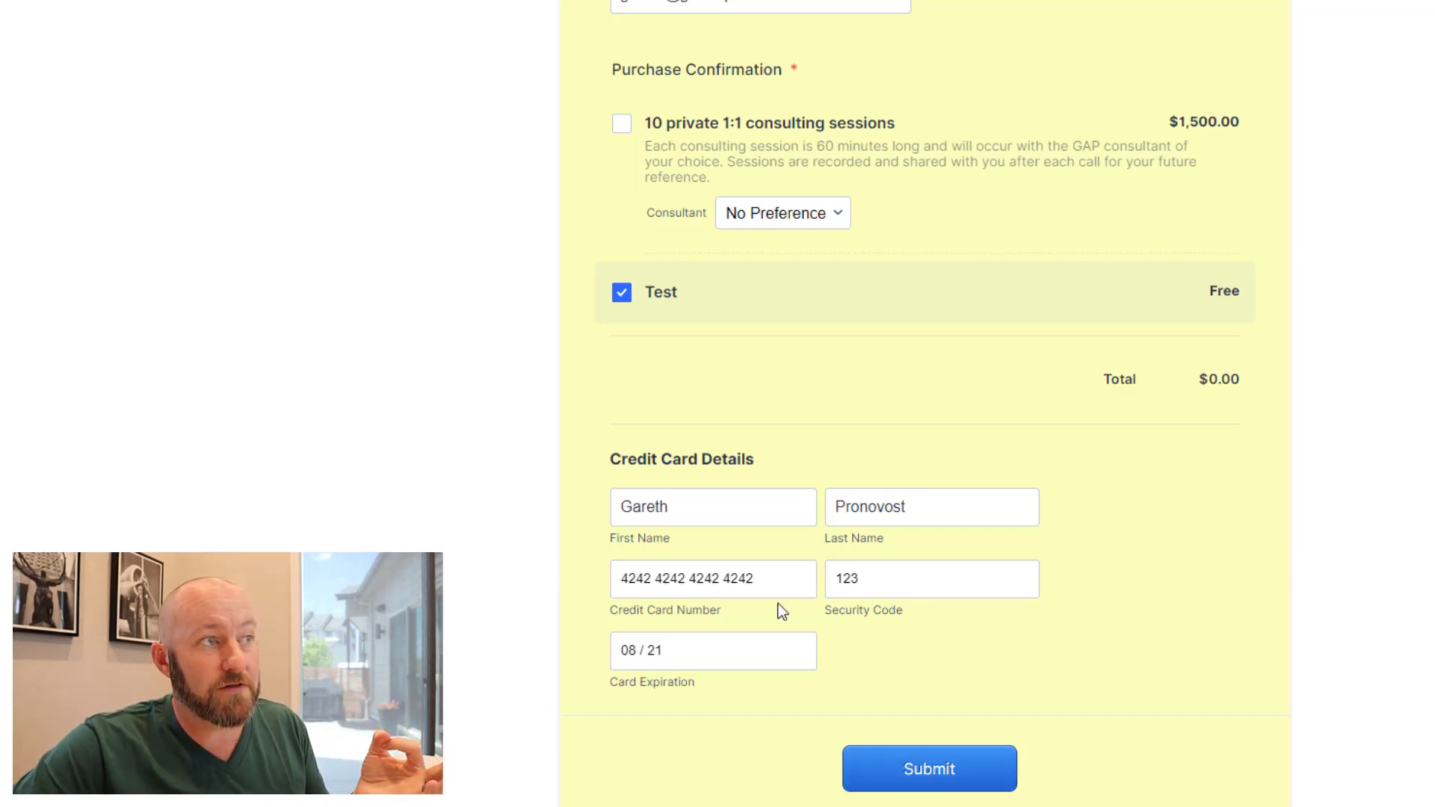
click(623, 584)
drag(623, 584, 762, 580)
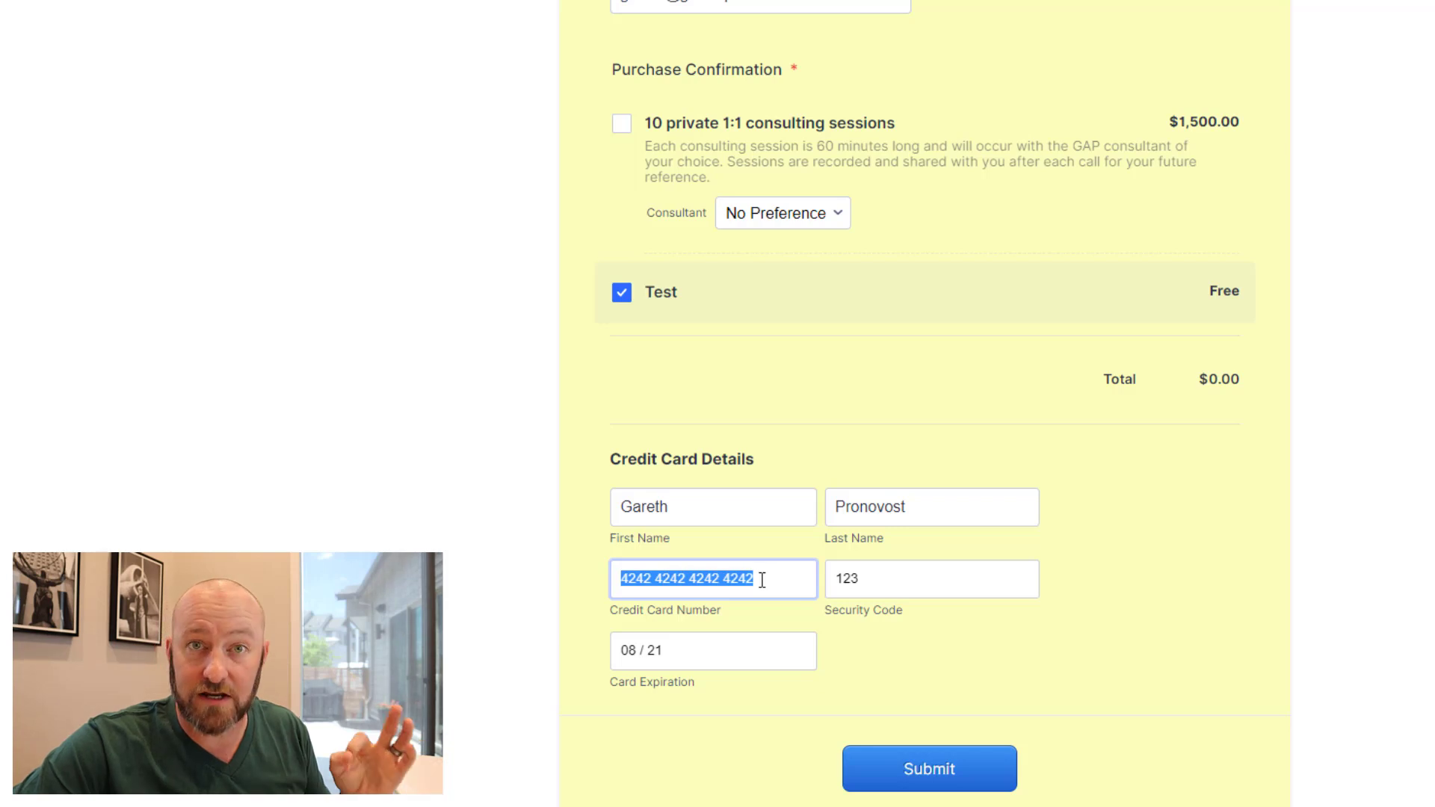
click(762, 580)
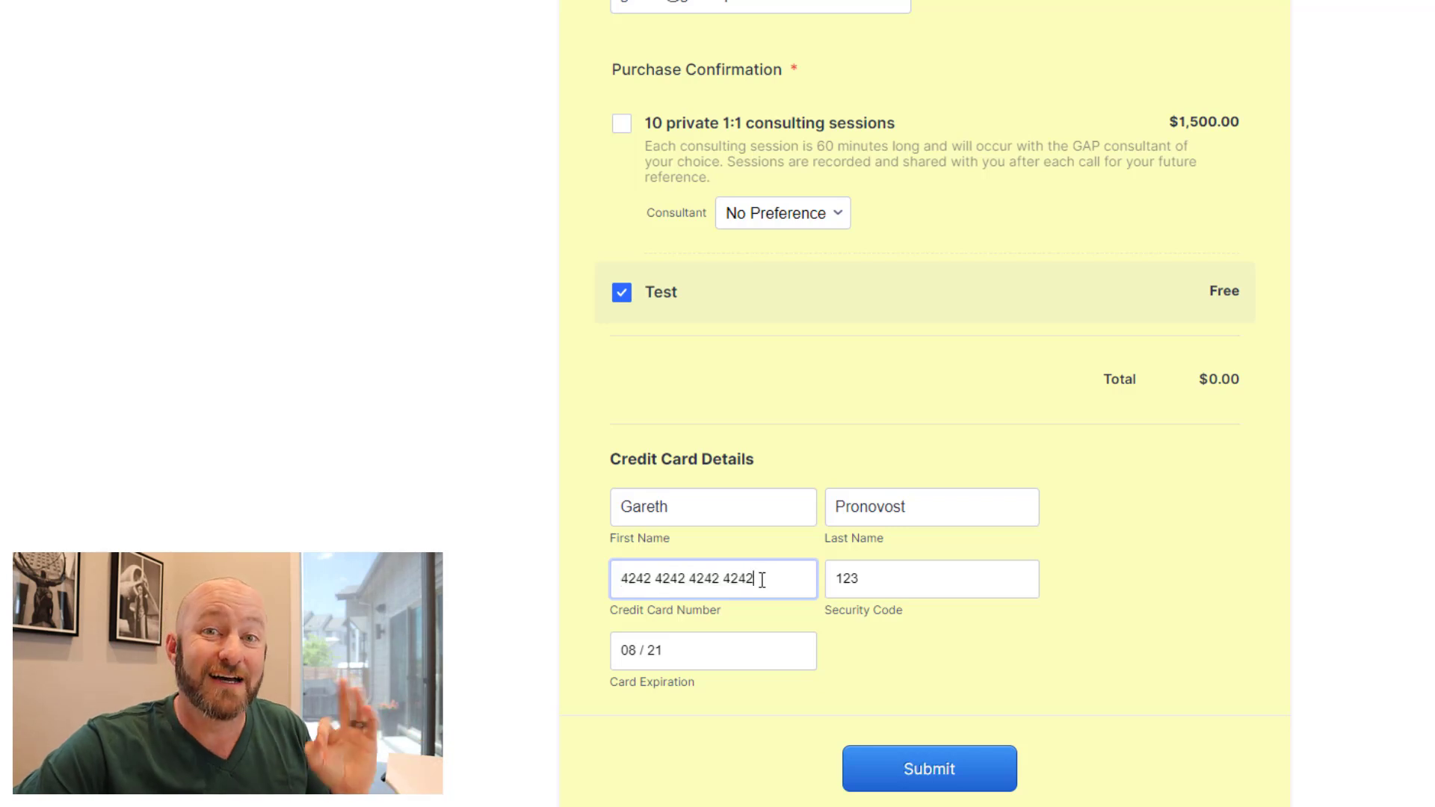
click(927, 770)
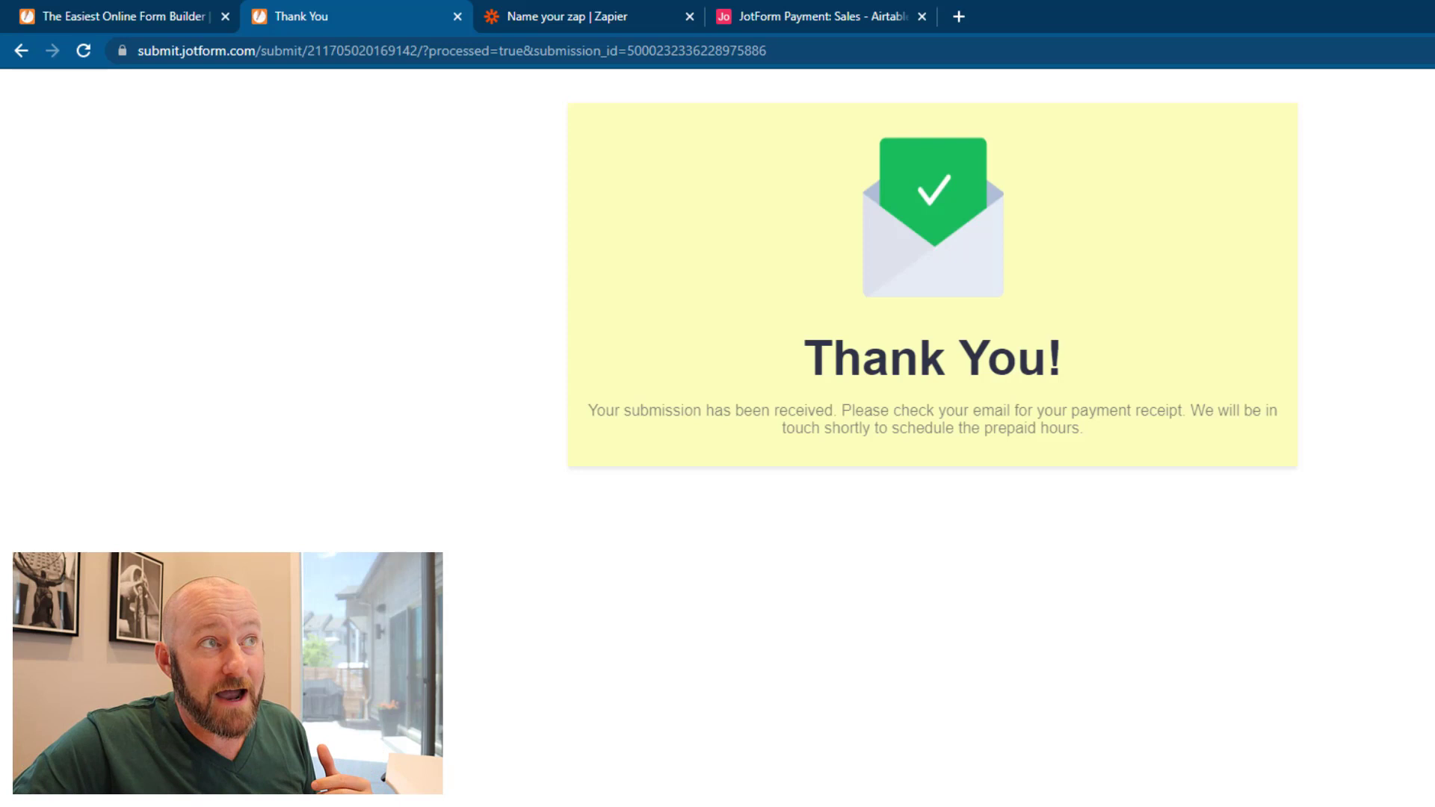
- Test the Catch Hook trigger, load the newest requests, and use Request B as sample data
click(598, 18)
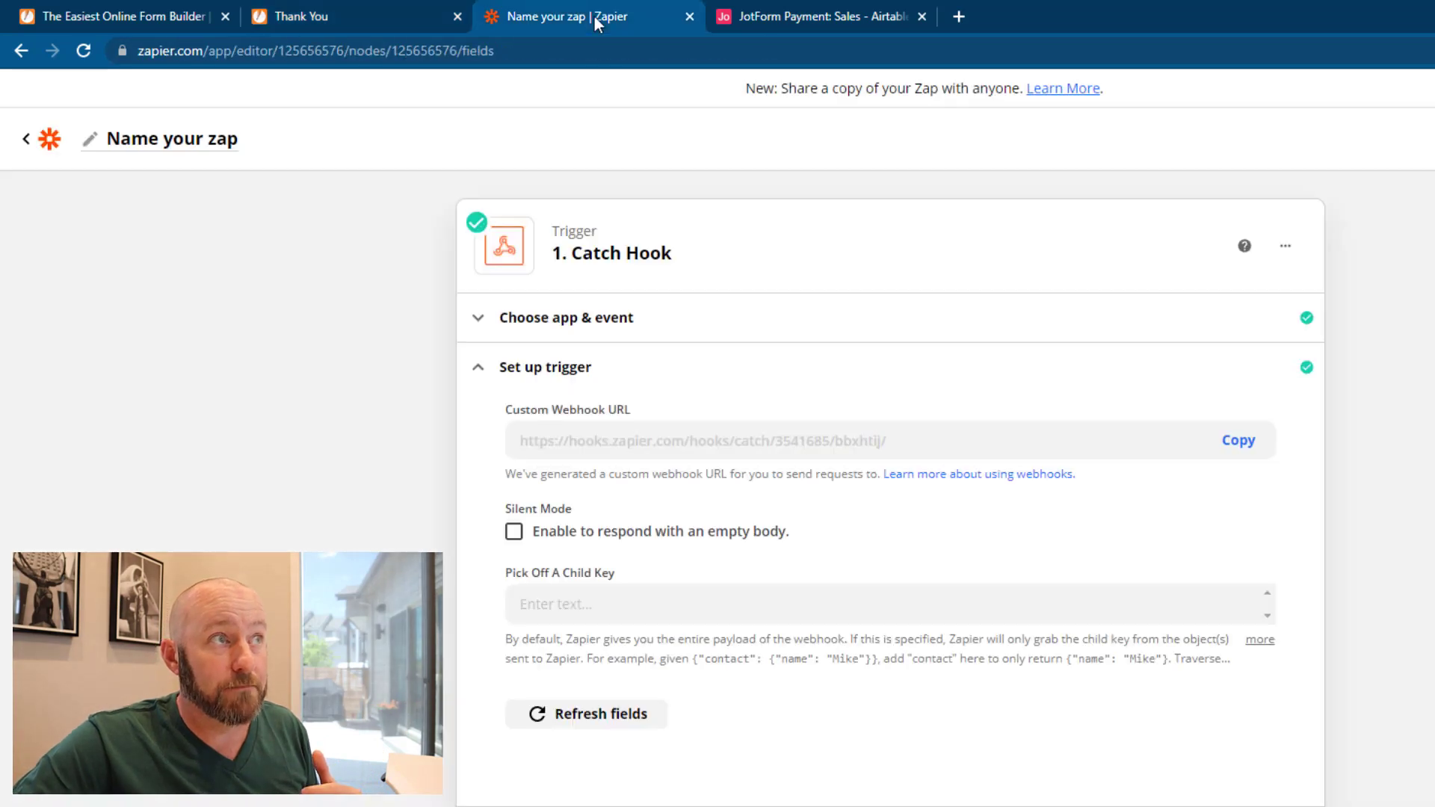
click(603, 725)
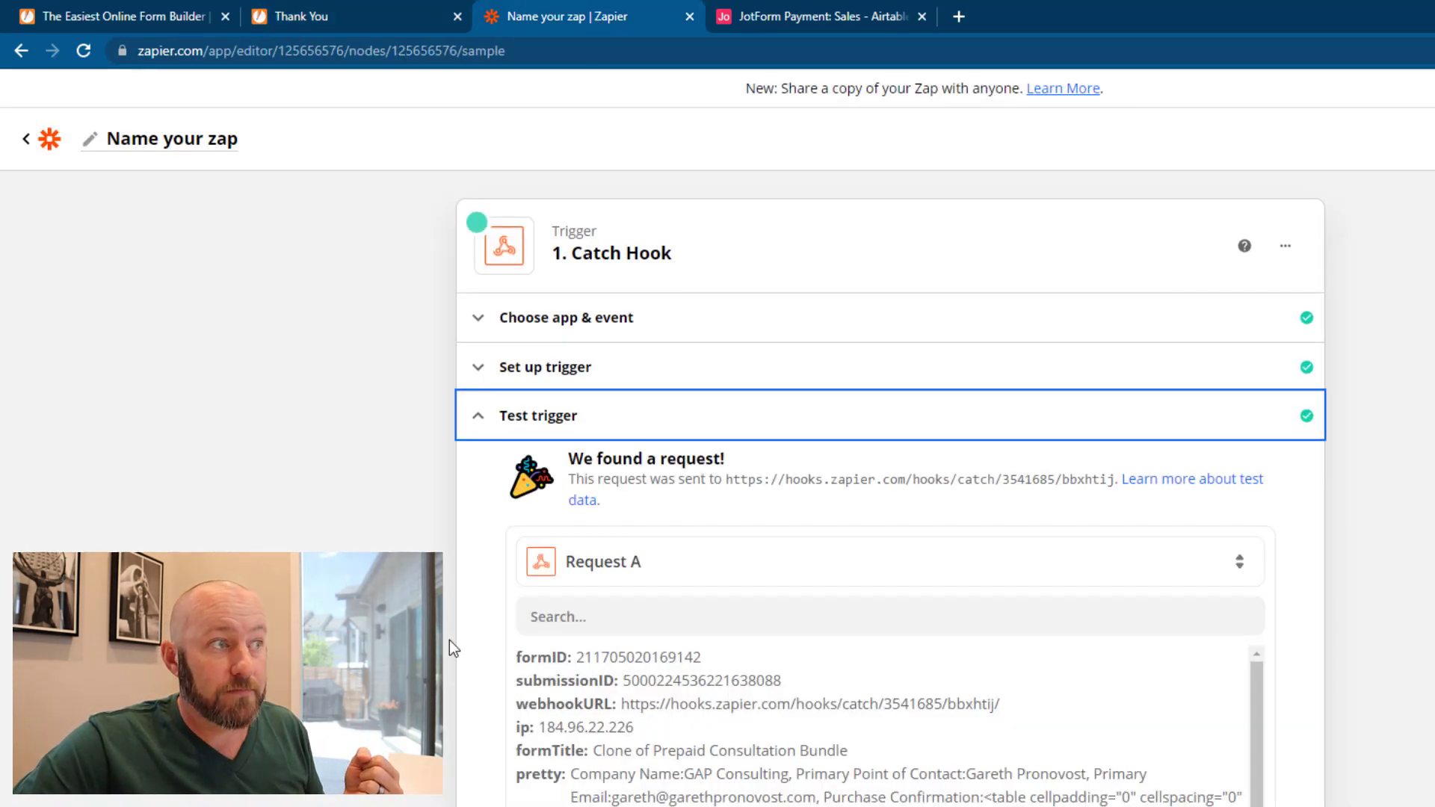
scroll(638, 525, down, 3)
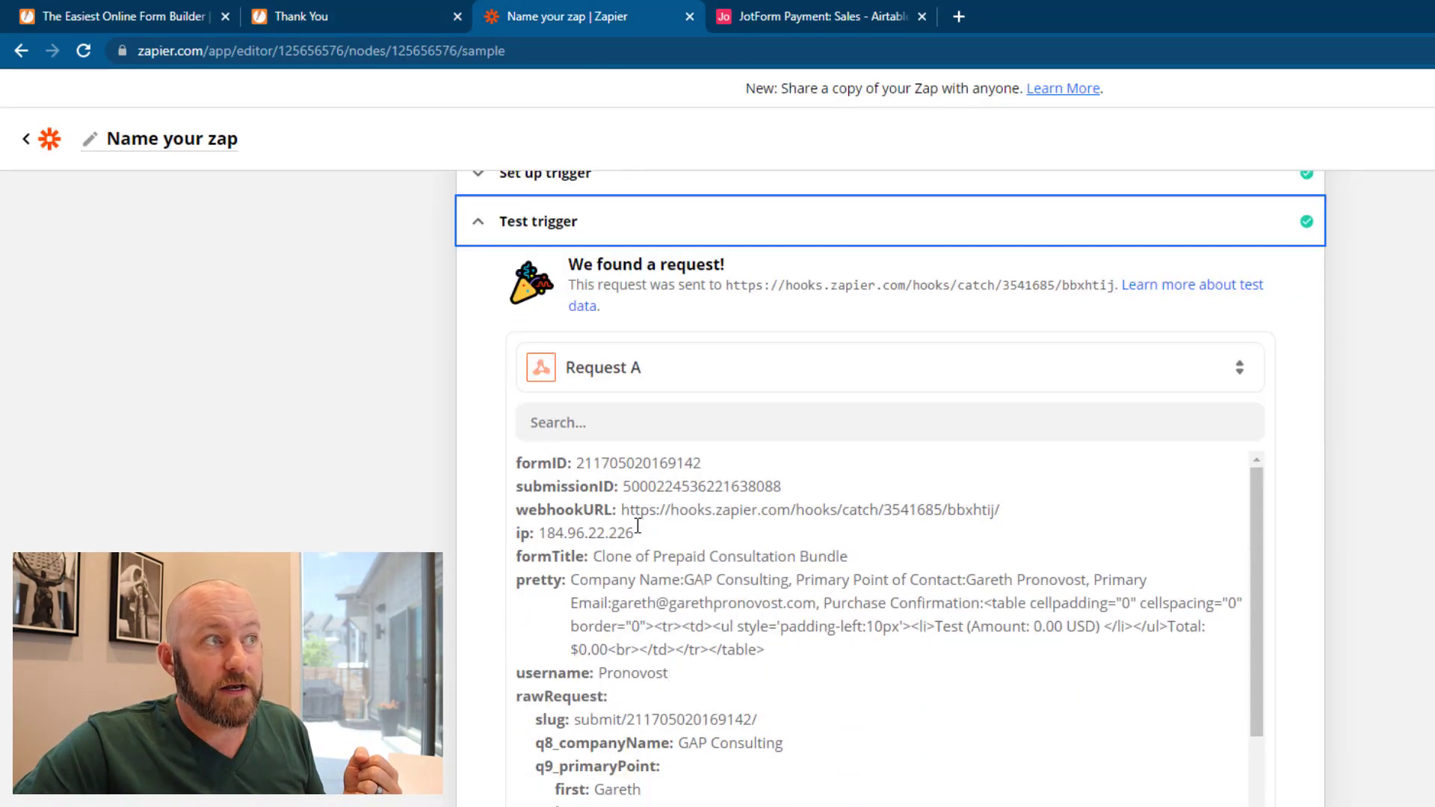
click(630, 371)
click(878, 528)
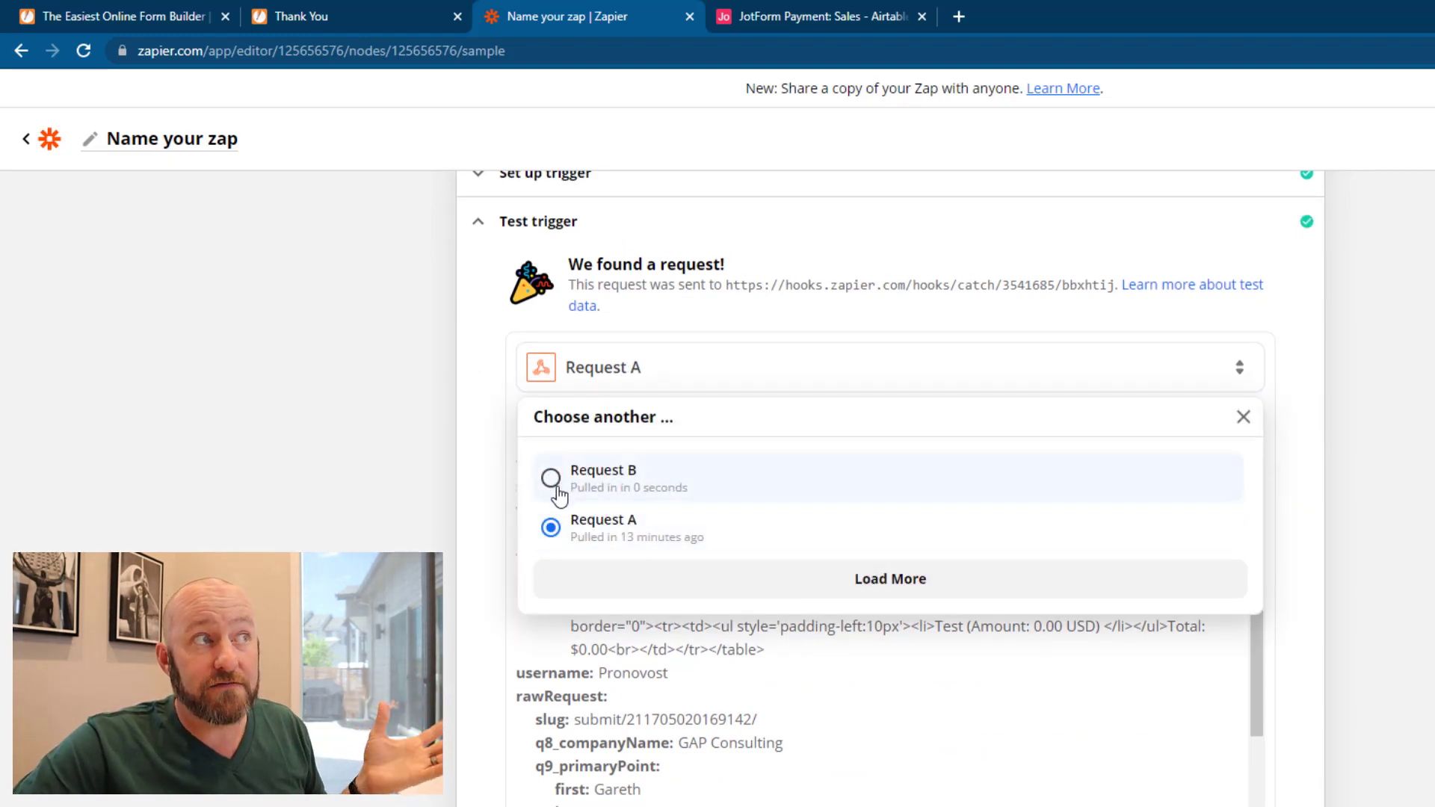
click(686, 491)
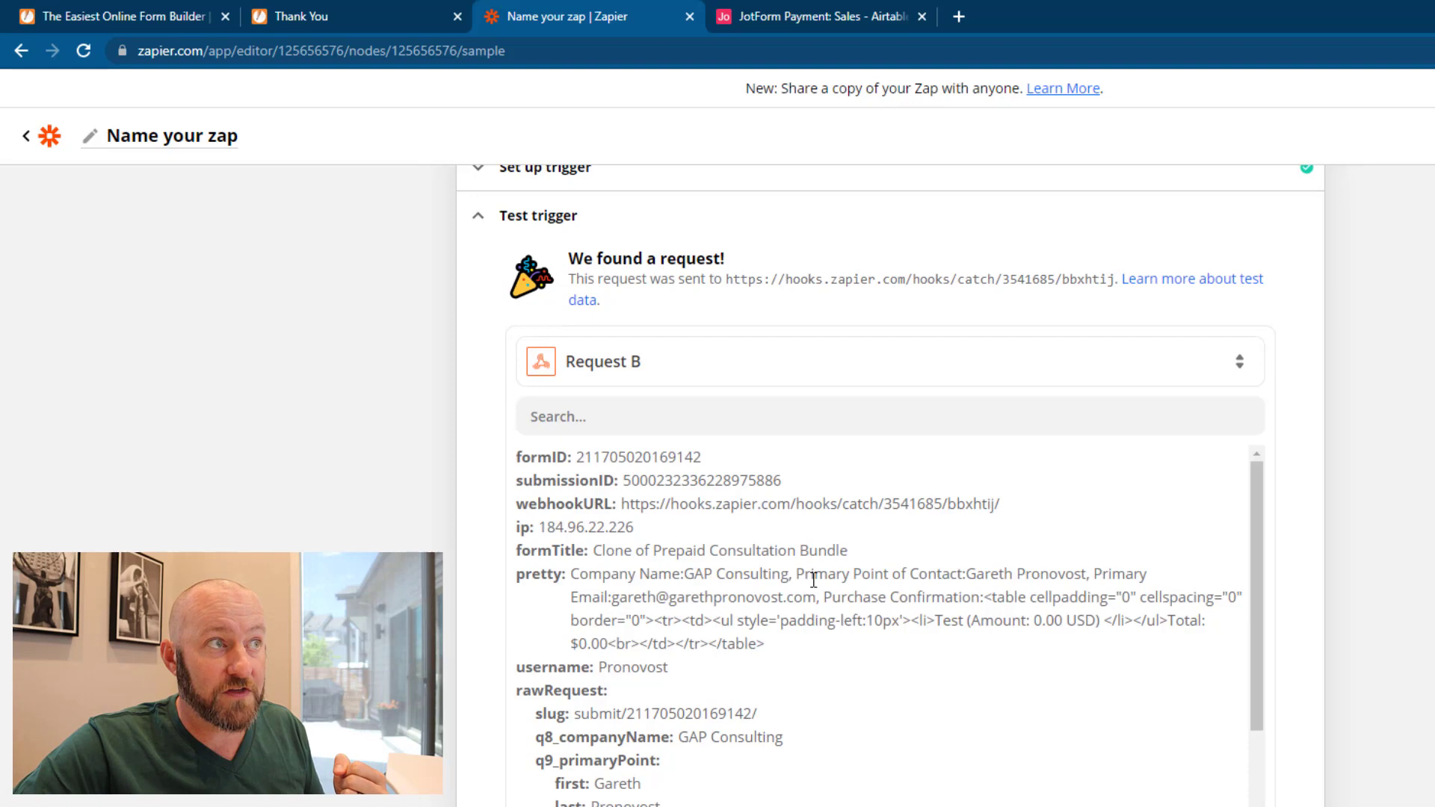
scroll(690, 629, down, 2)
scroll(732, 613, down, 1)
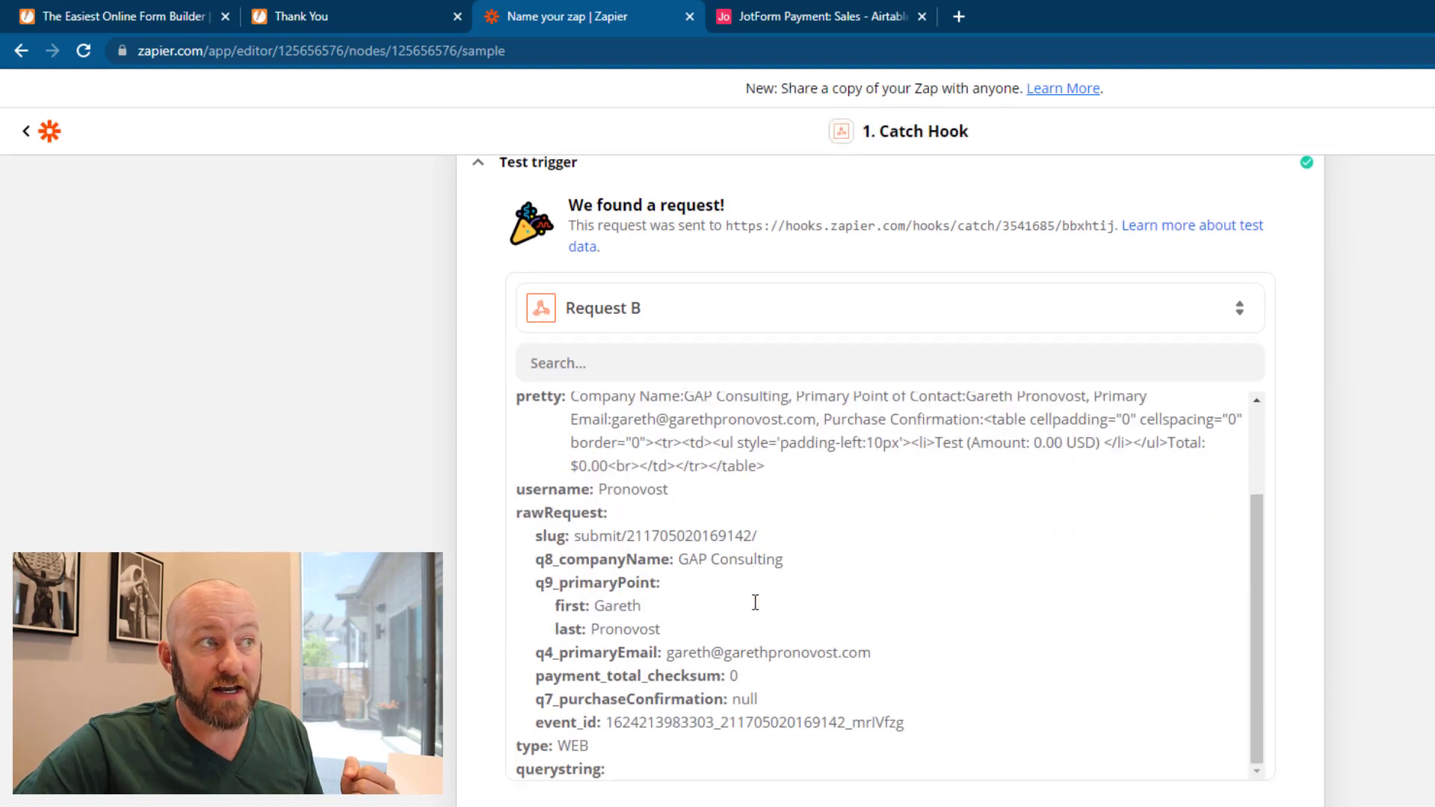
scroll(869, 456, up, 5)
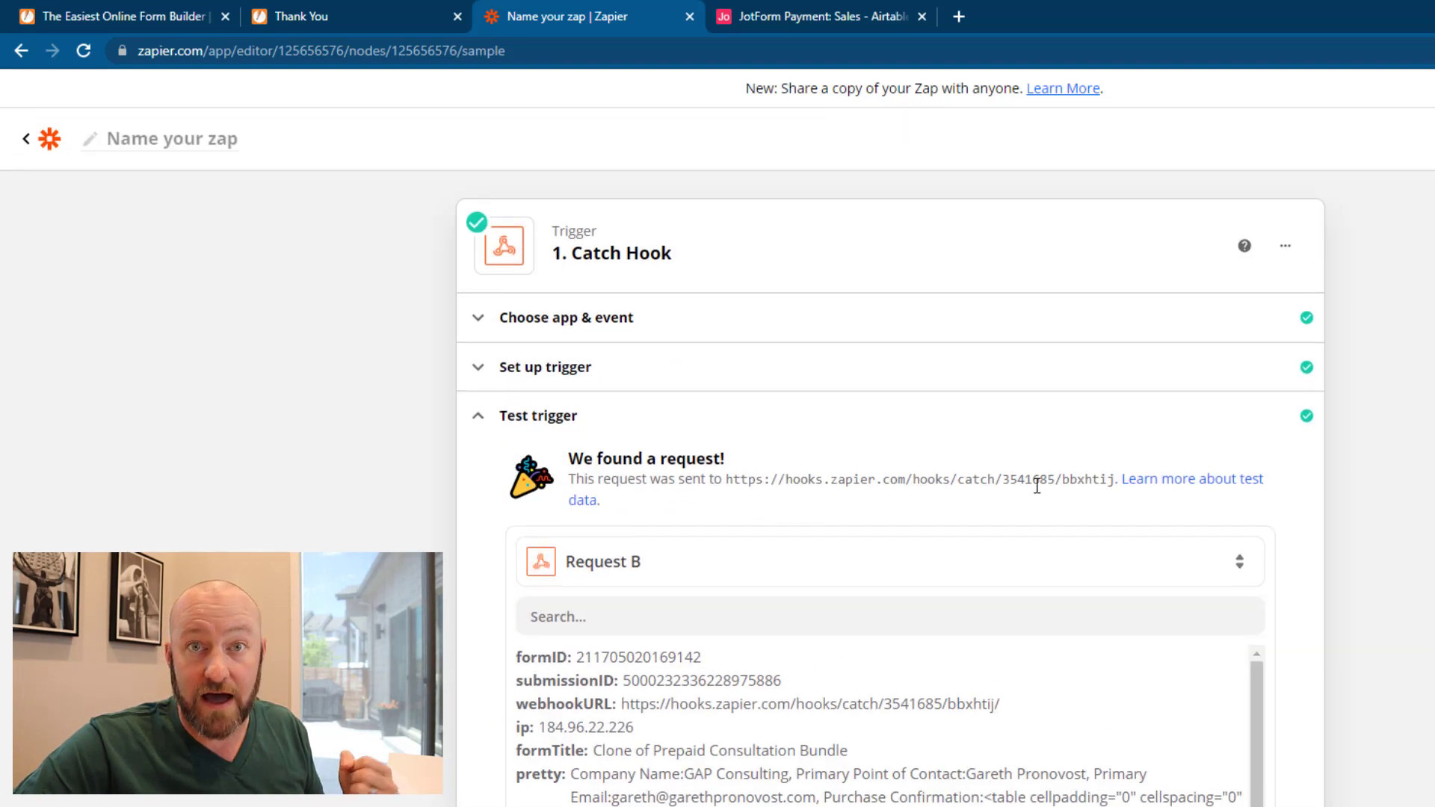
scroll(988, 747, down, 3)
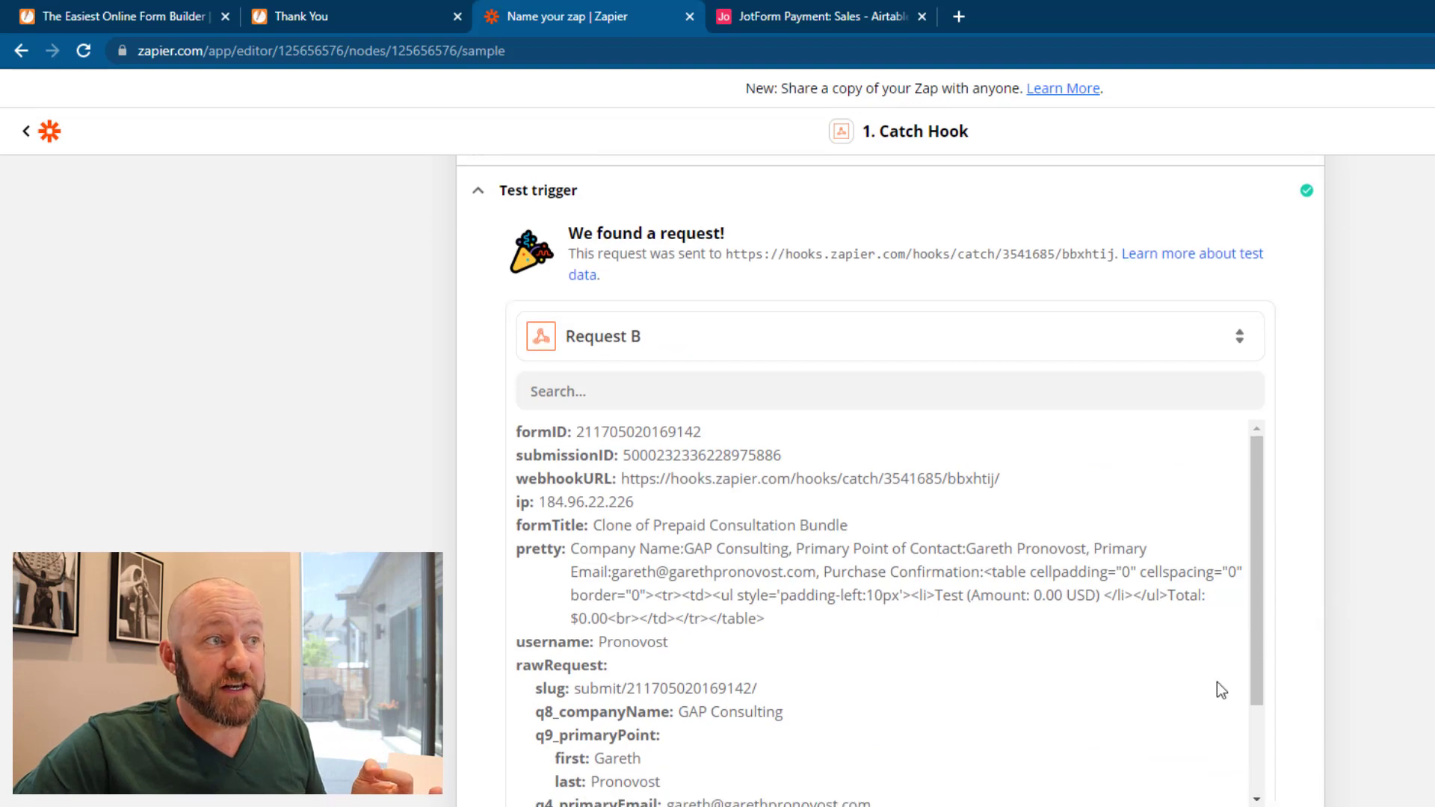
scroll(1217, 682, down, 3)
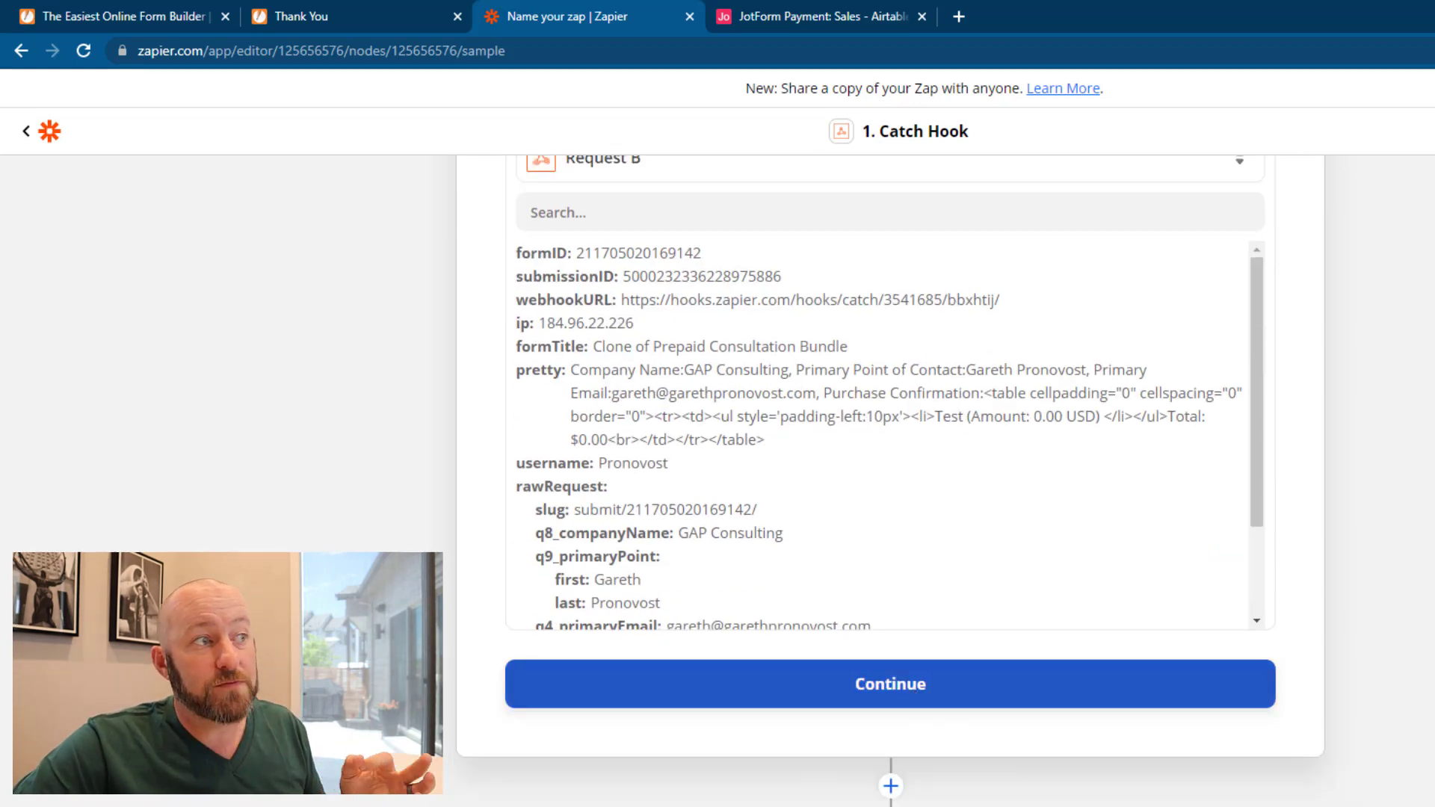
scroll(615, 791, down, 2)
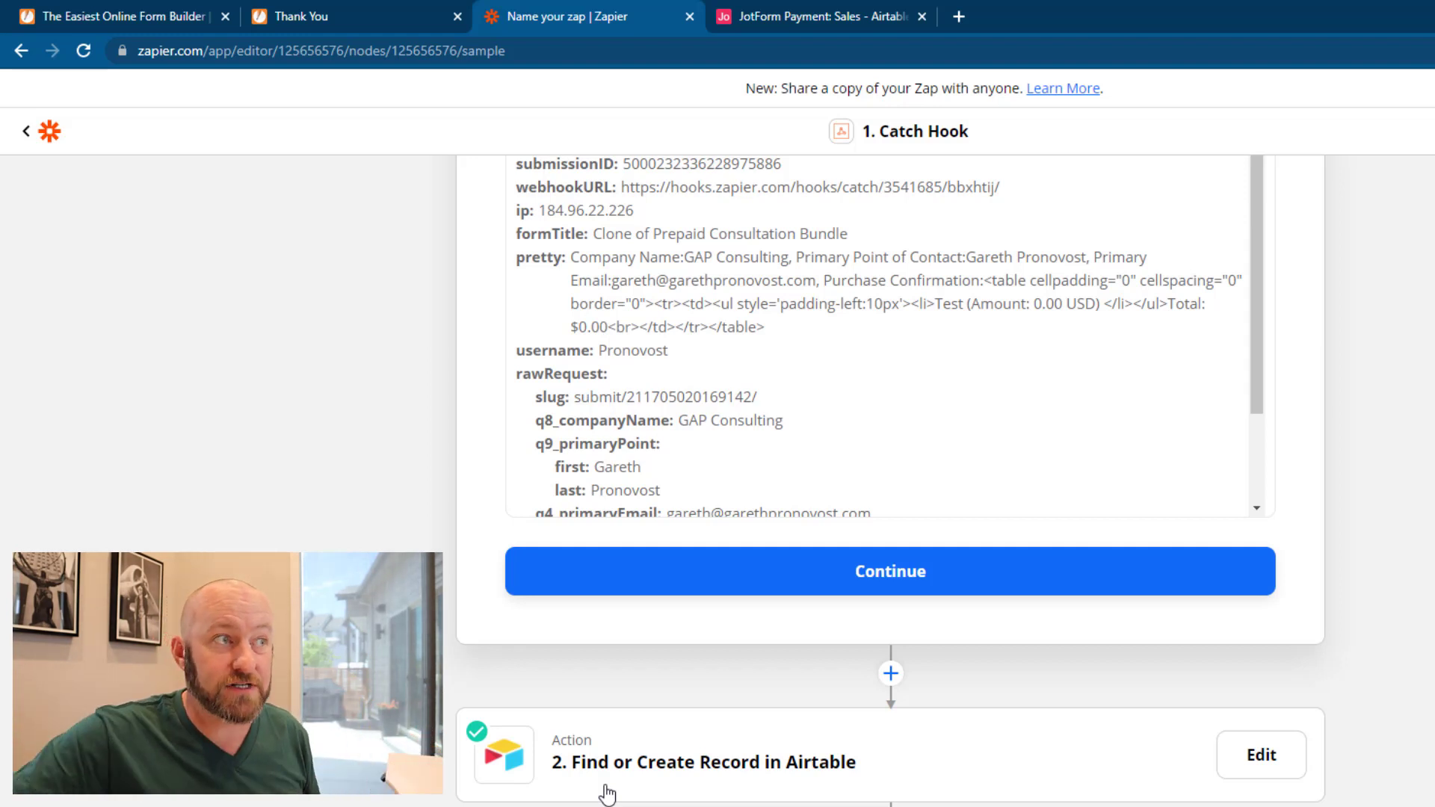
- Review step 2's Airtable app, account, and Clients mapping that searches by submitted email
click(607, 794)
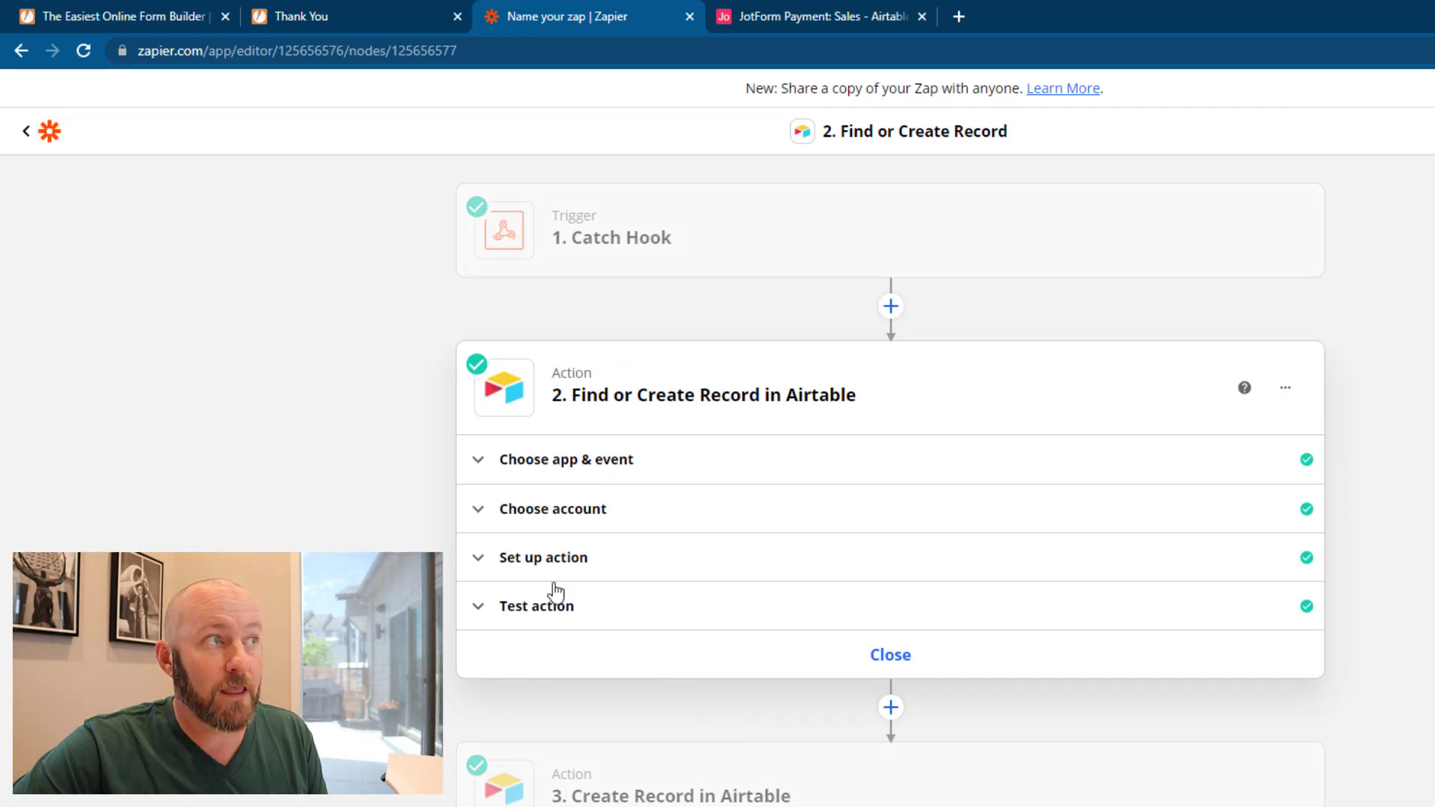
click(553, 482)
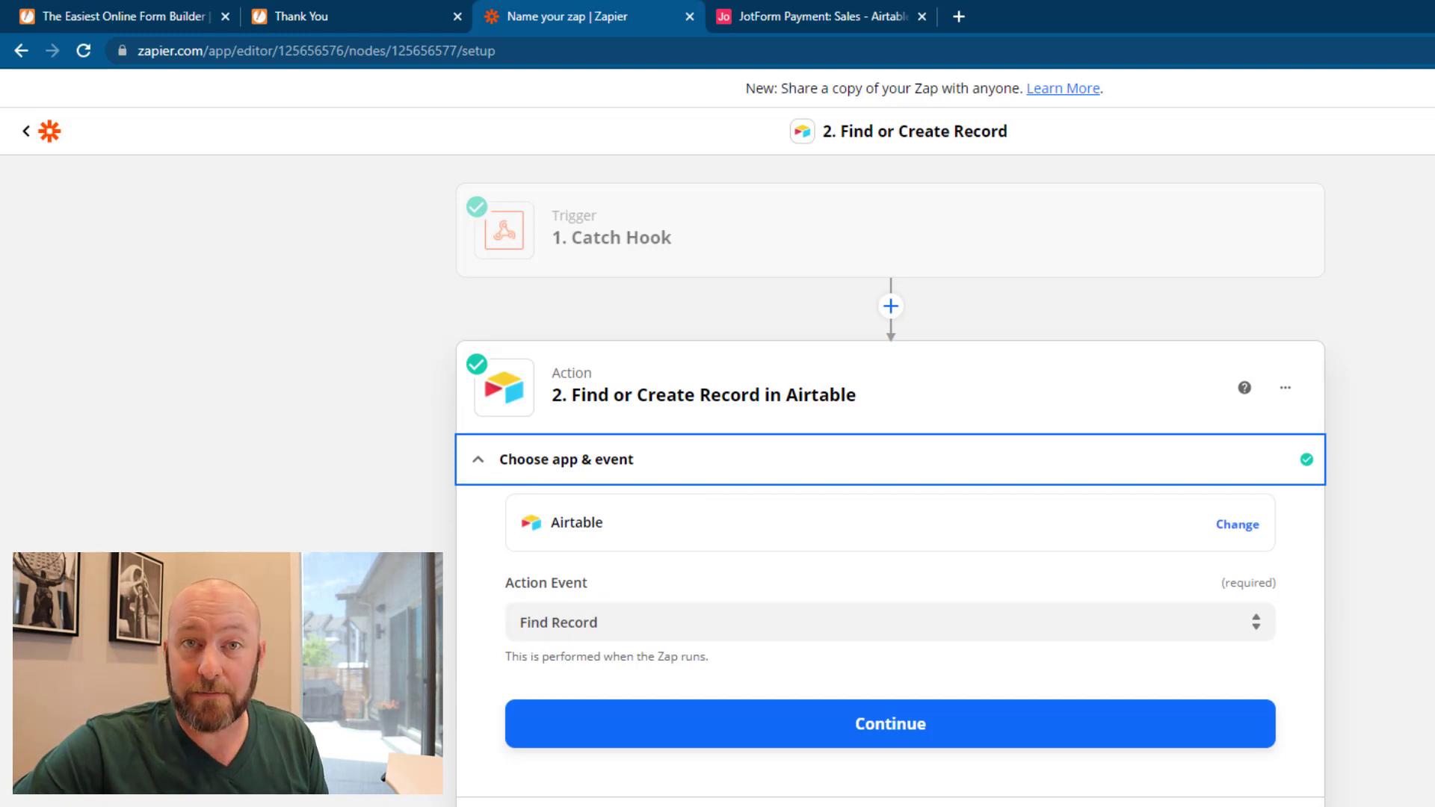
click(891, 724)
click(568, 763)
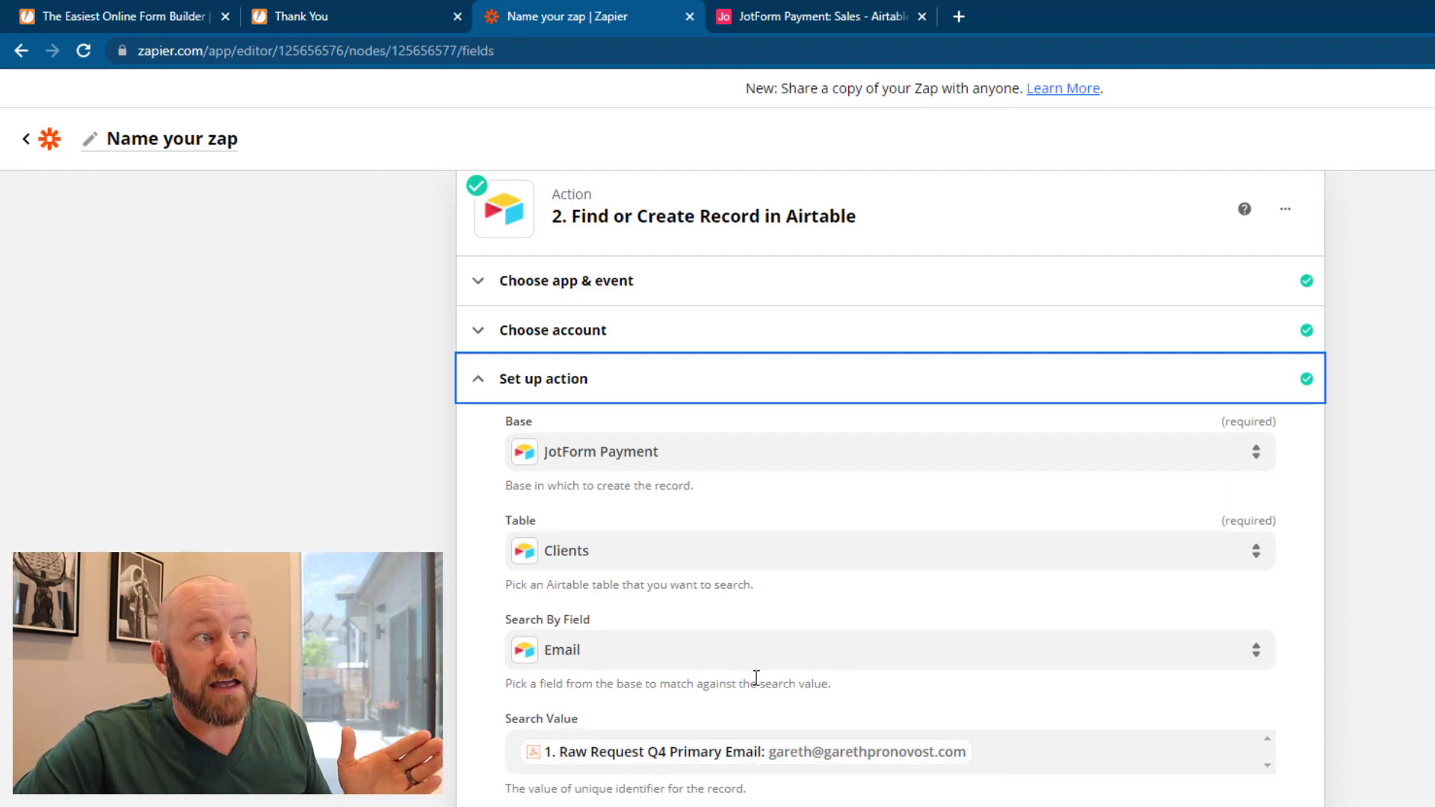
scroll(756, 679, down, 5)
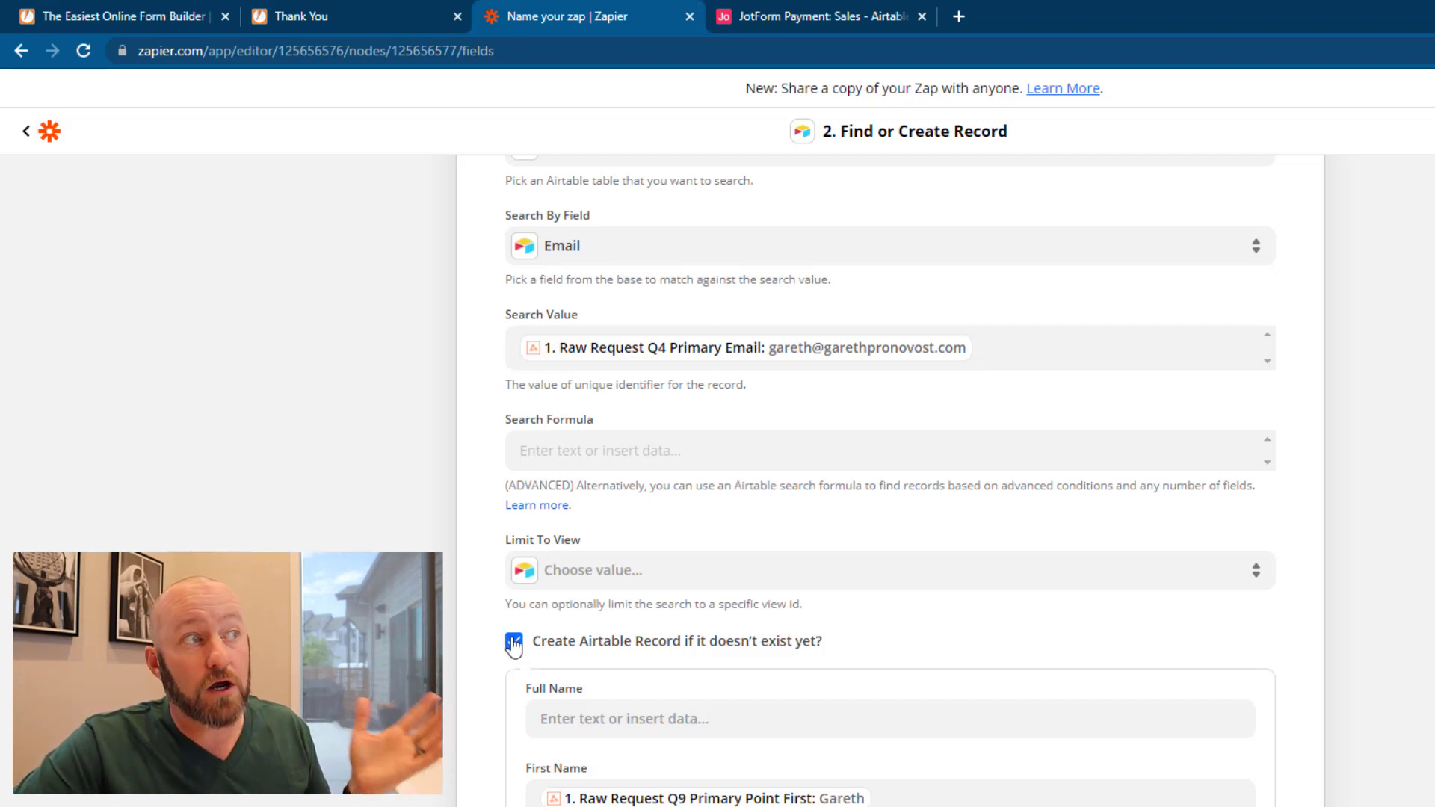
scroll(546, 632, down, 5)
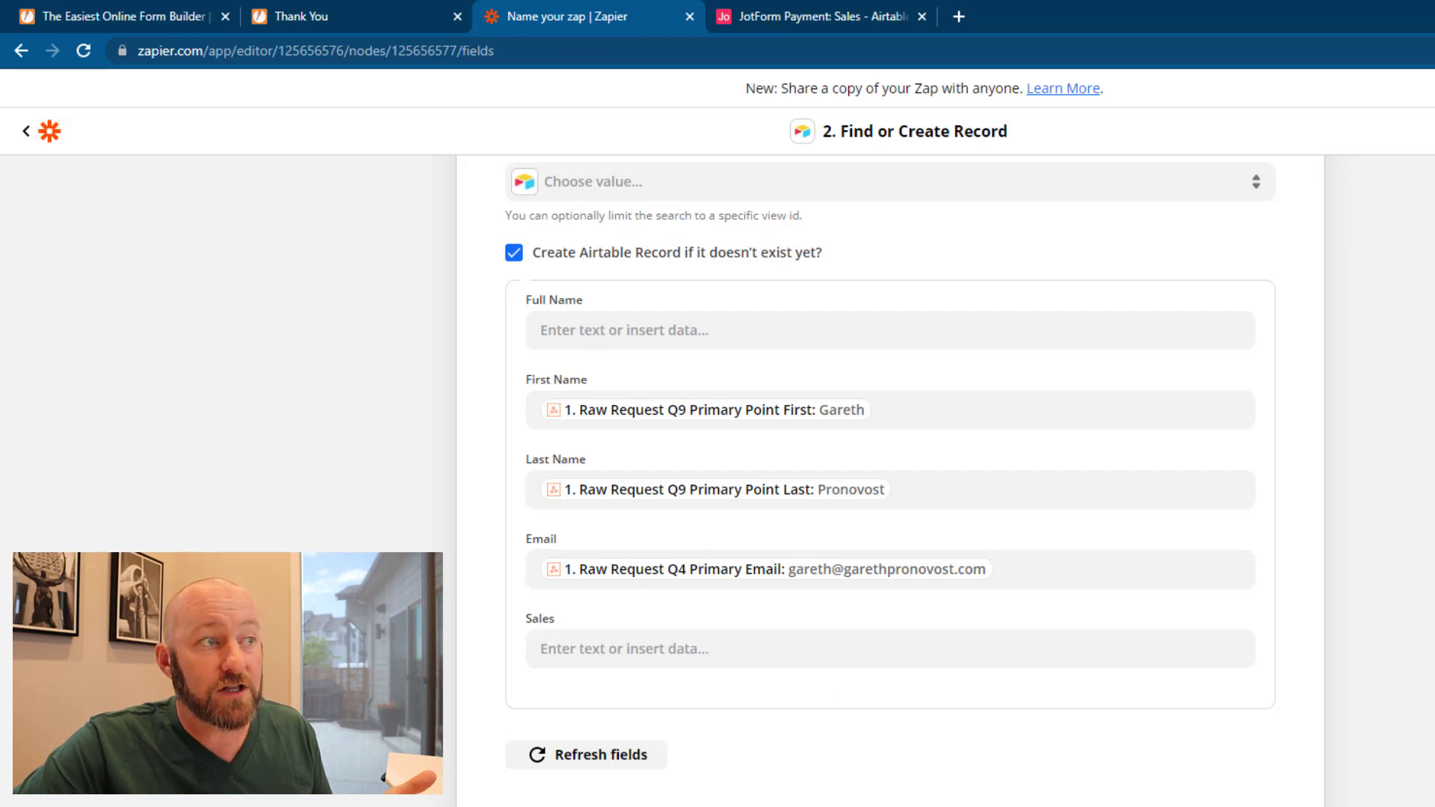
- Retest step 2 and confirm _zap_data_was_found is true for the submitted email
key(Escape)
click(710, 426)
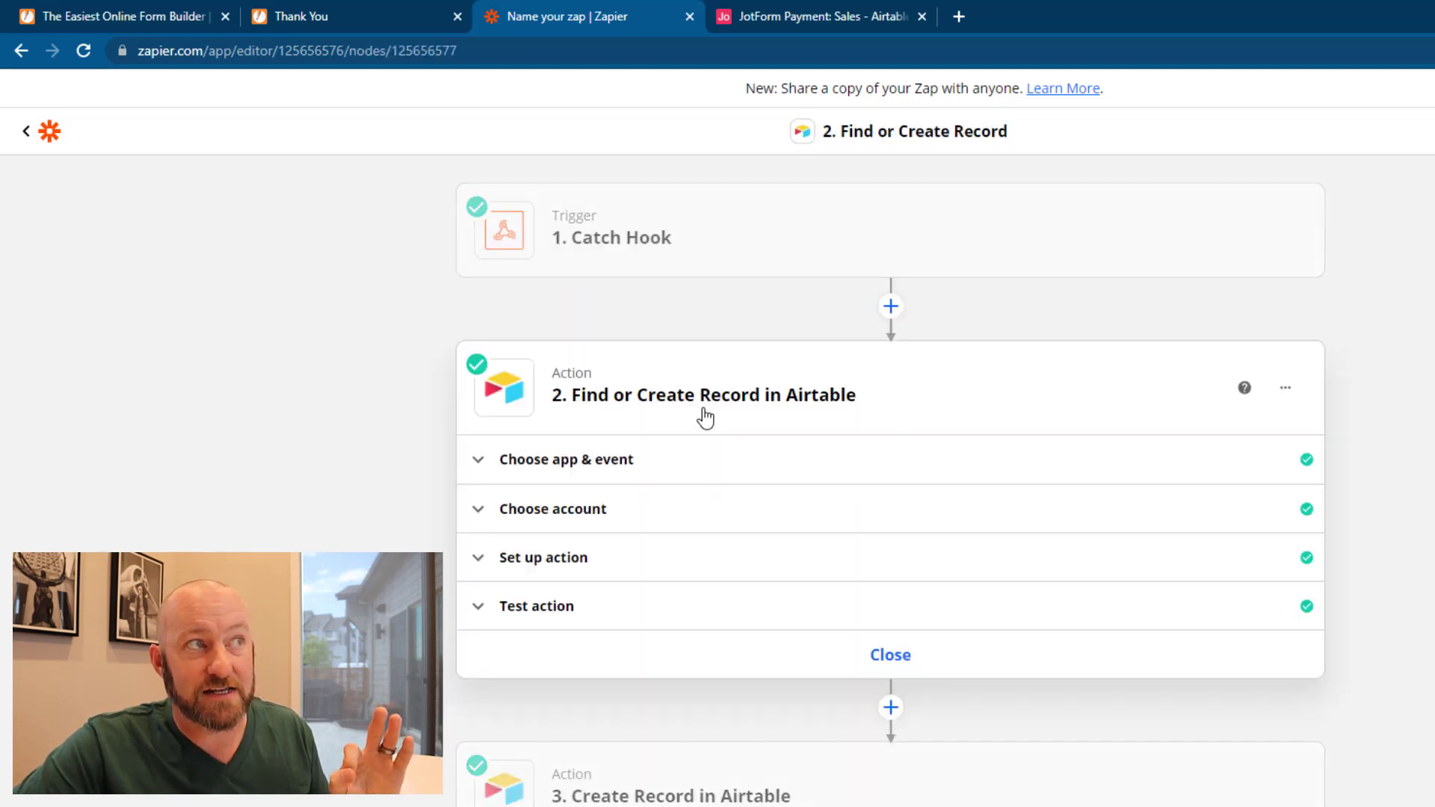
click(610, 625)
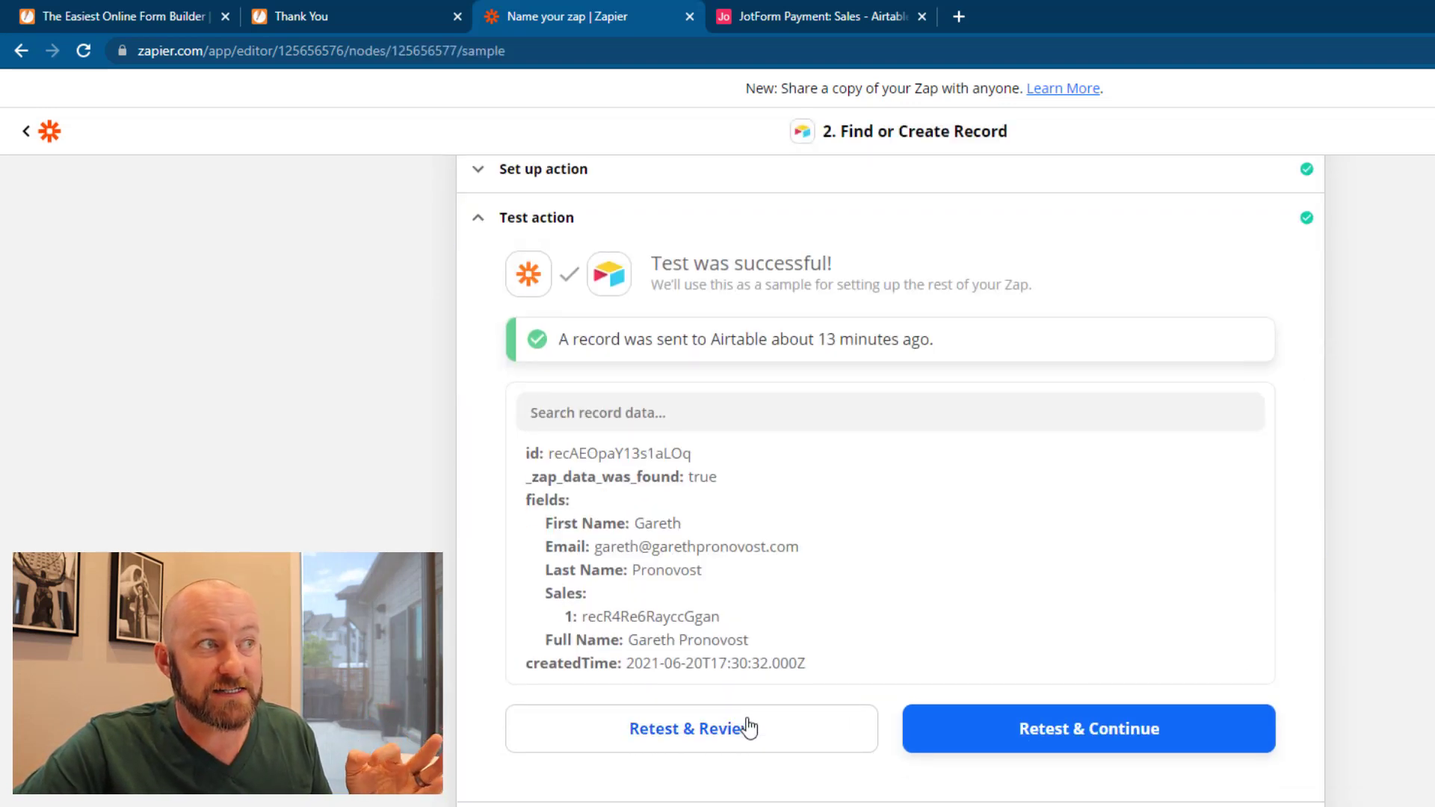
click(749, 727)
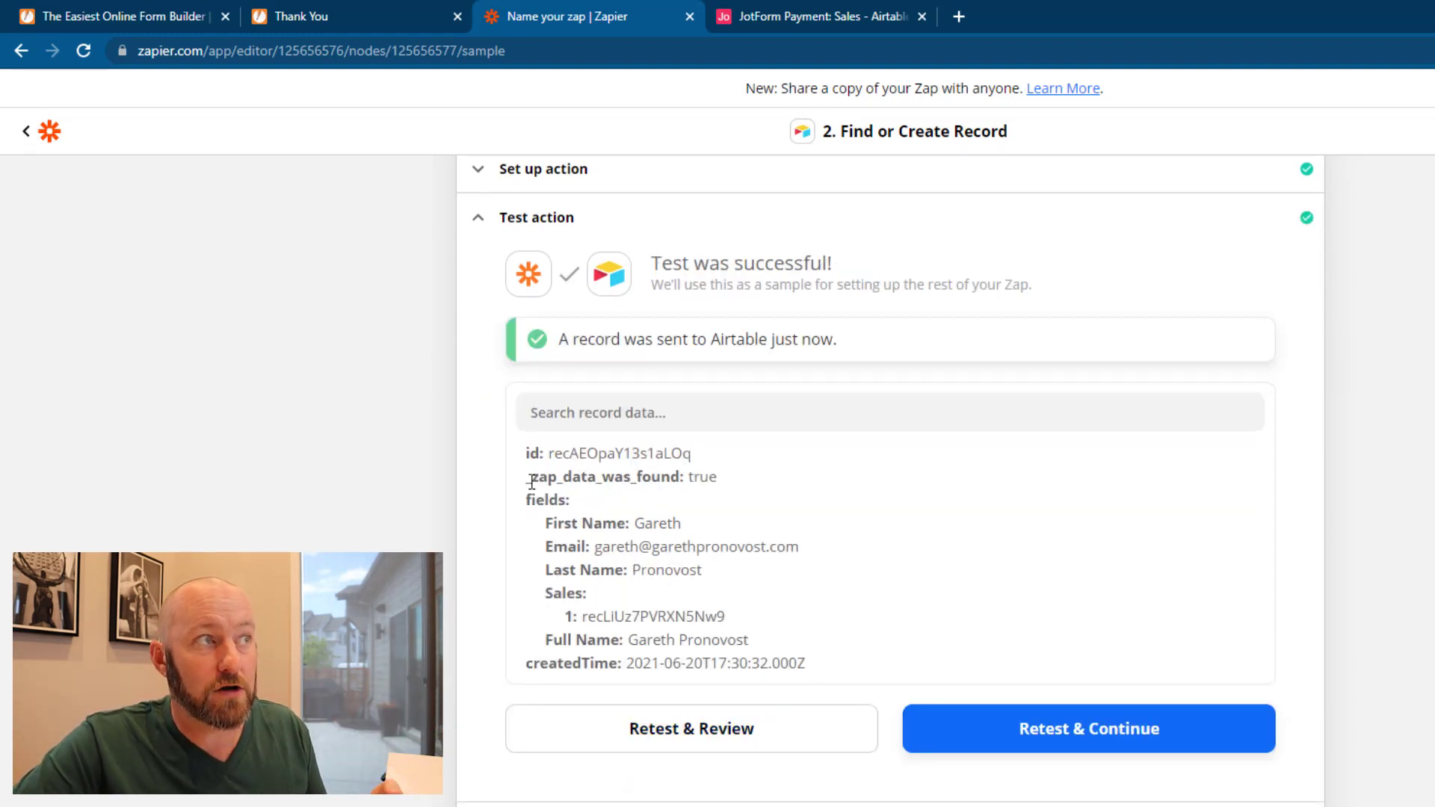
drag(585, 480, 747, 475)
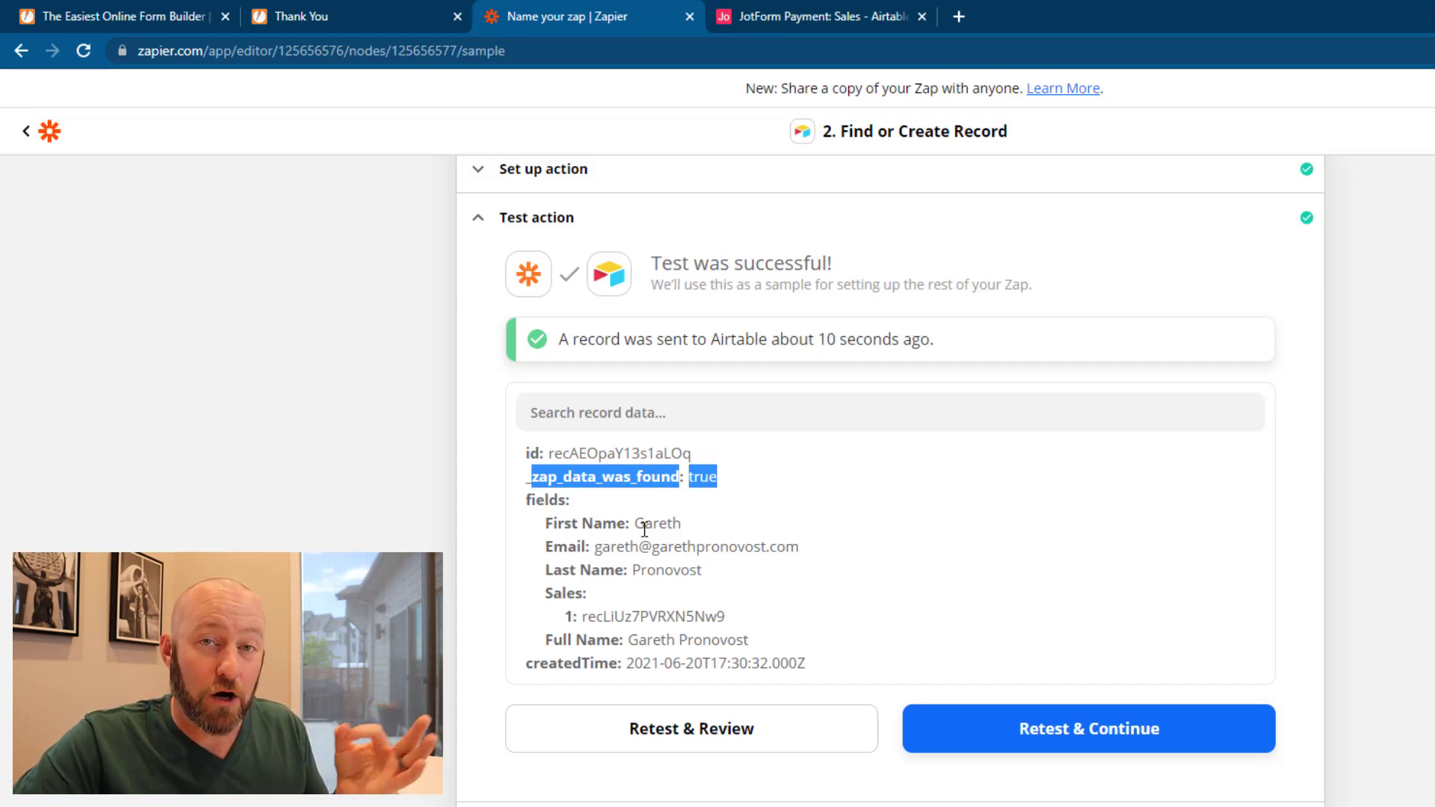
drag(603, 541, 761, 548)
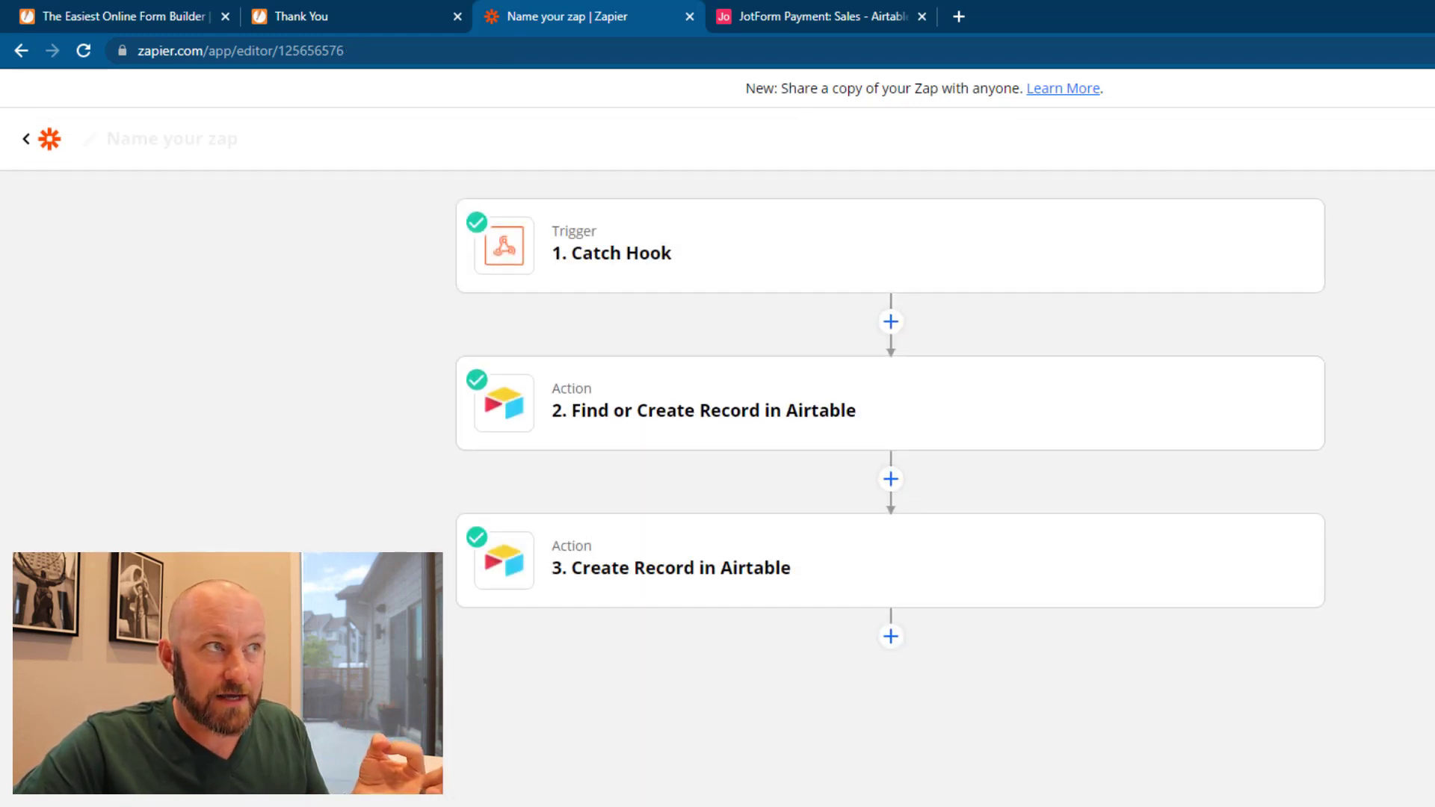
key(Escape)
click(646, 571)
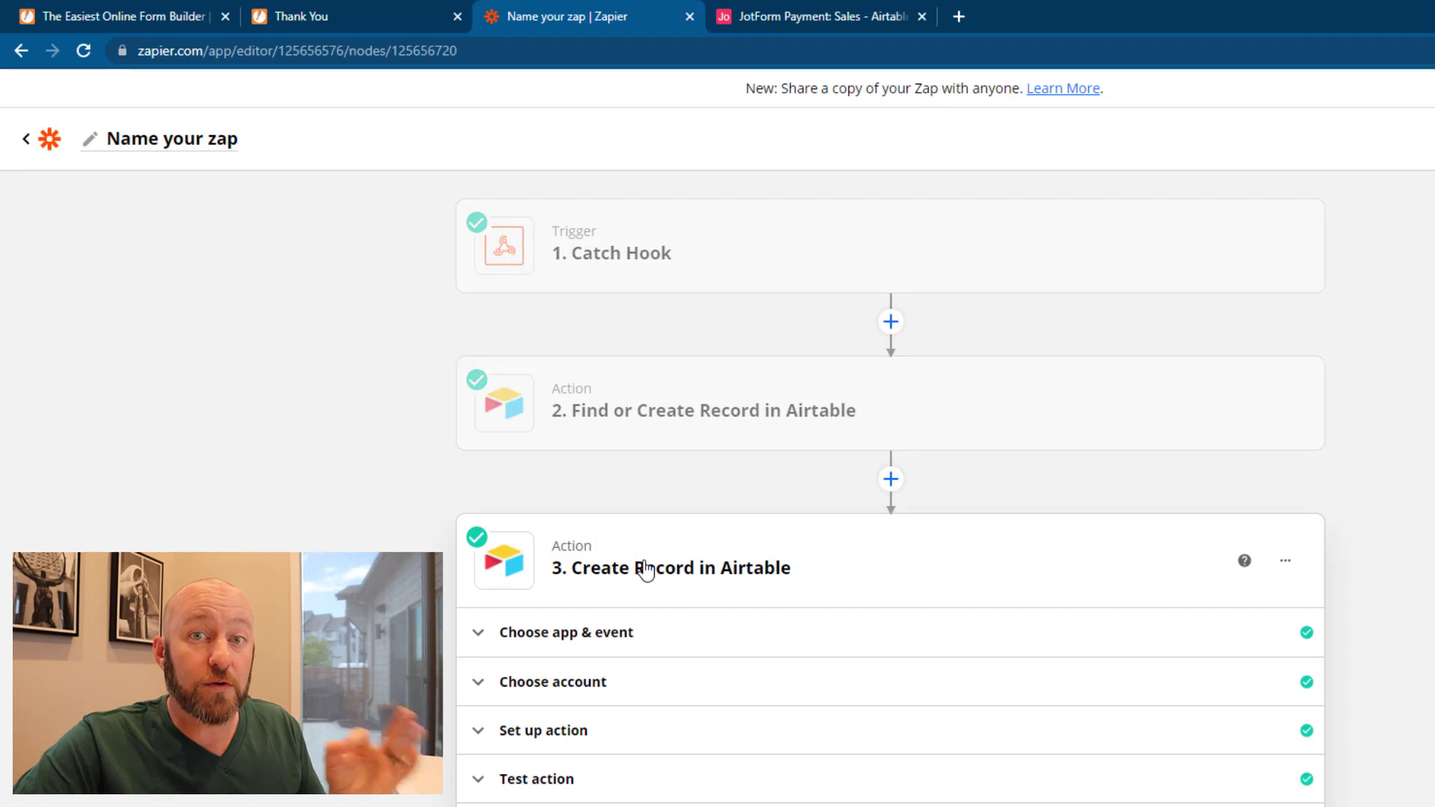
click(792, 12)
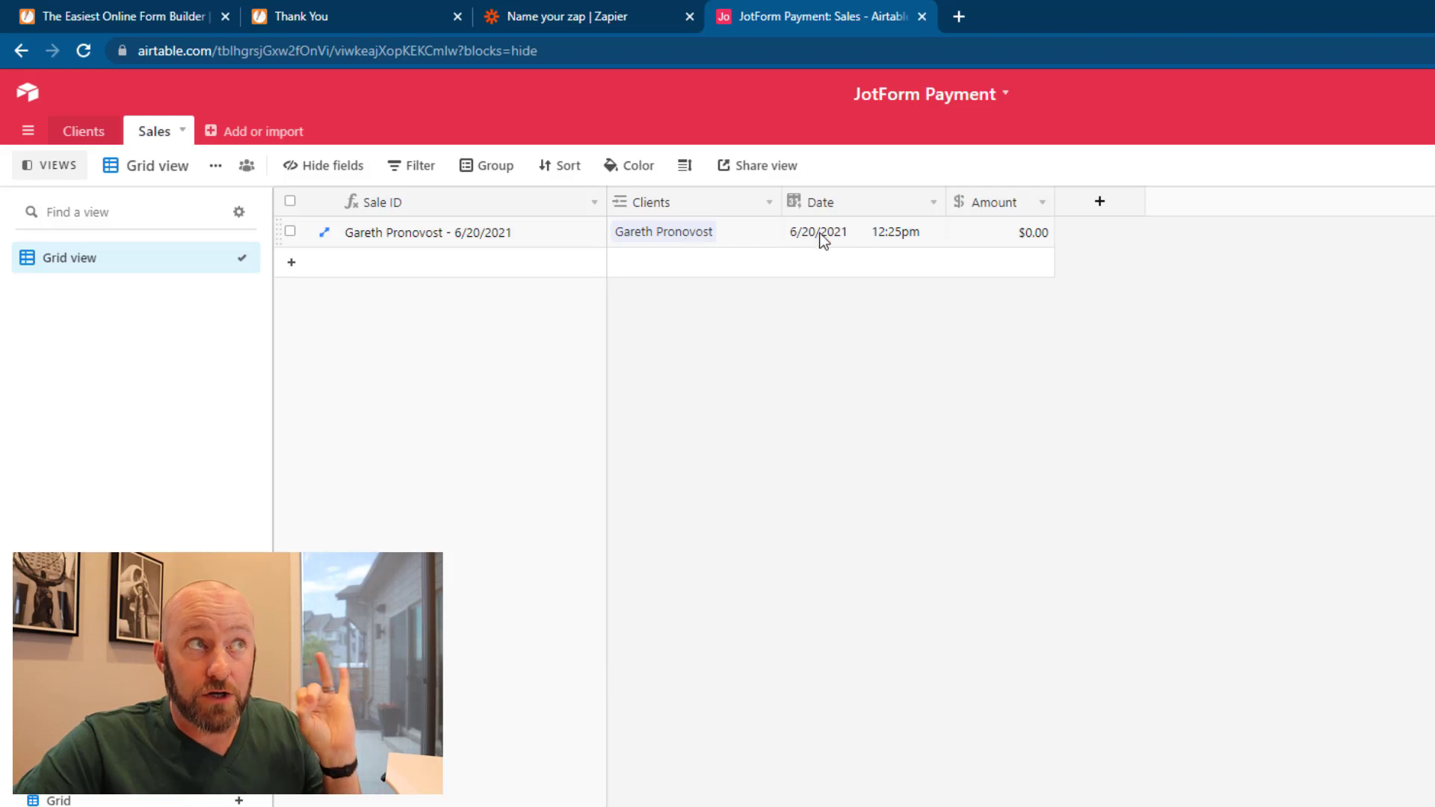
double_click(858, 198)
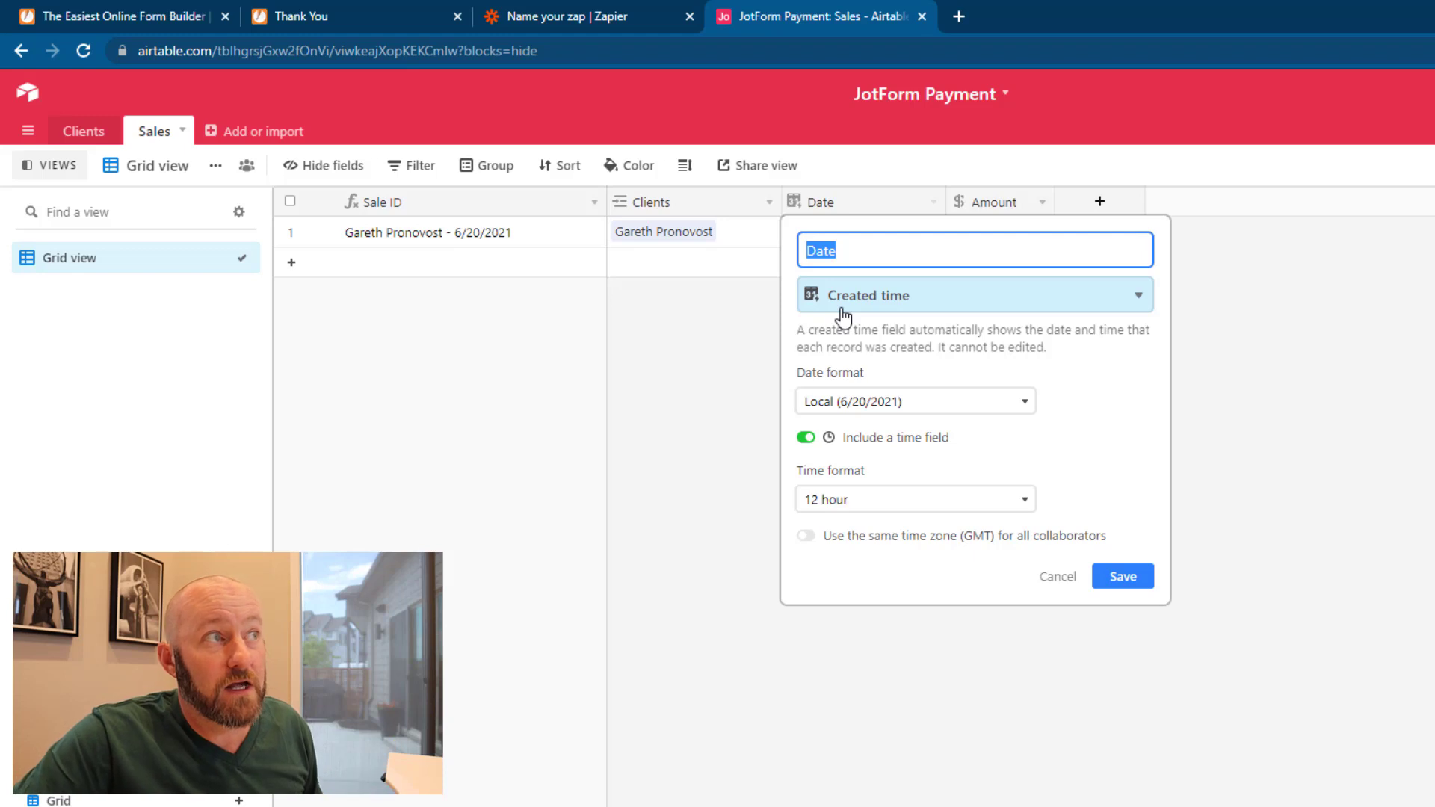
click(667, 396)
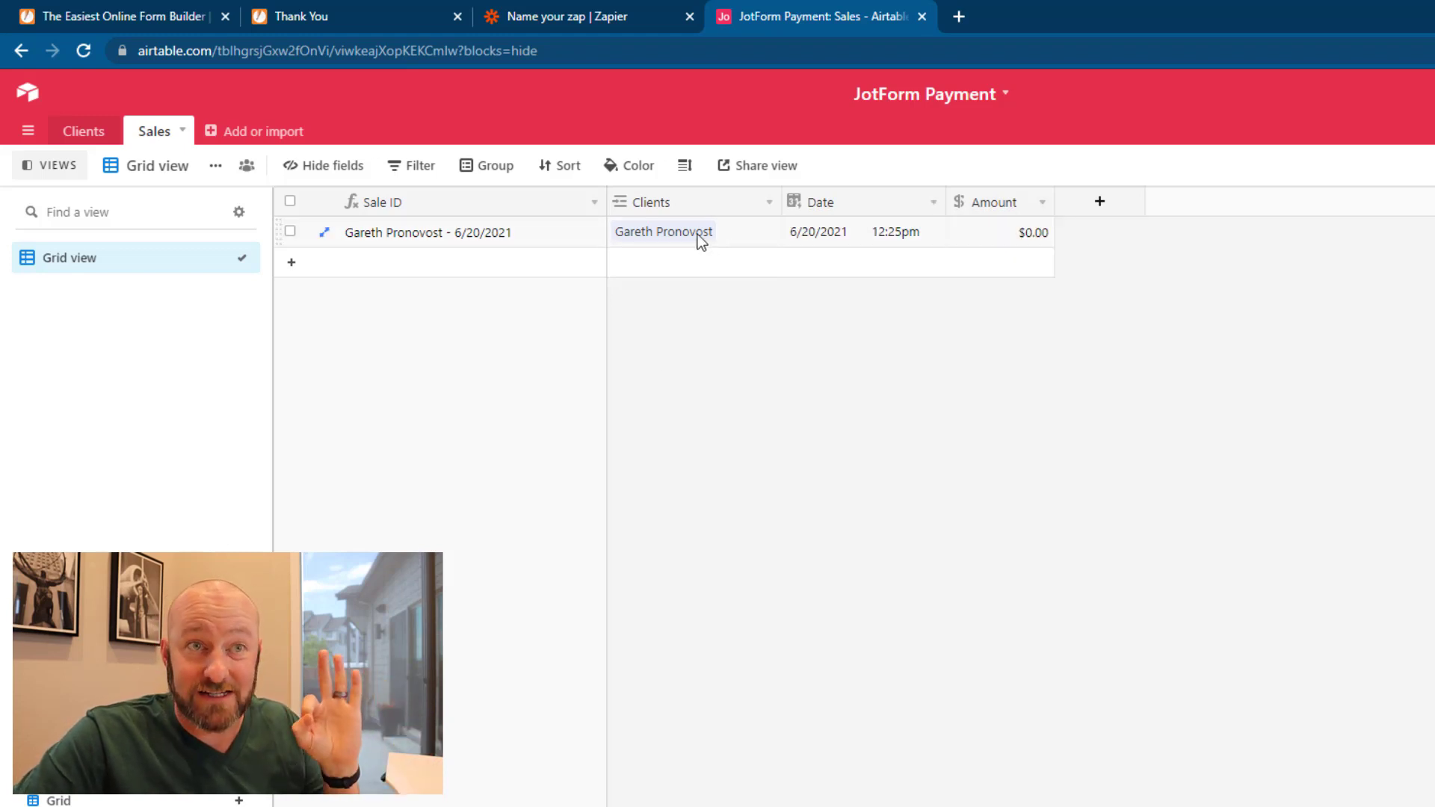
mouse_move(819, 232)
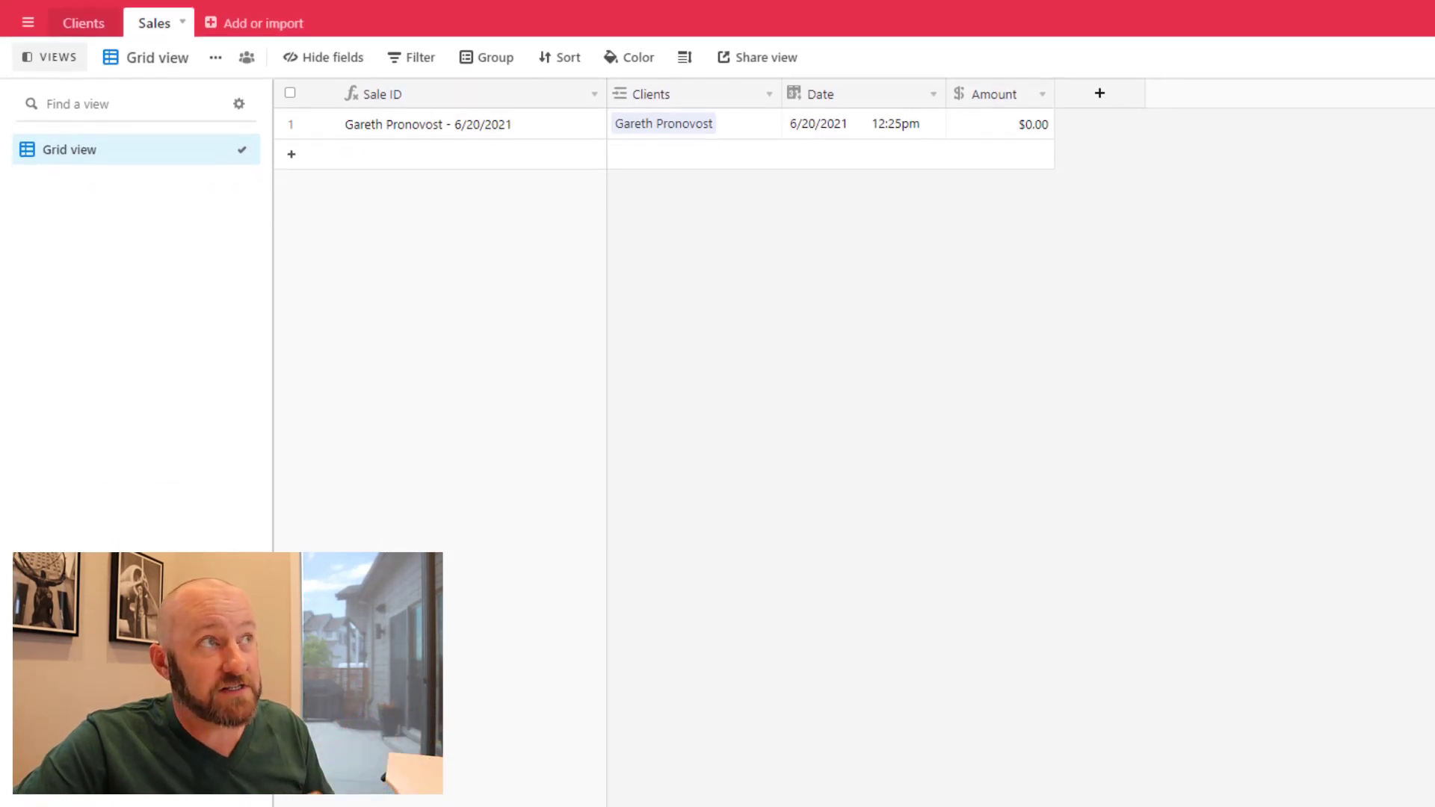
click(576, 16)
- Map the Sales record's Clients field to the ID from step 2
click(558, 460)
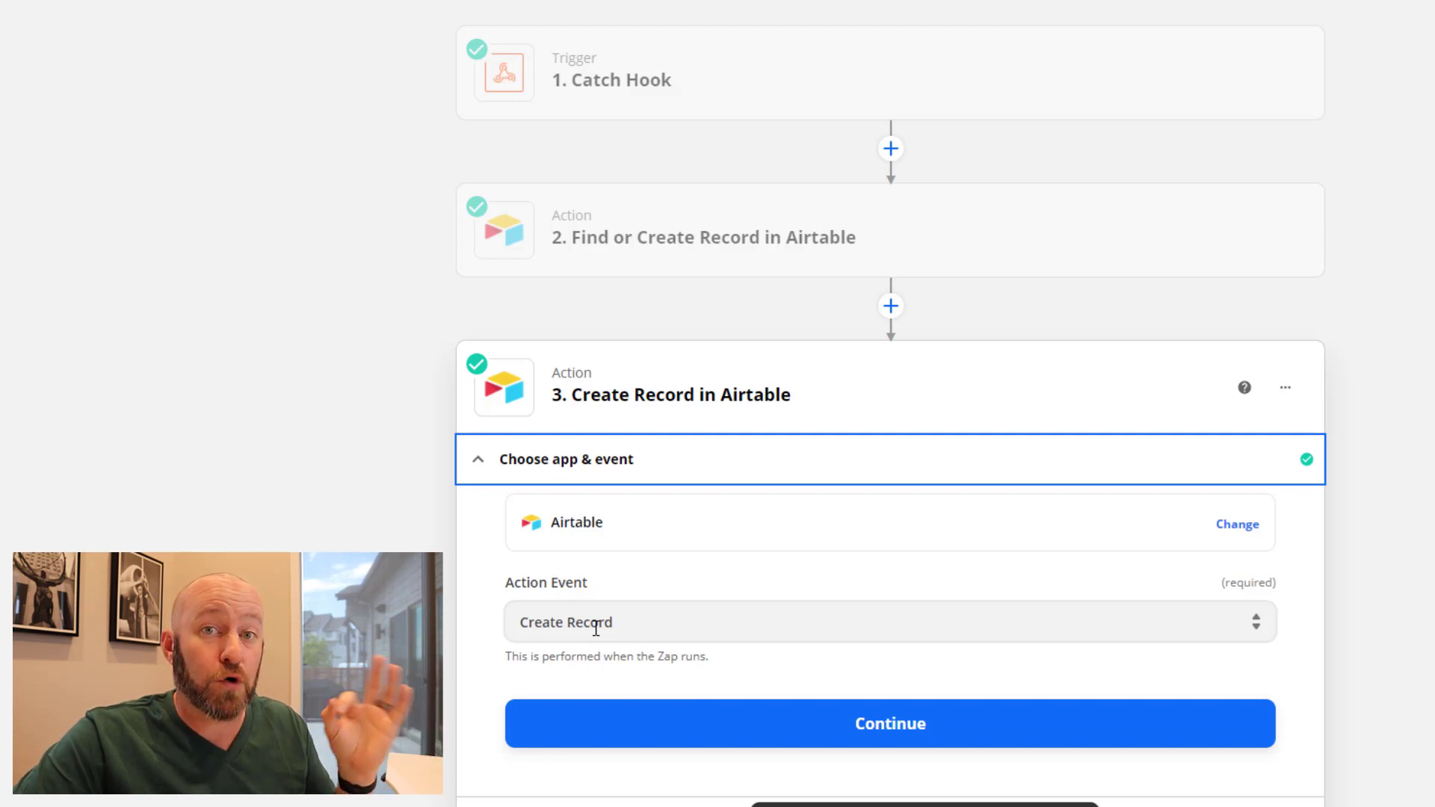
scroll(576, 598, down, 3)
click(577, 676)
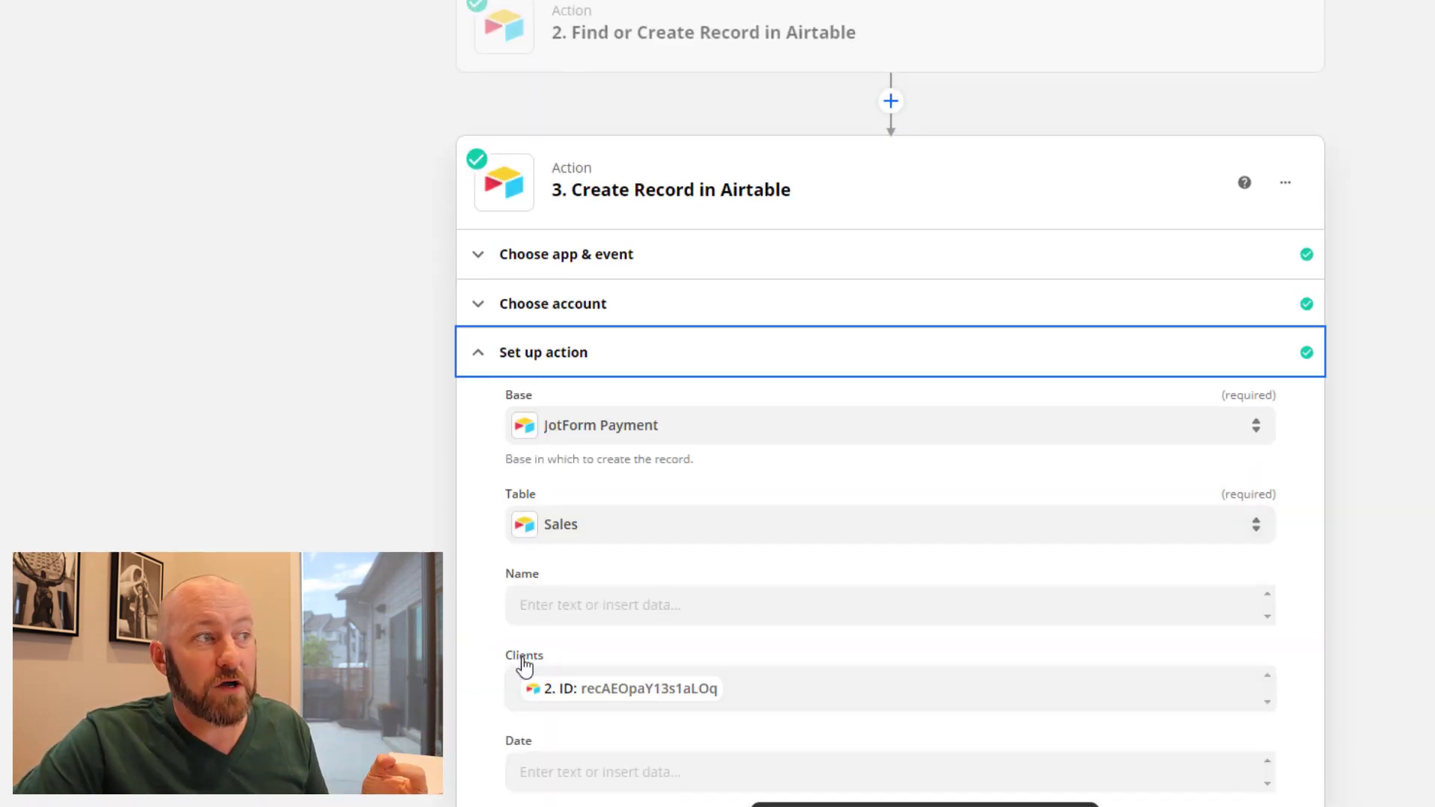
scroll(562, 405, down, 3)
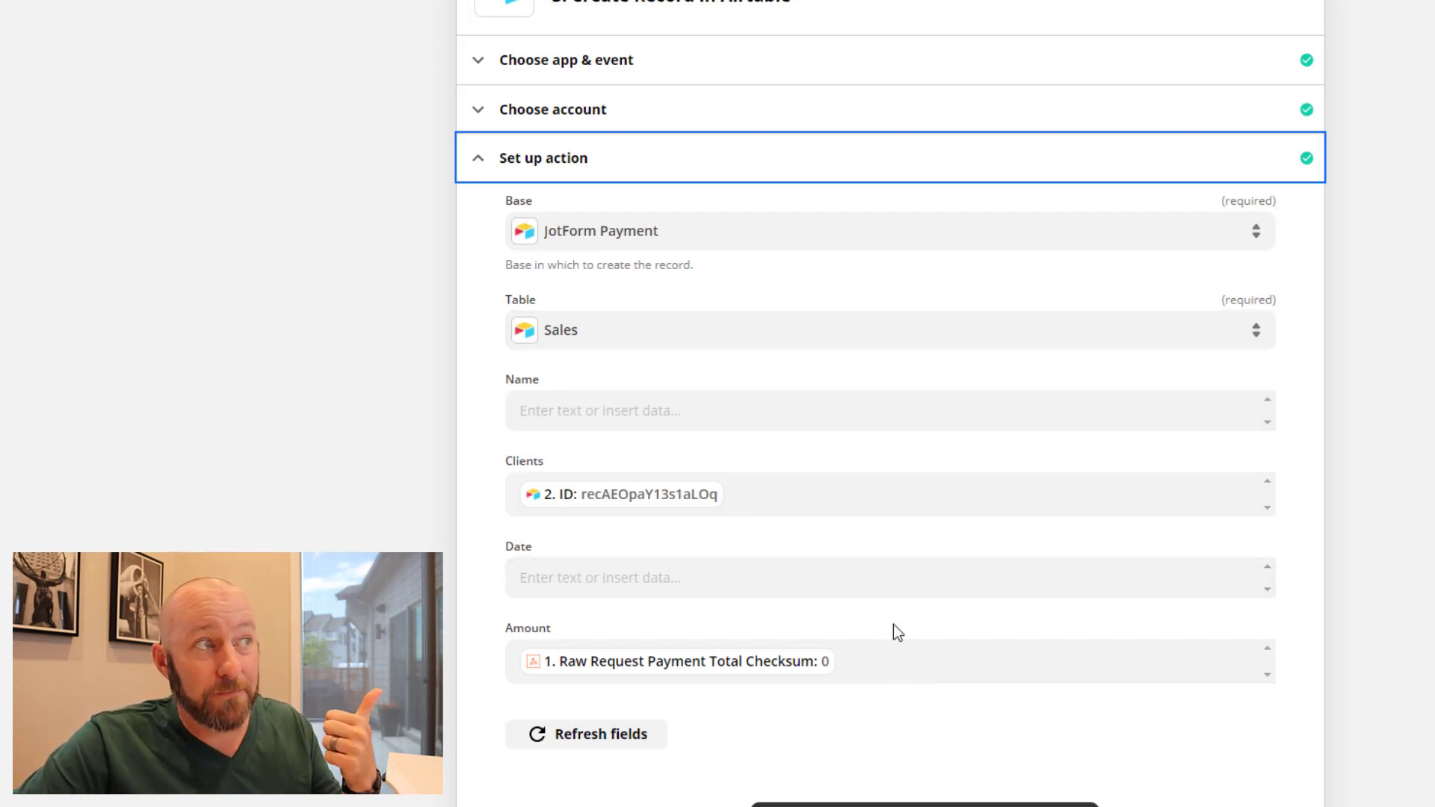
click(779, 491)
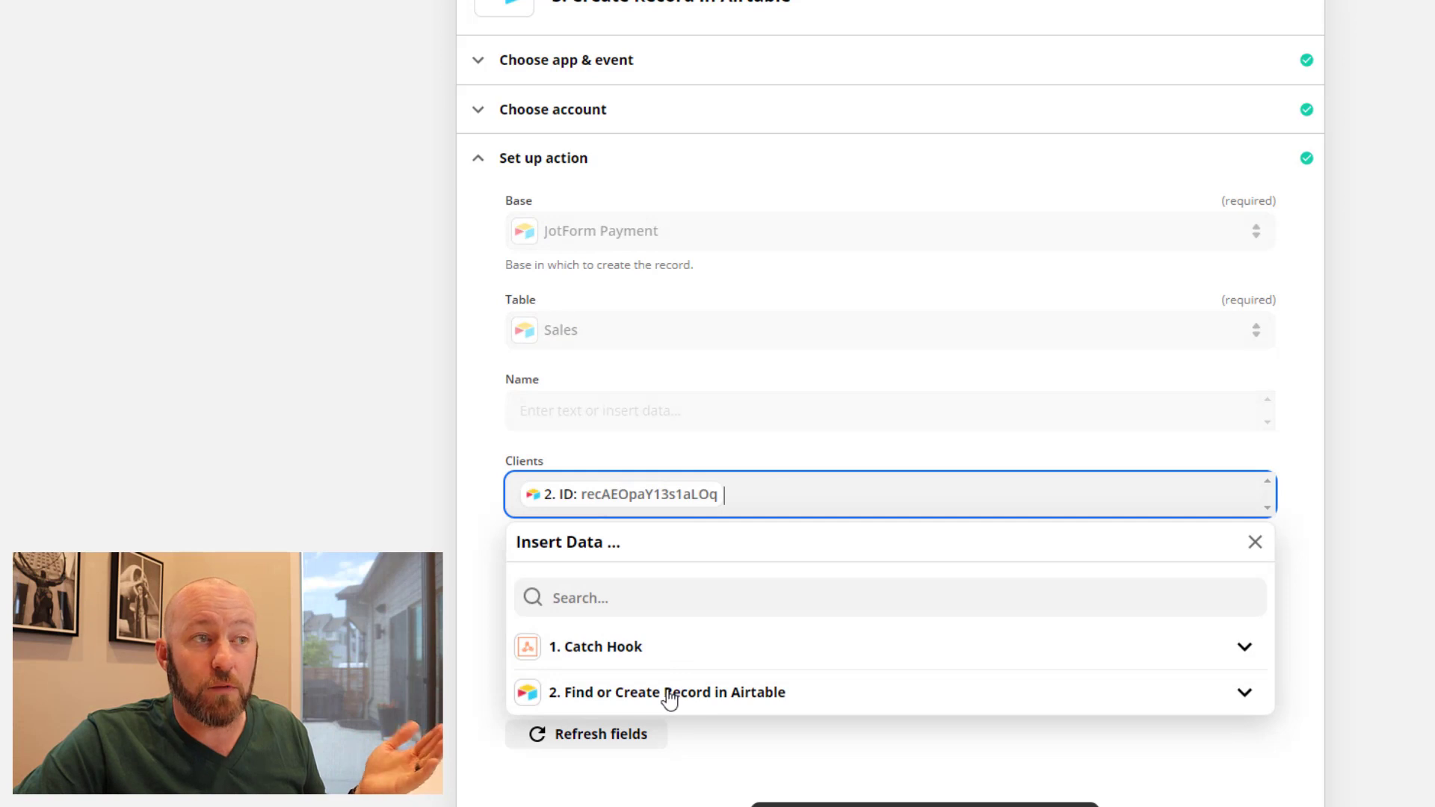
click(666, 694)
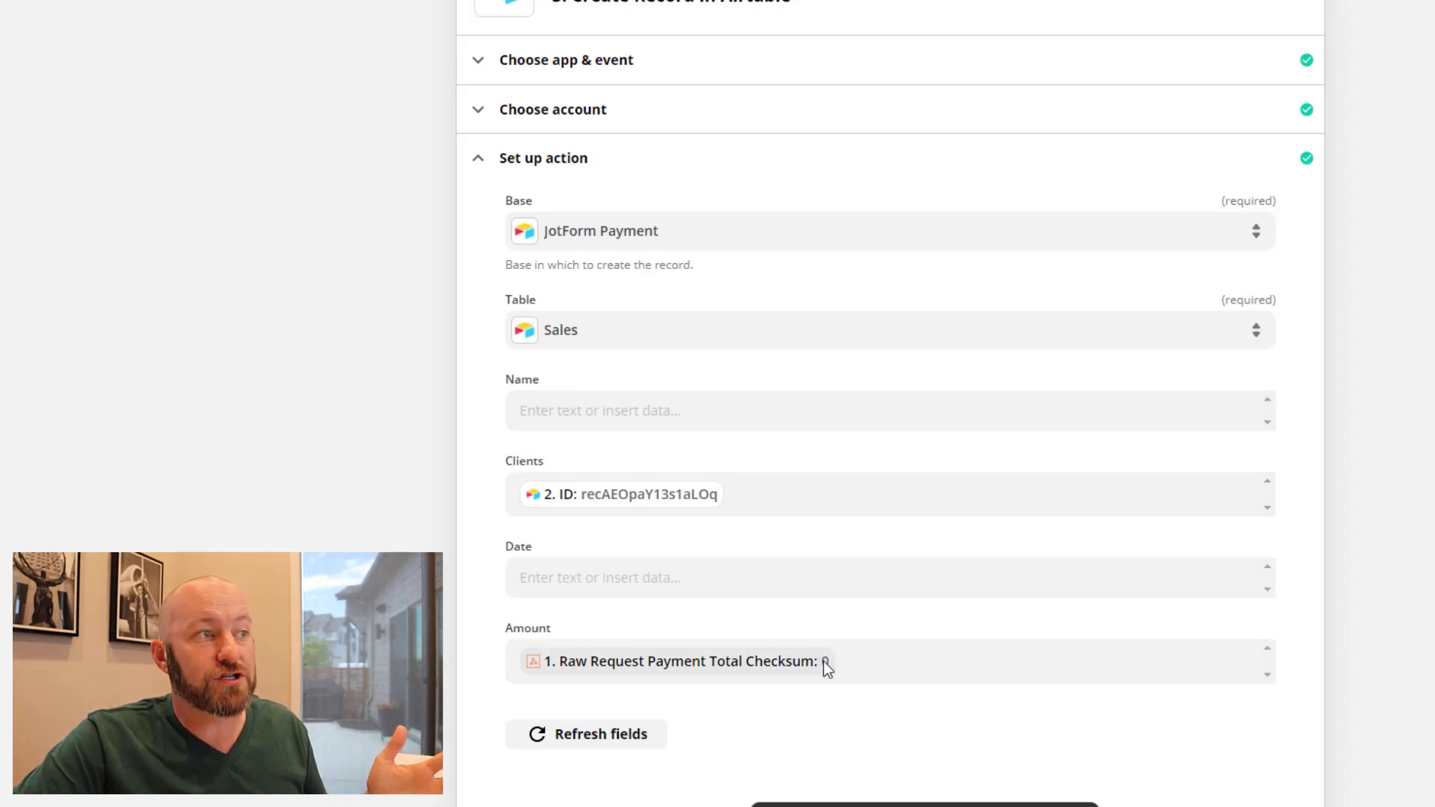
- Map Amount to Catch Hook's Raw Request Payment Total Checksum
click(860, 658)
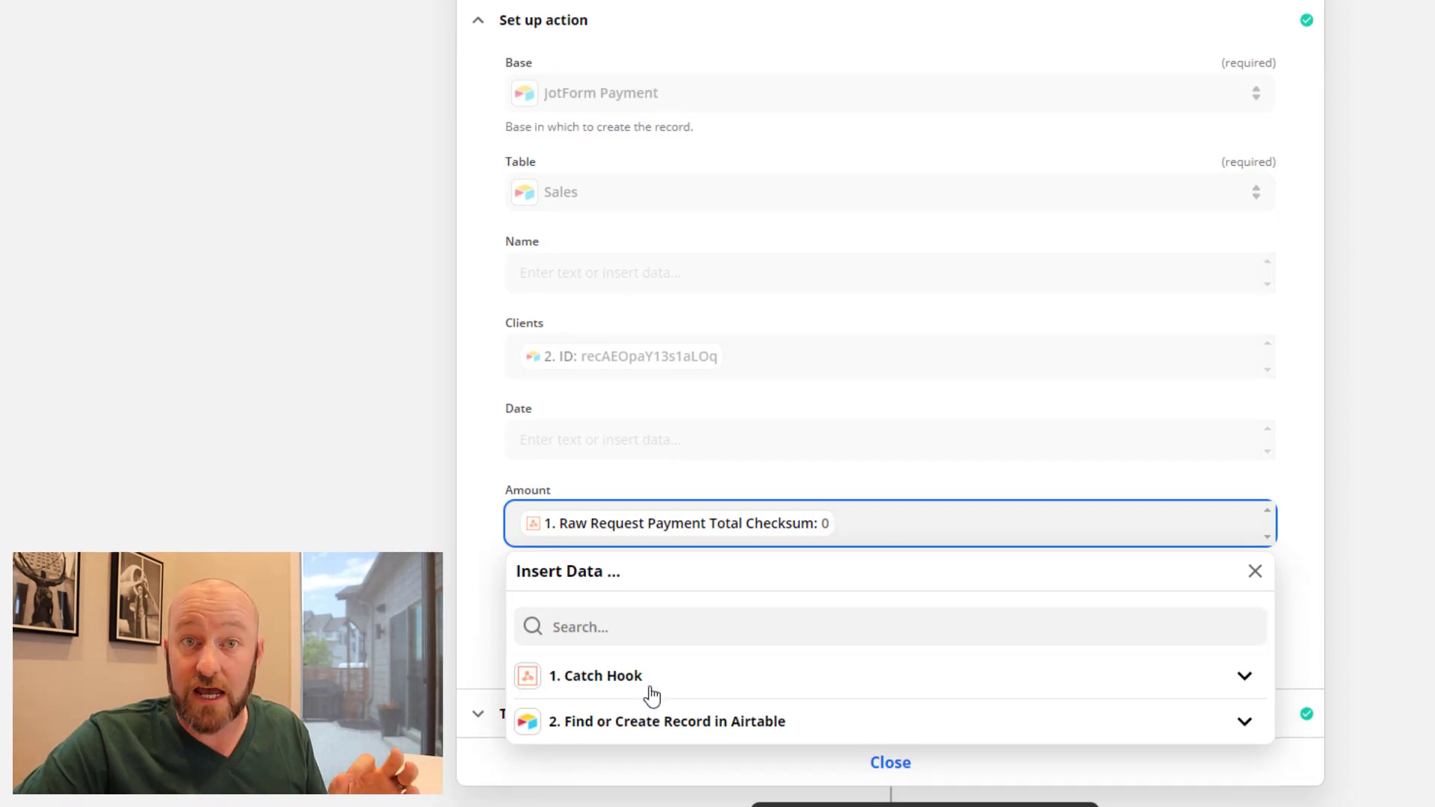
click(650, 688)
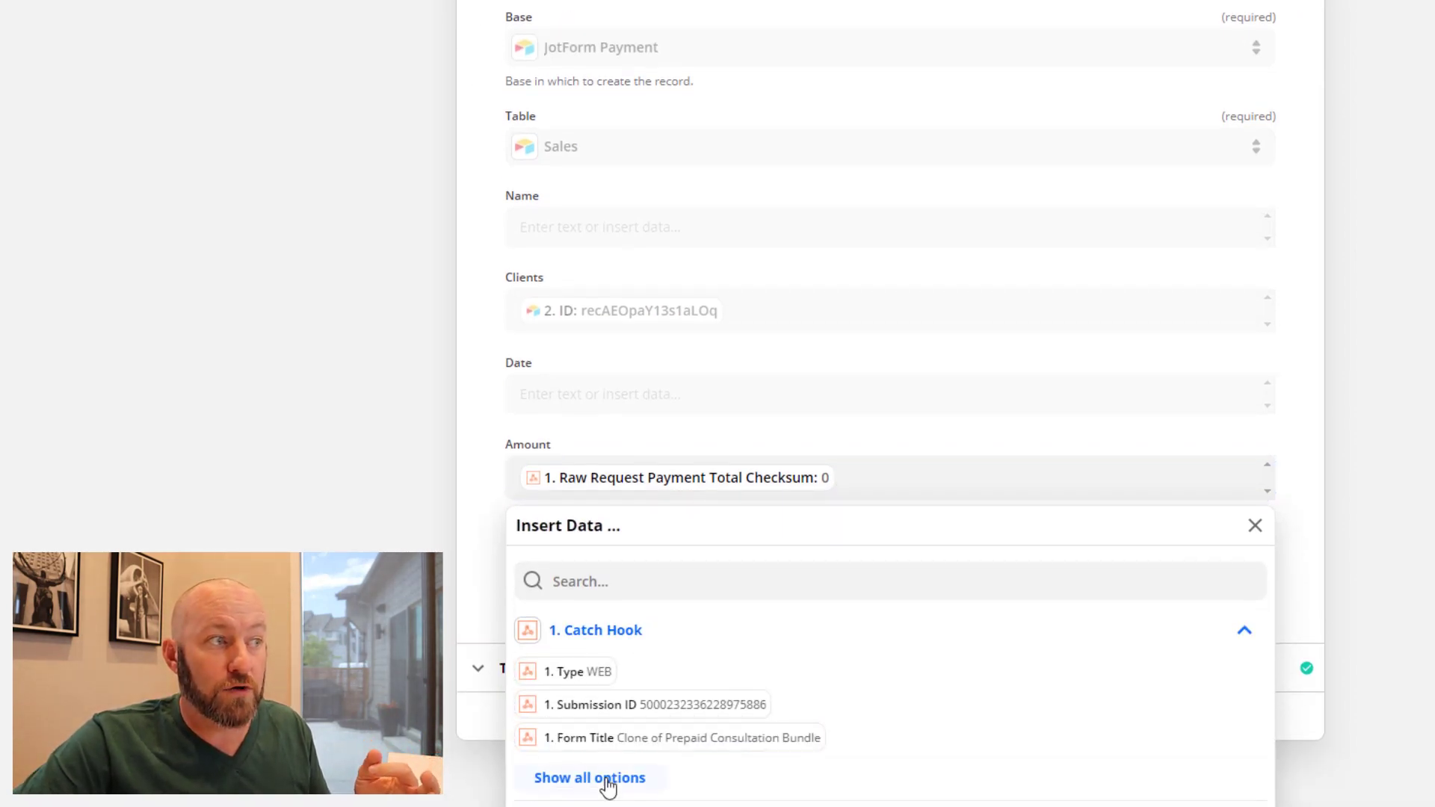
click(565, 782)
scroll(1021, 707, down, 5)
click(708, 799)
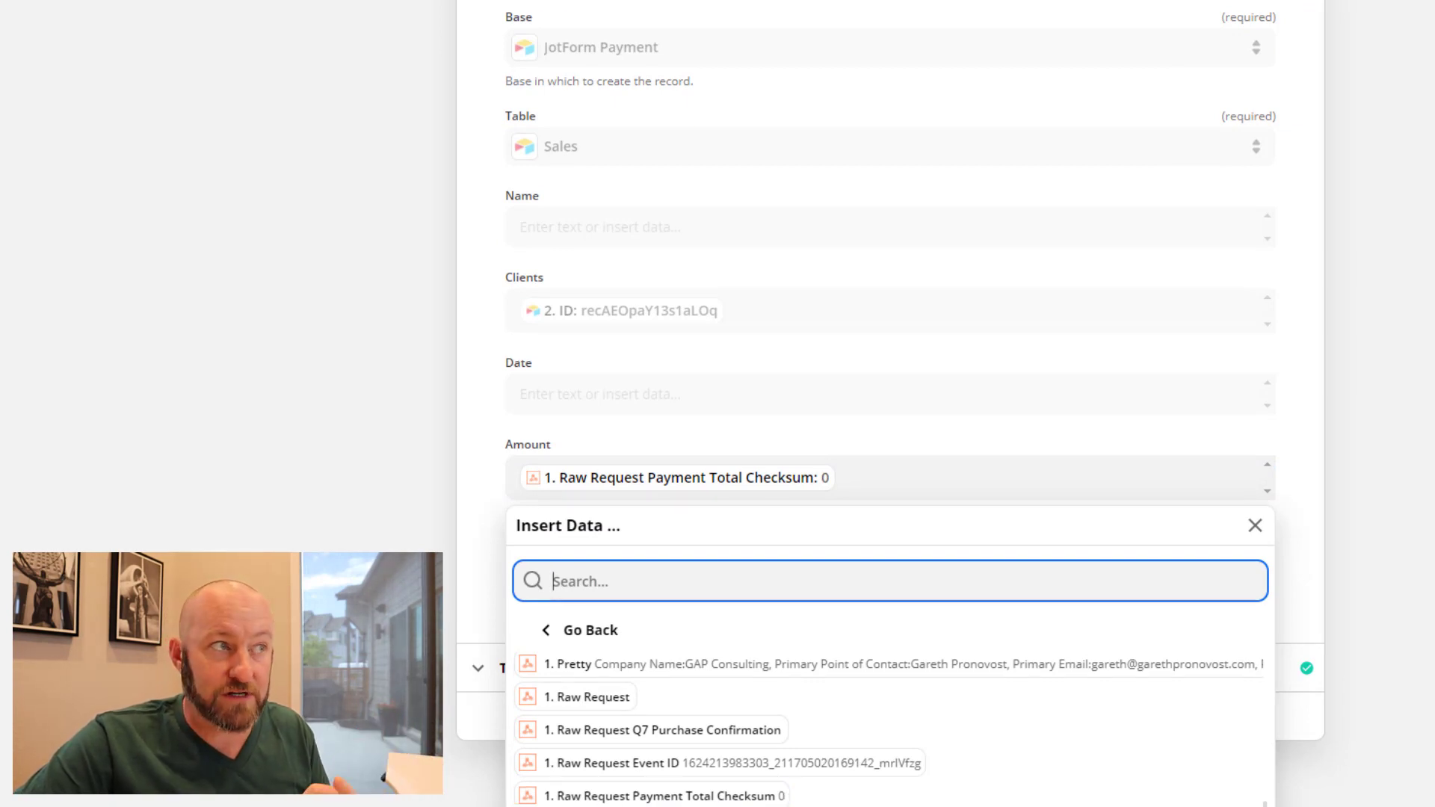
key(Escape)
- Retest Create Record, check the new Sales row's date and amount, then return to Thank You page
click(629, 719)
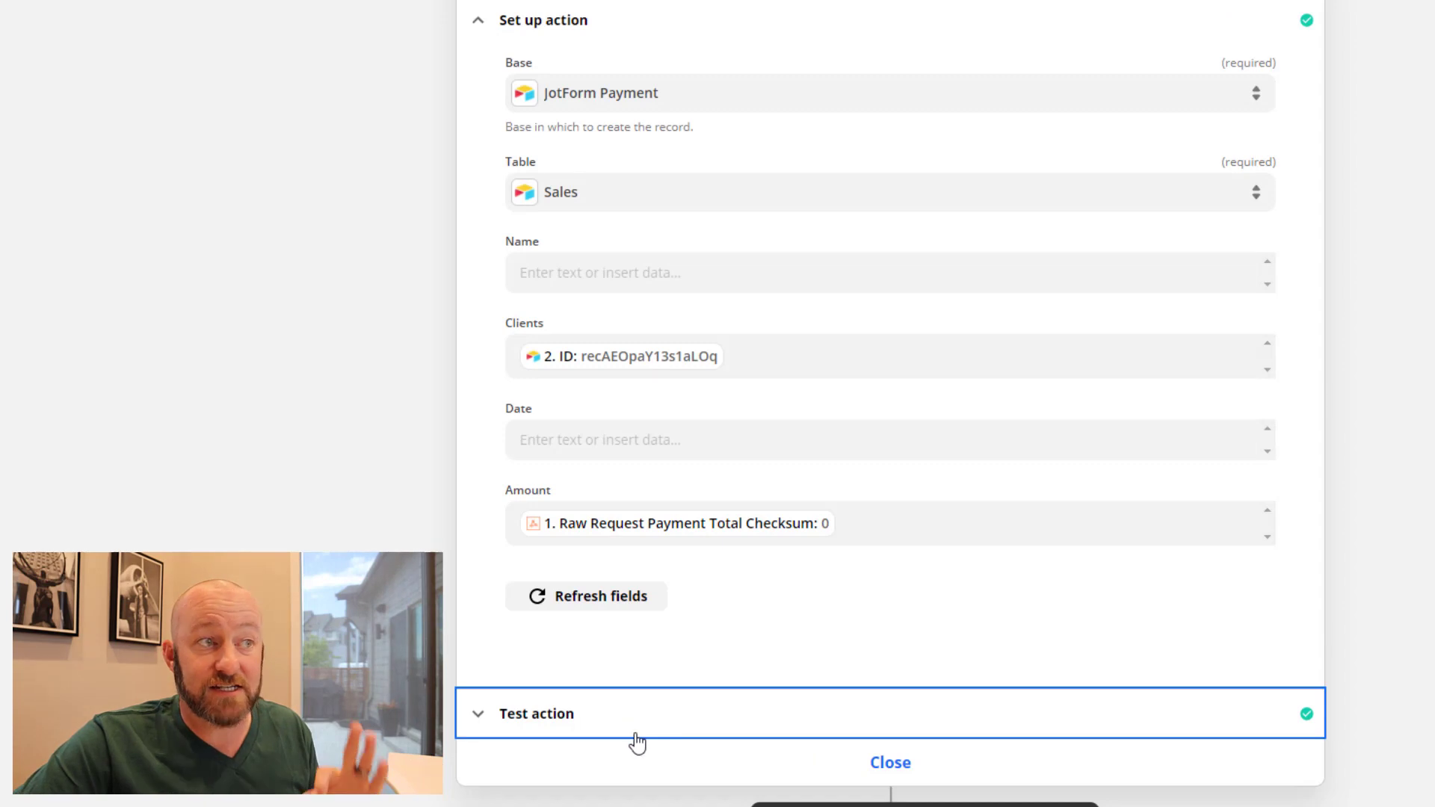
click(703, 652)
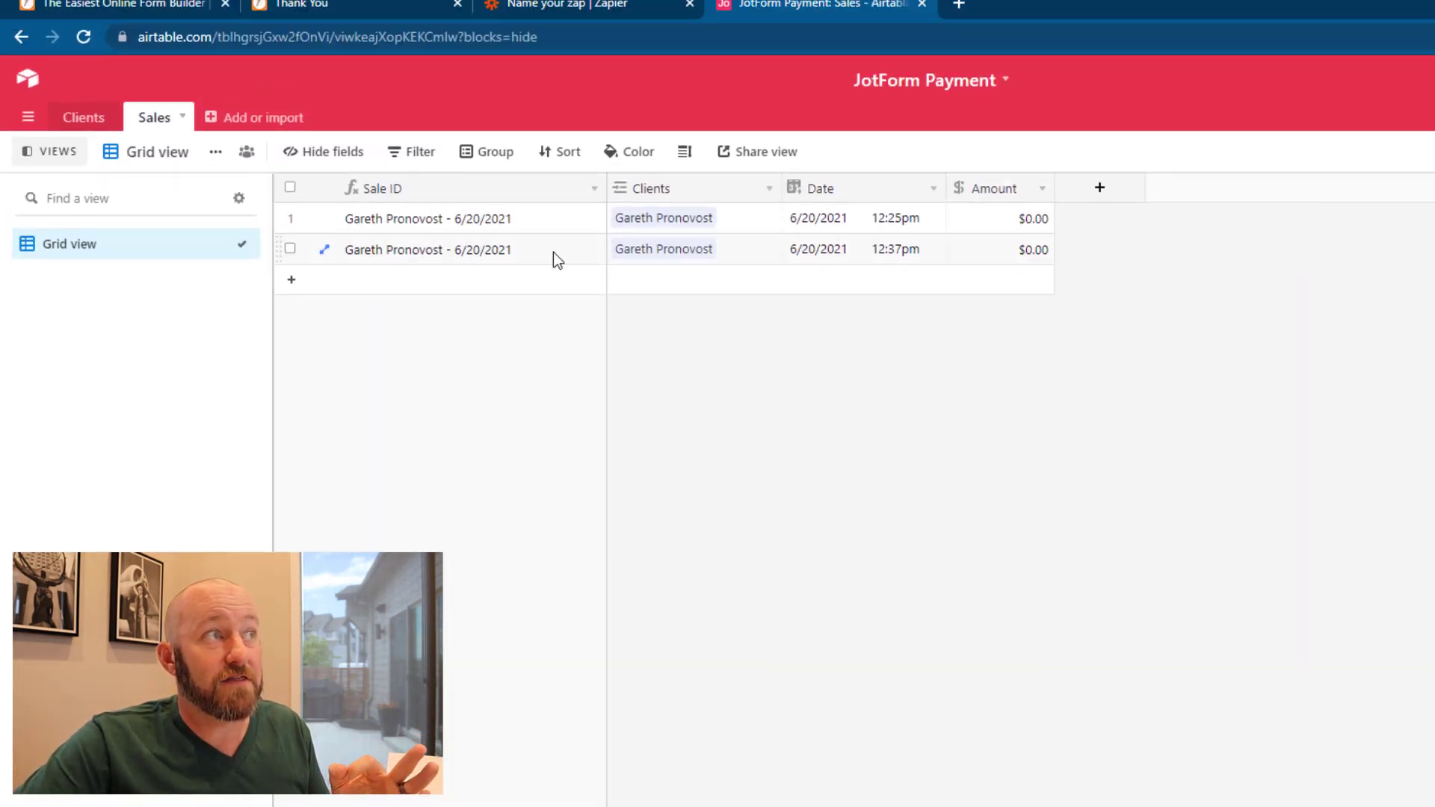
click(553, 256)
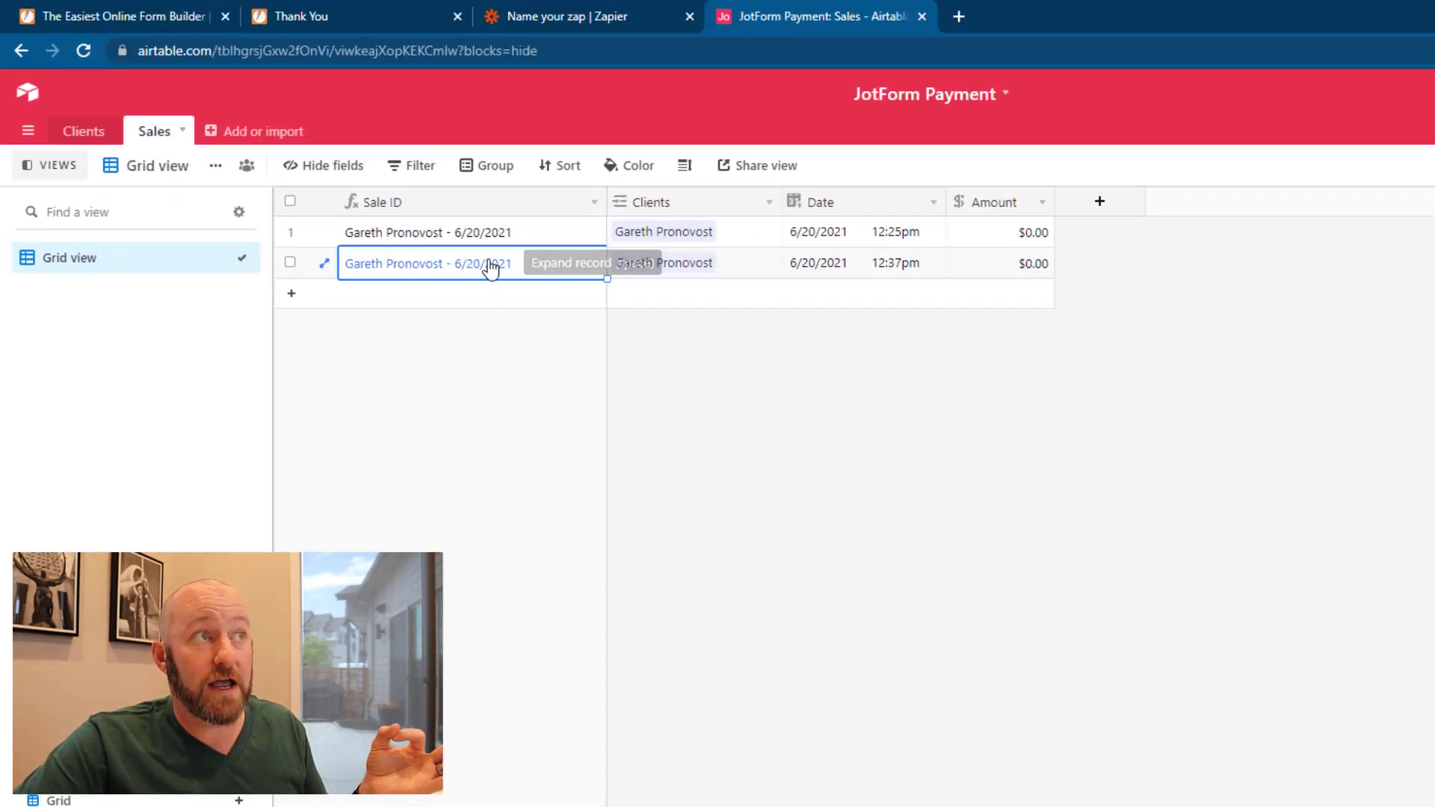
click(869, 277)
click(1029, 267)
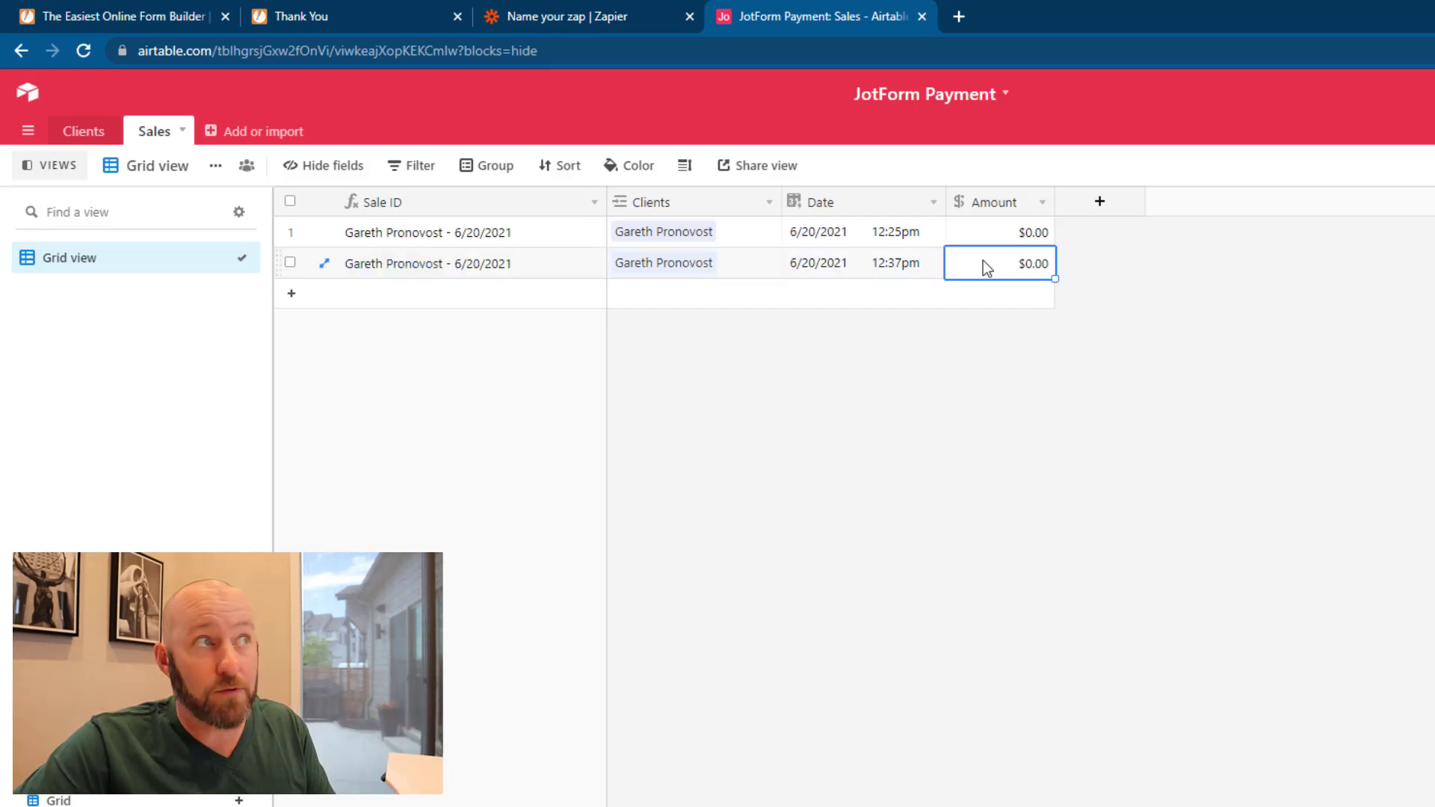
click(629, 17)
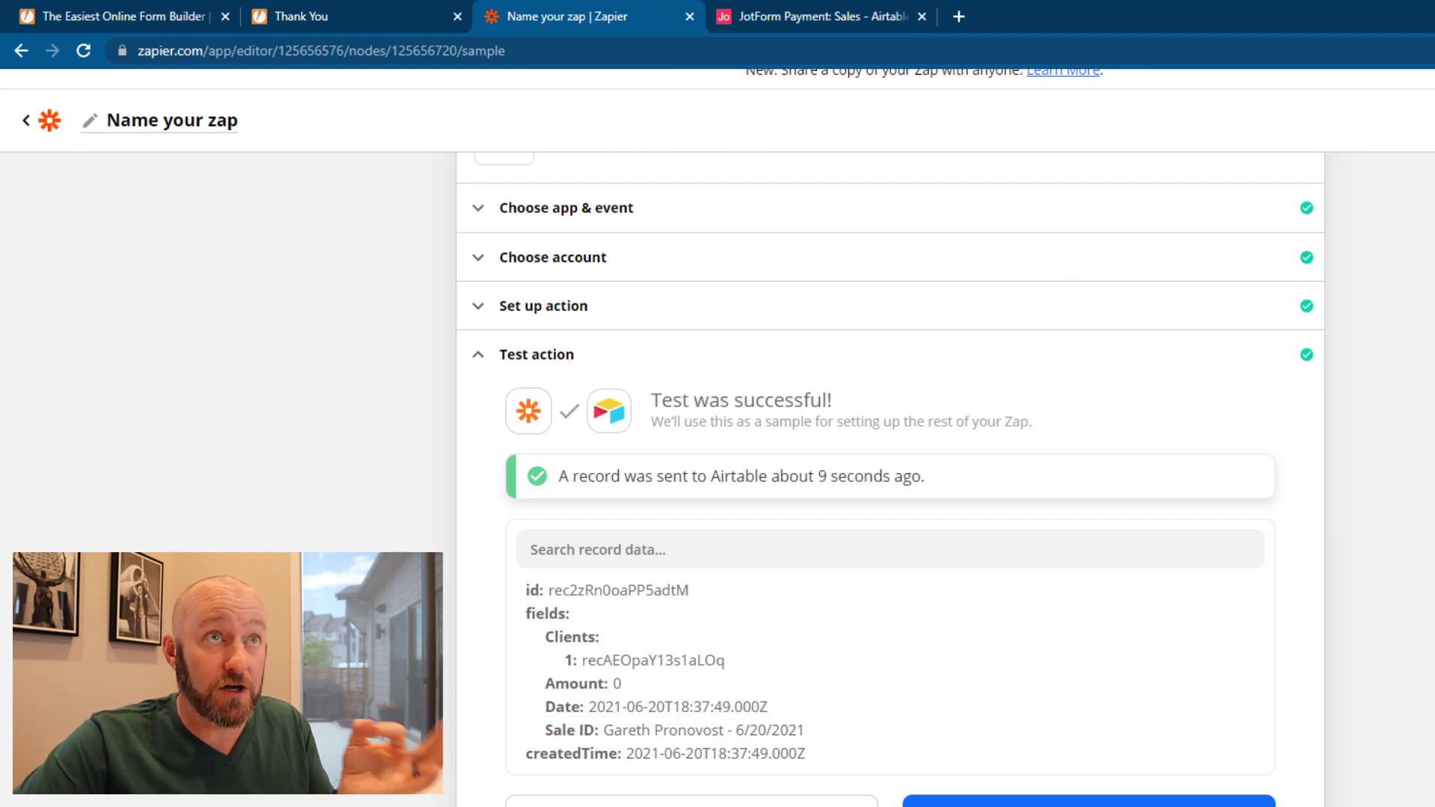
click(353, 6)
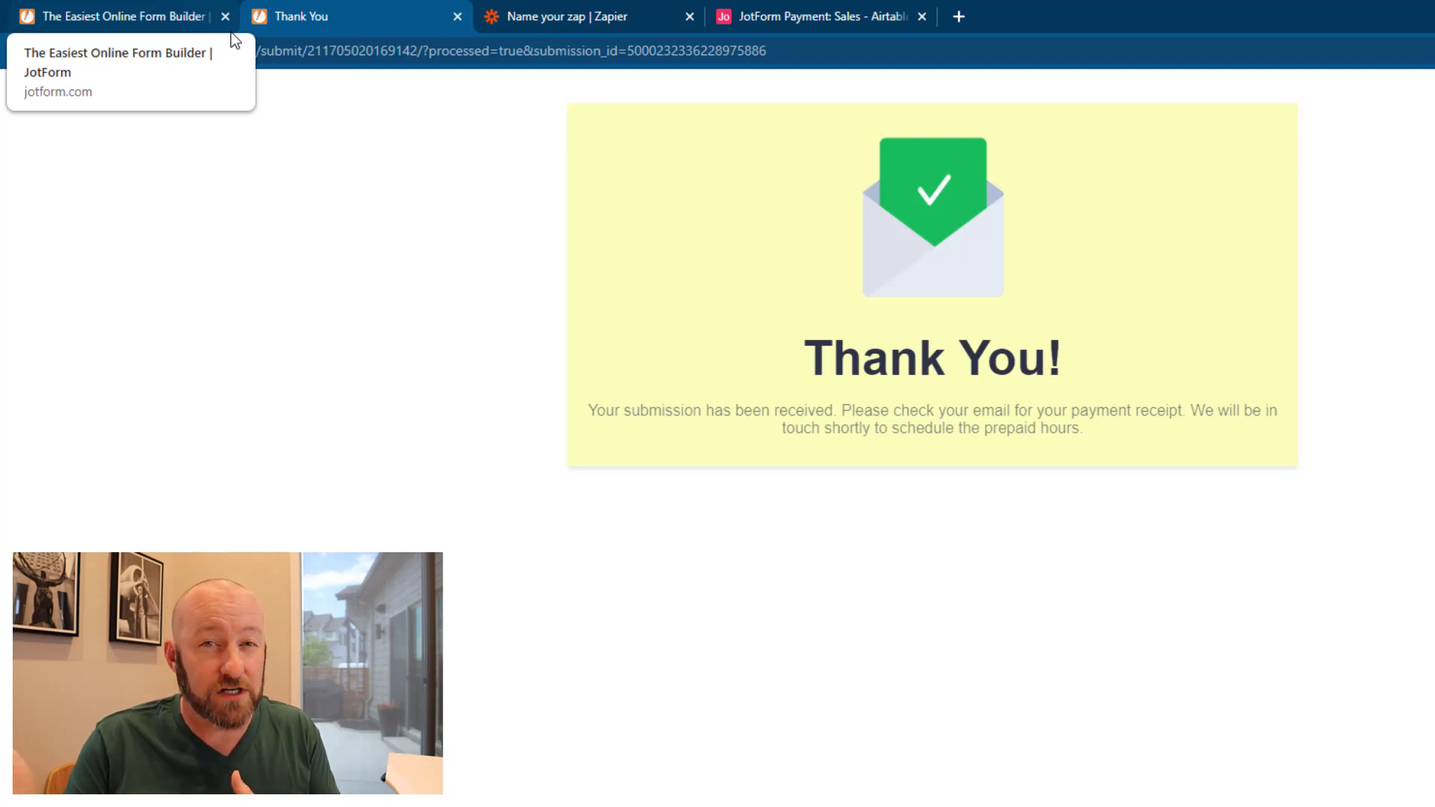
- Open the published form and enter company Disney Co with the contact's name and email
click(187, 19)
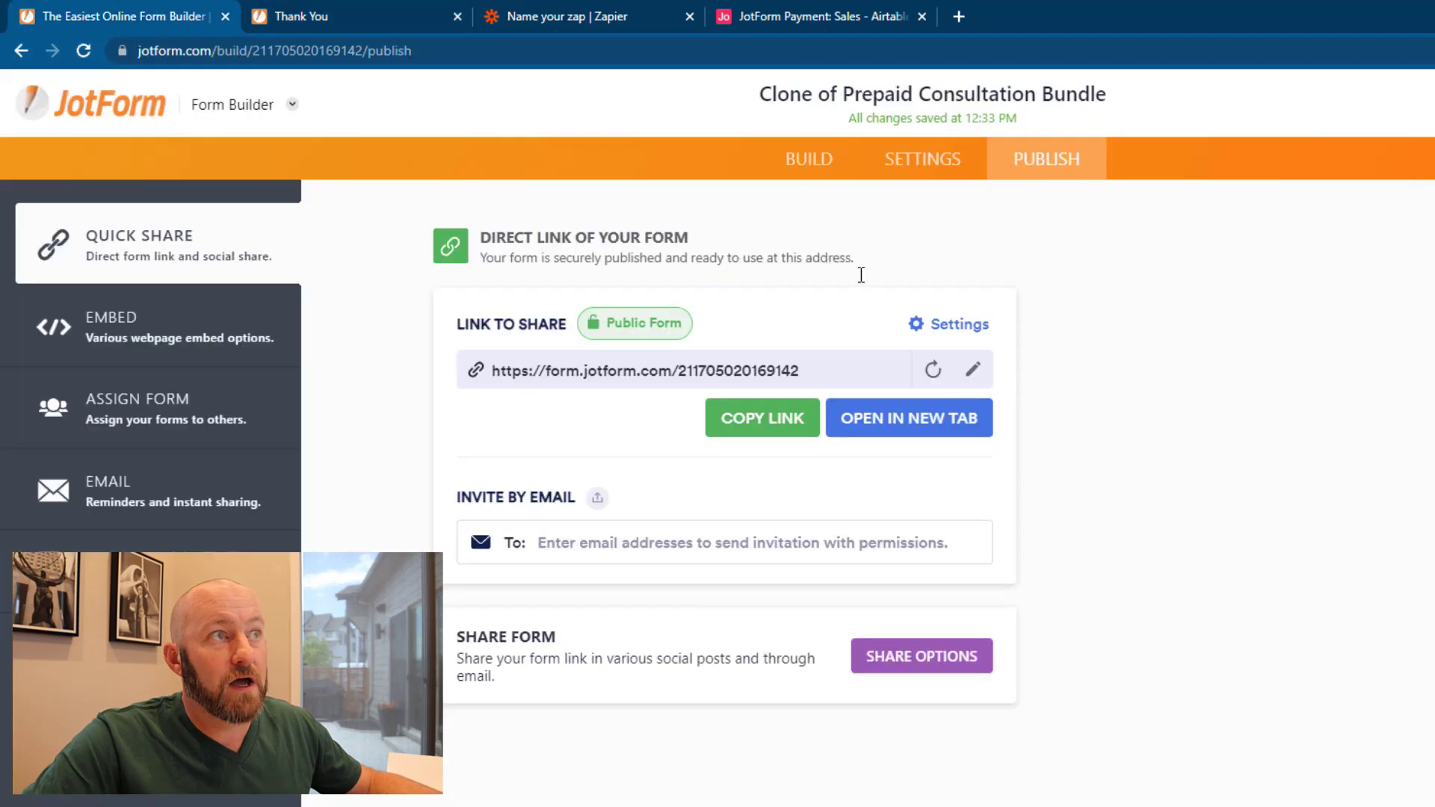
click(836, 433)
click(757, 468)
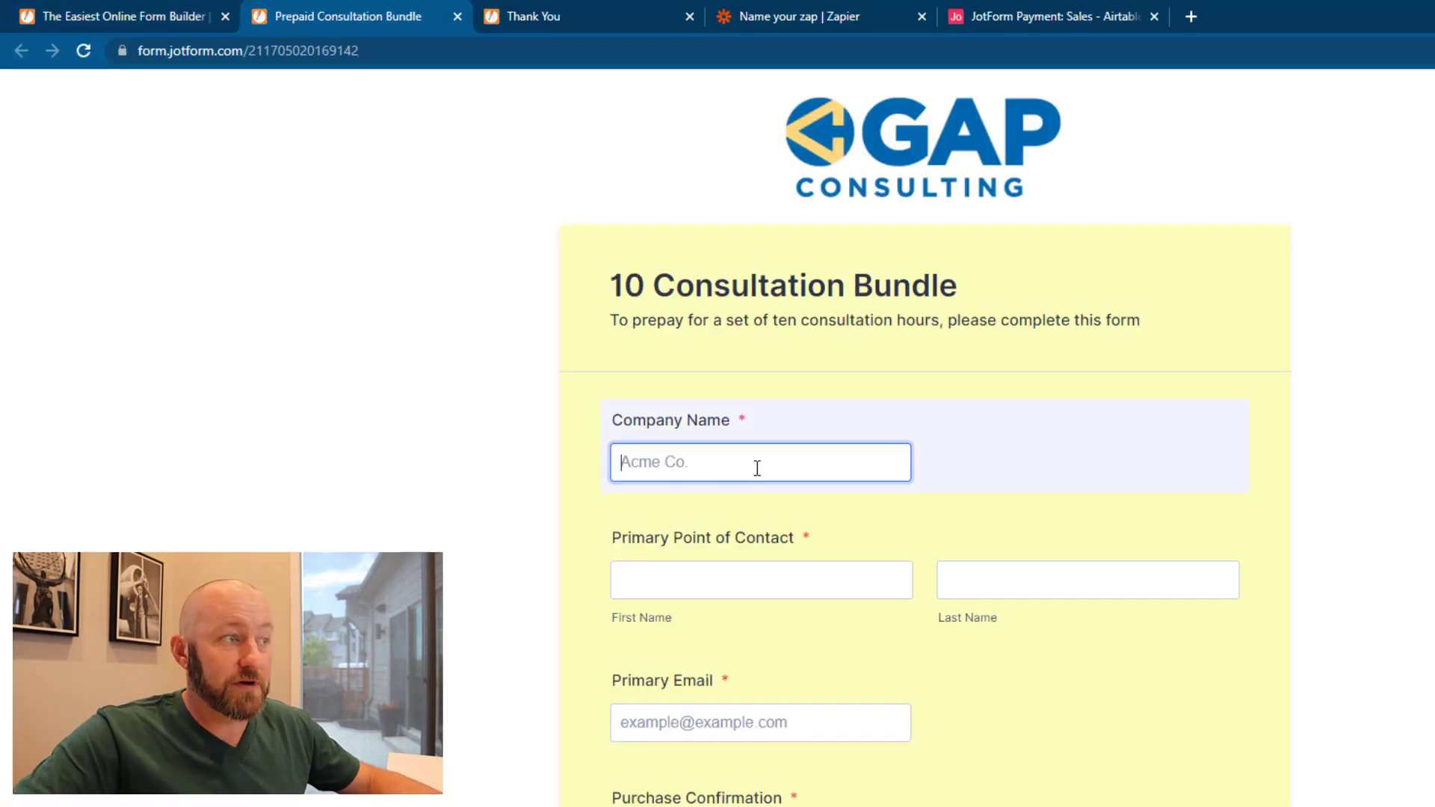
text(Disney Co	Walt	Disney	walt@example.com)
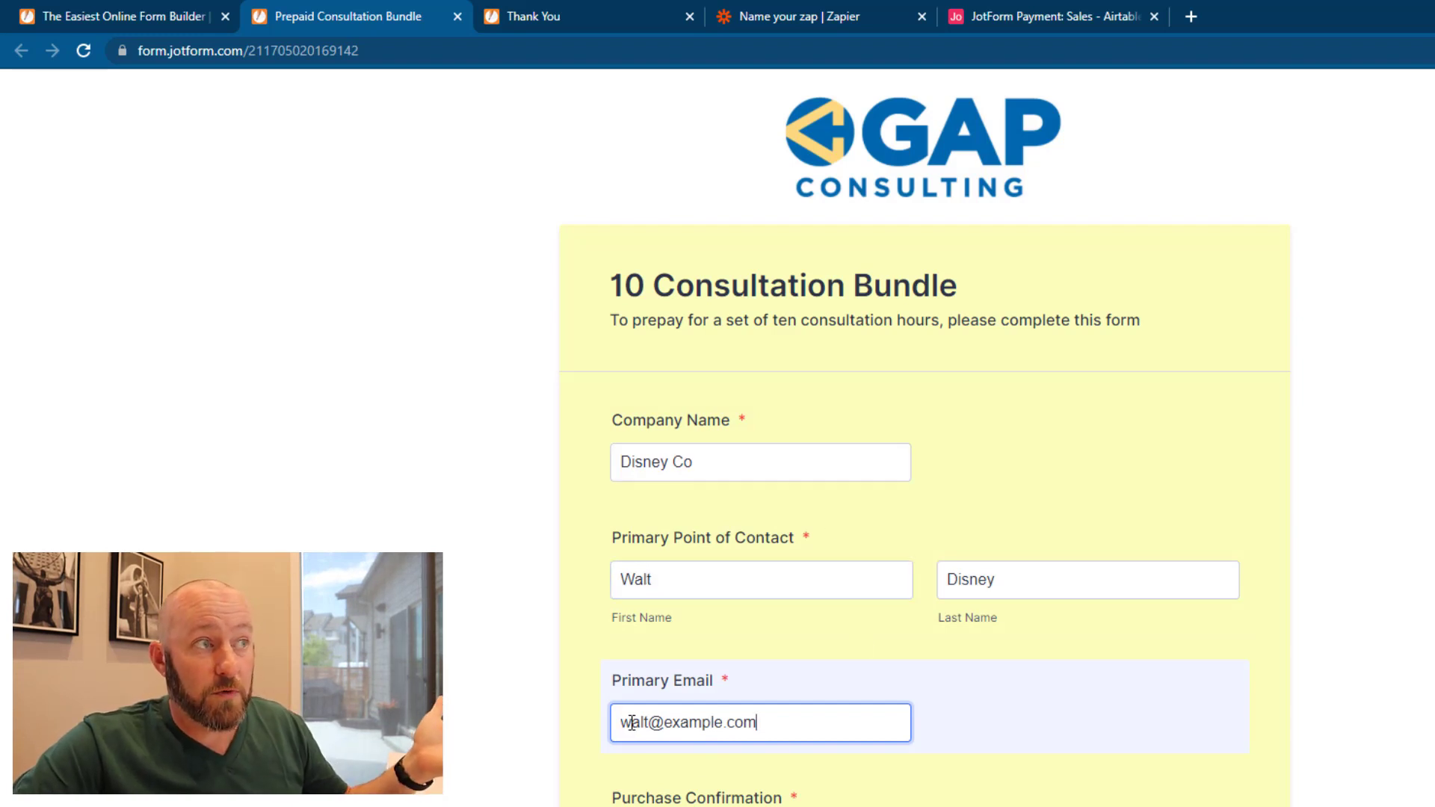
scroll(789, 730, down, 3)
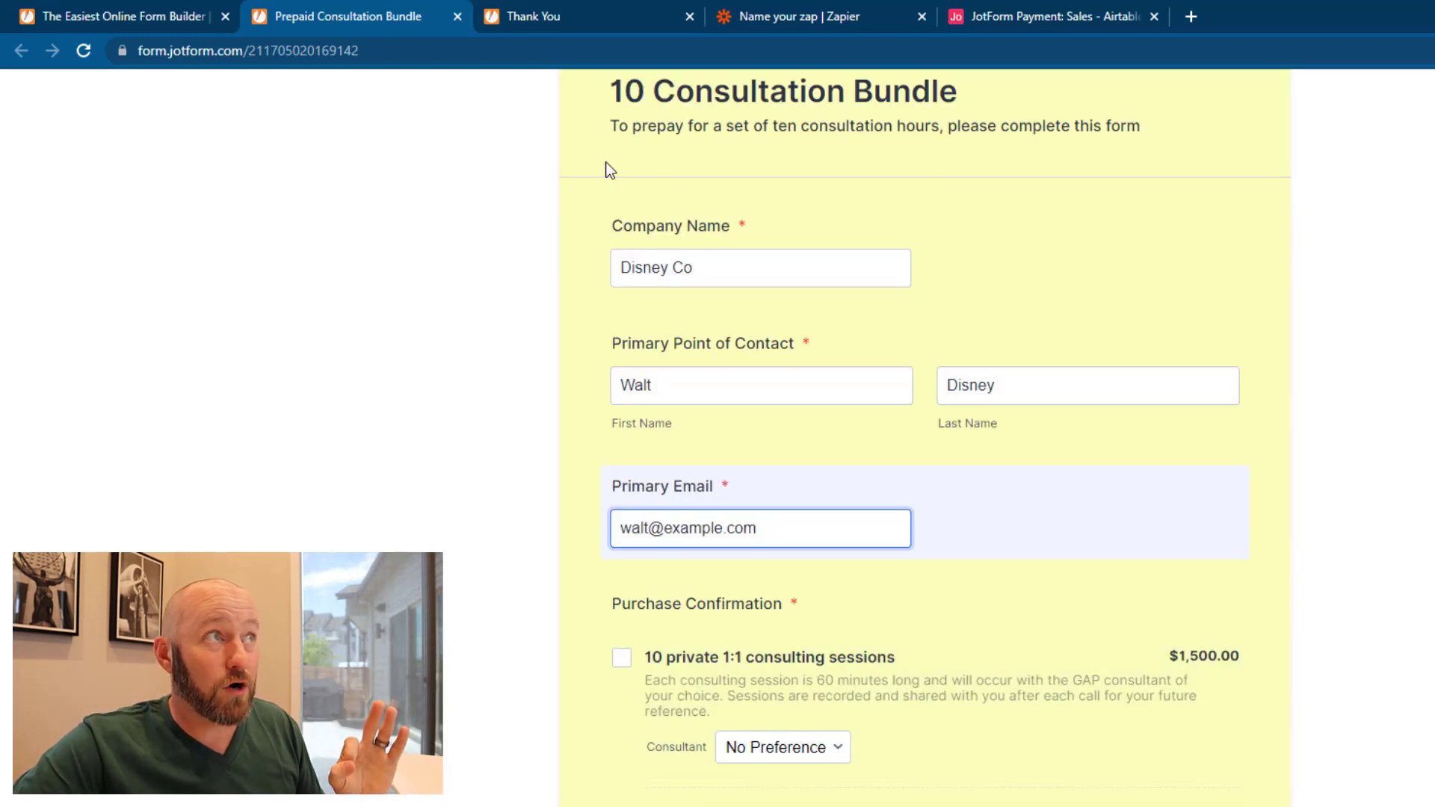
- Check the Airtable Clients table, then select the free Test item on the form
click(1054, 16)
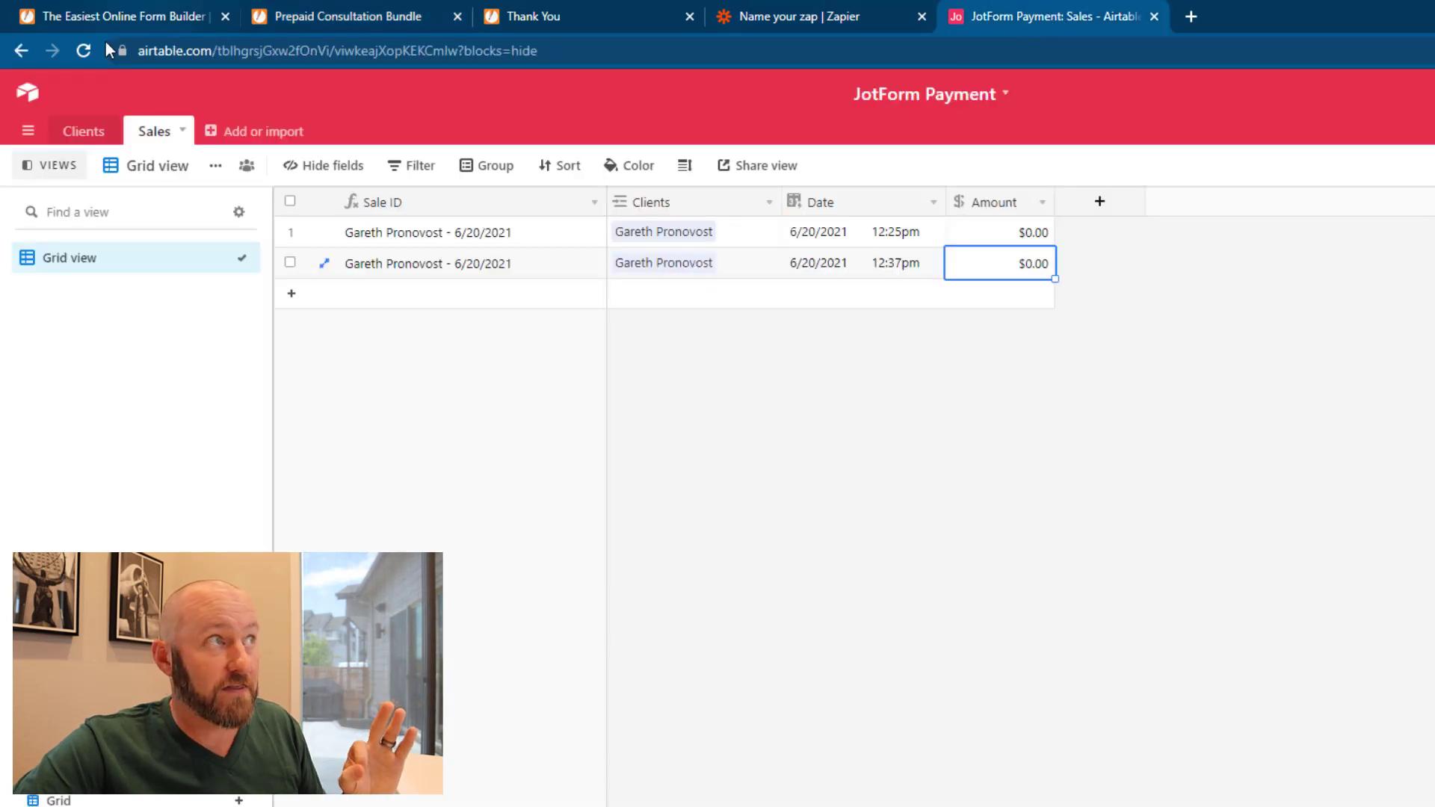
click(84, 132)
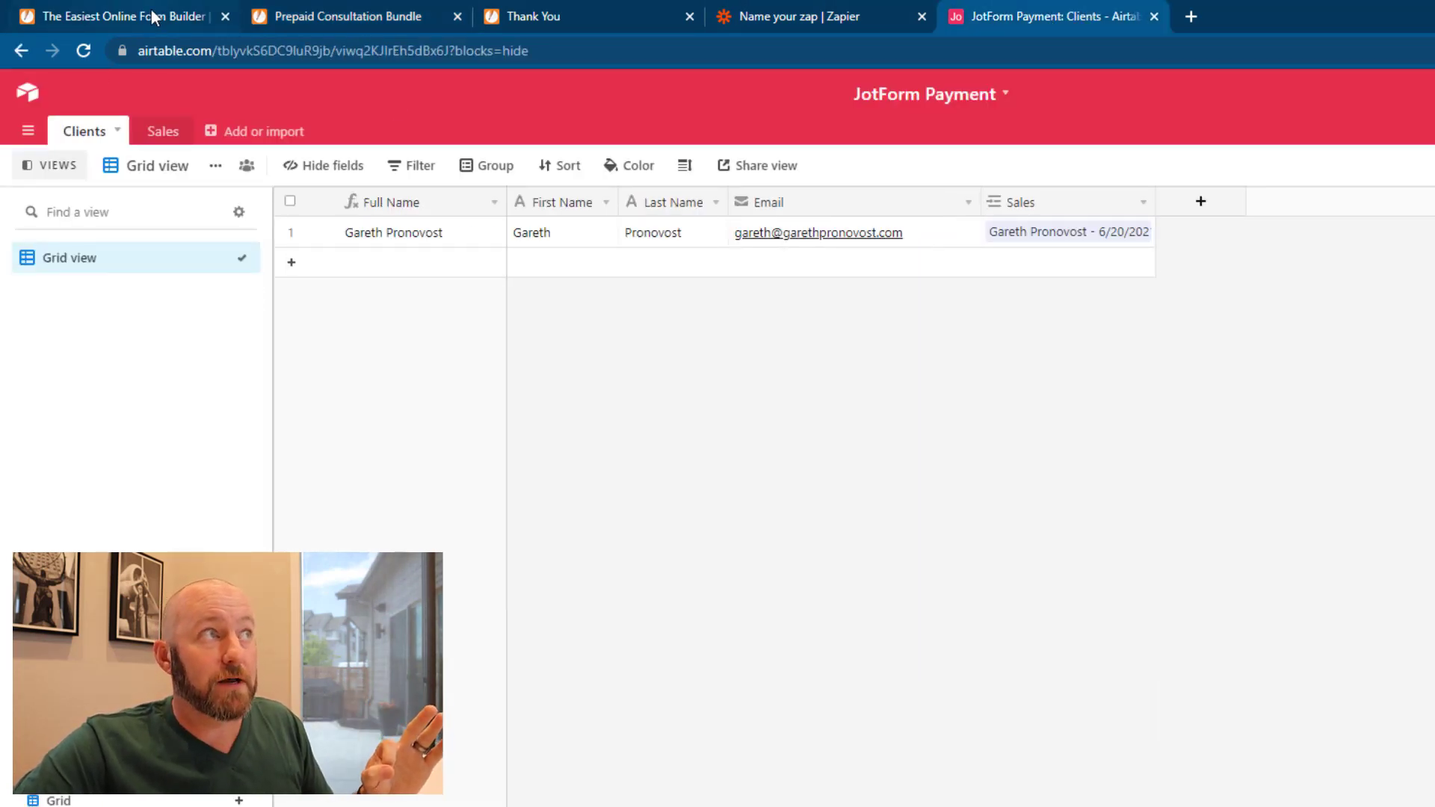
click(366, 20)
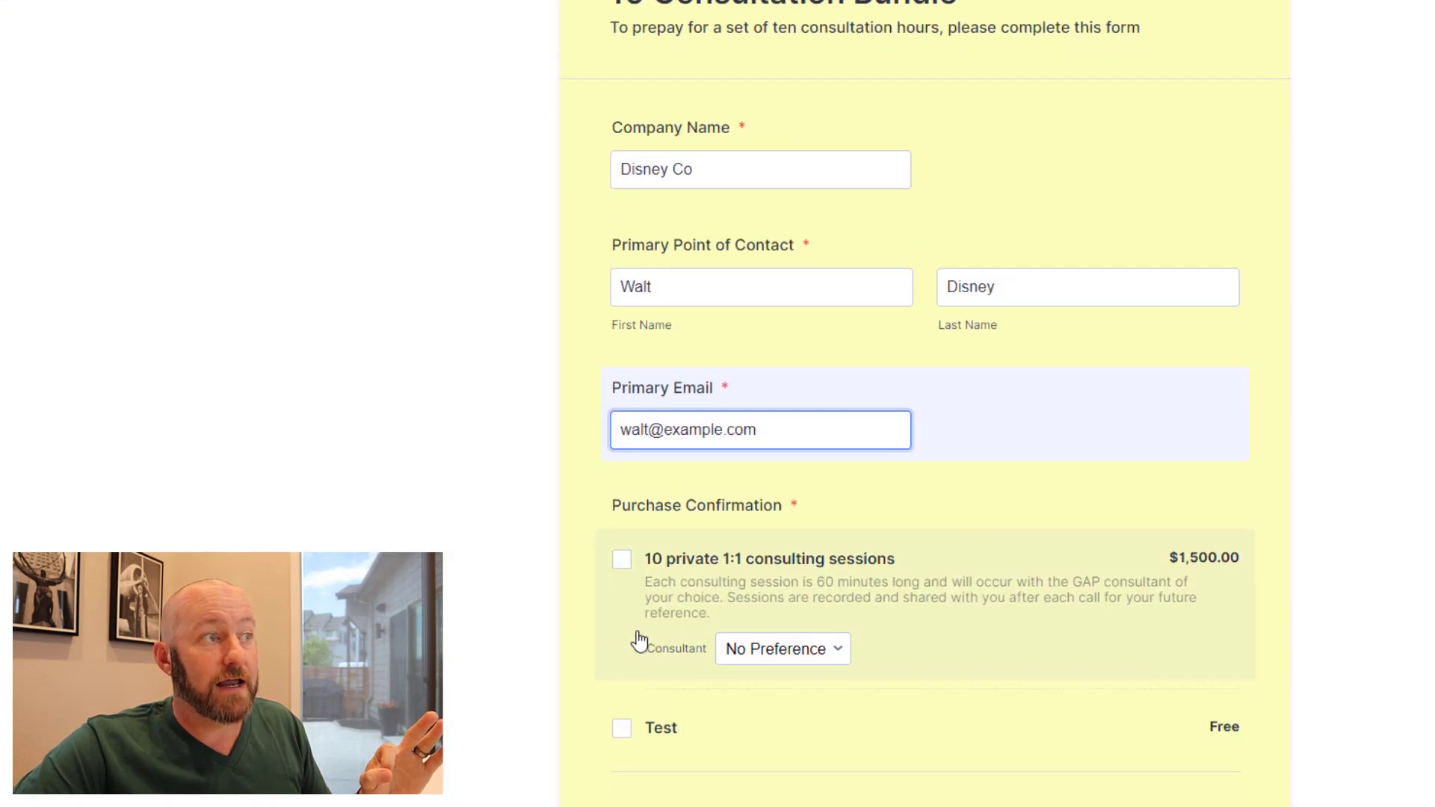
click(623, 655)
scroll(1369, 665, down, 3)
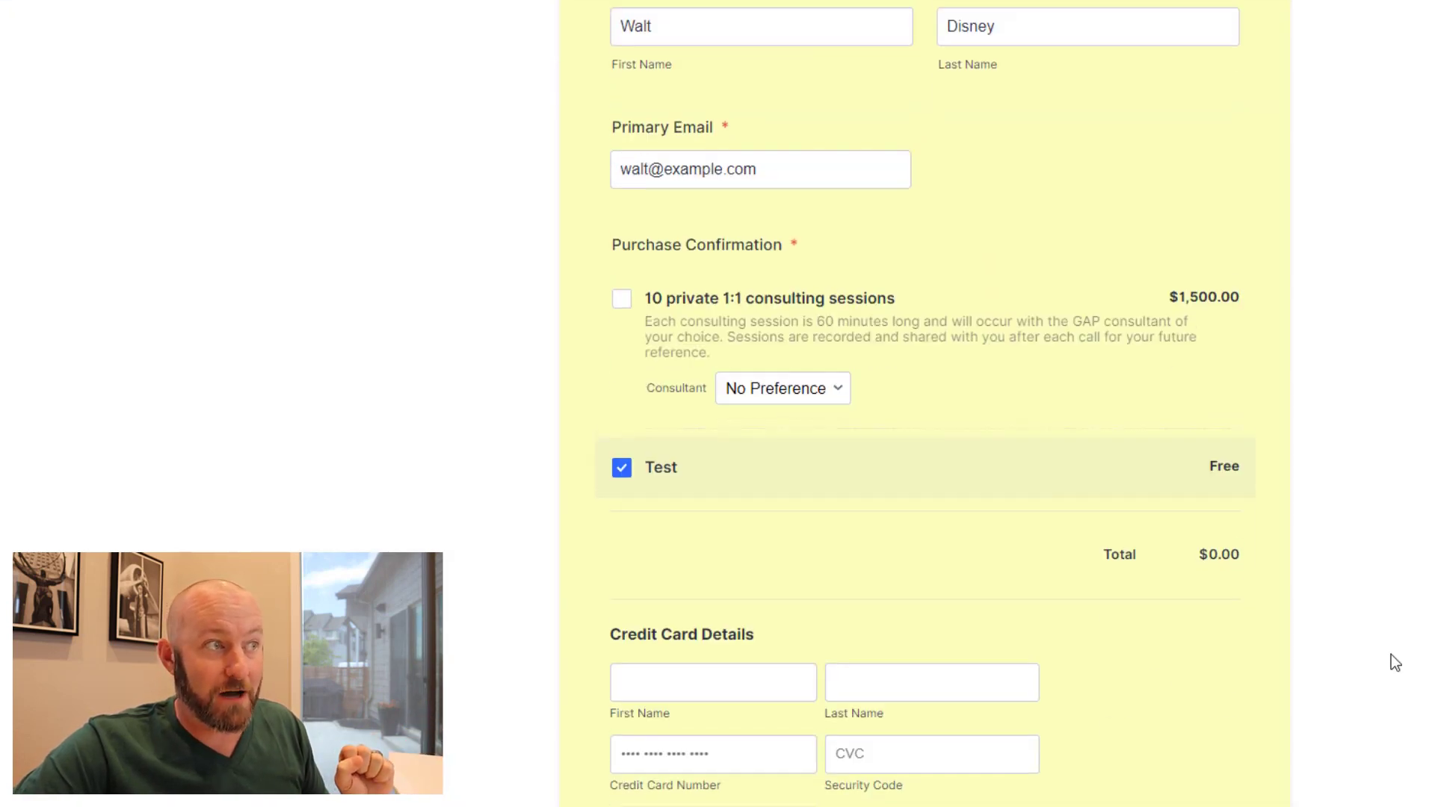
- Autofill the saved credit card details, verify number and expiration, and submit the order
click(748, 674)
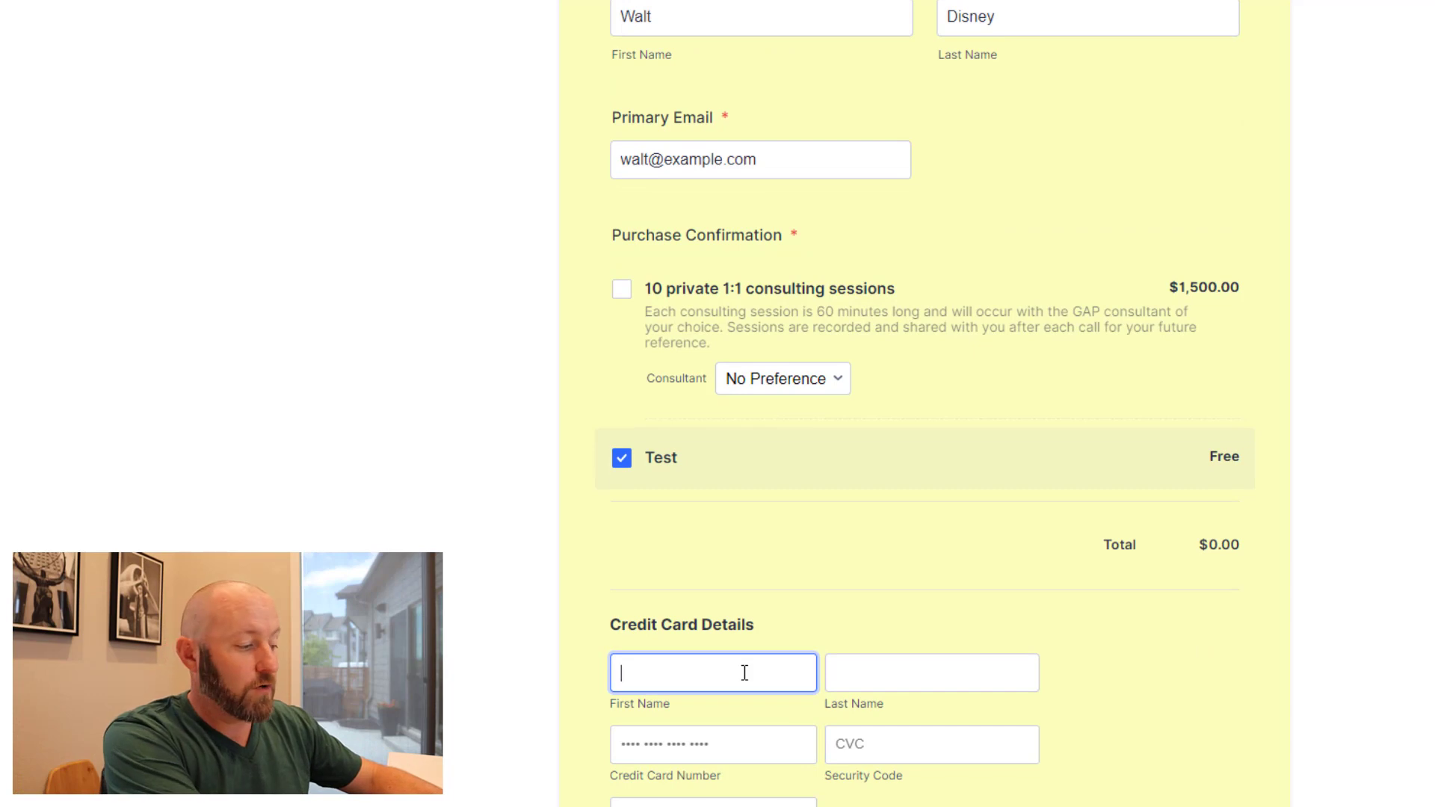
text(Wa)
key(Down)
key(Return)
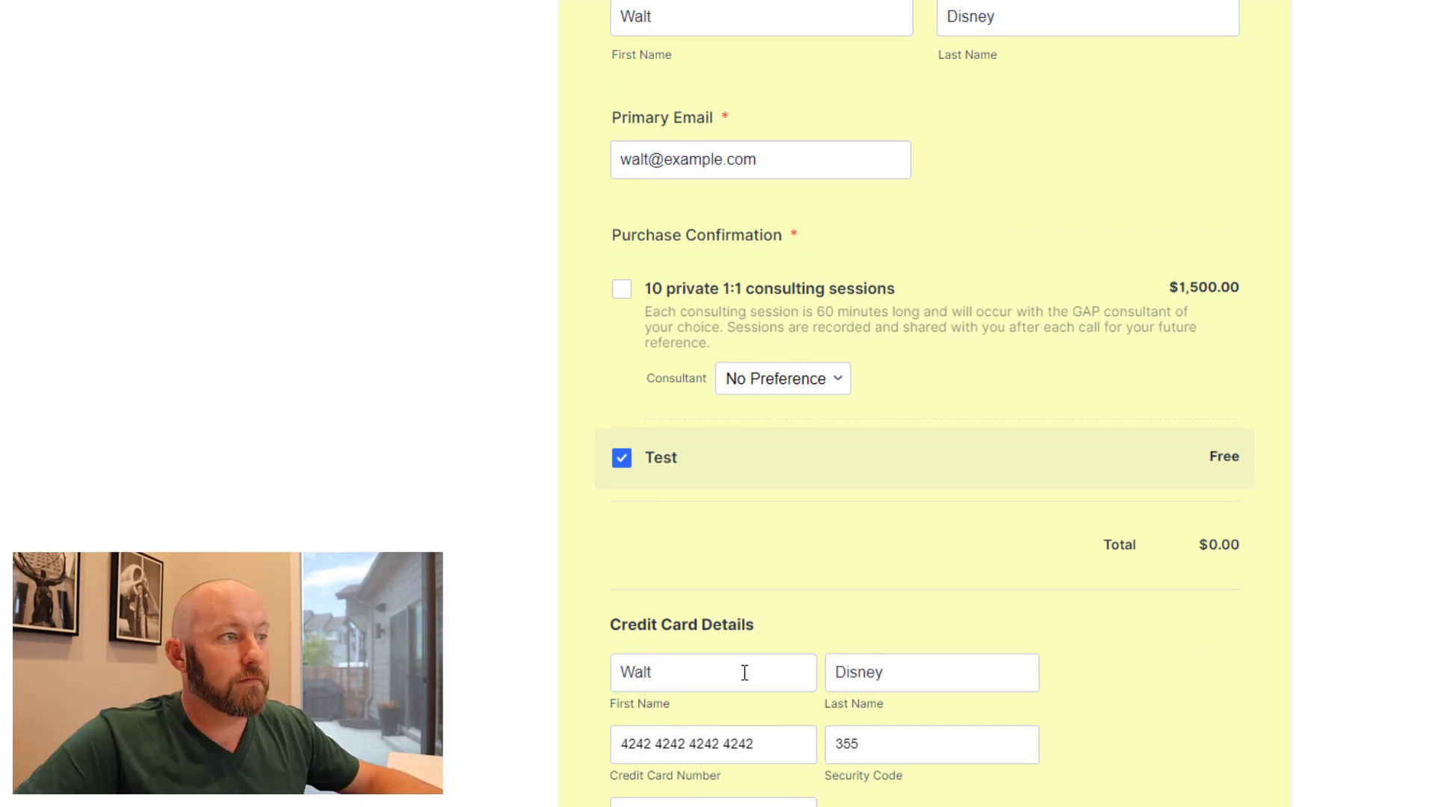
scroll(920, 668, down, 2)
click(671, 591)
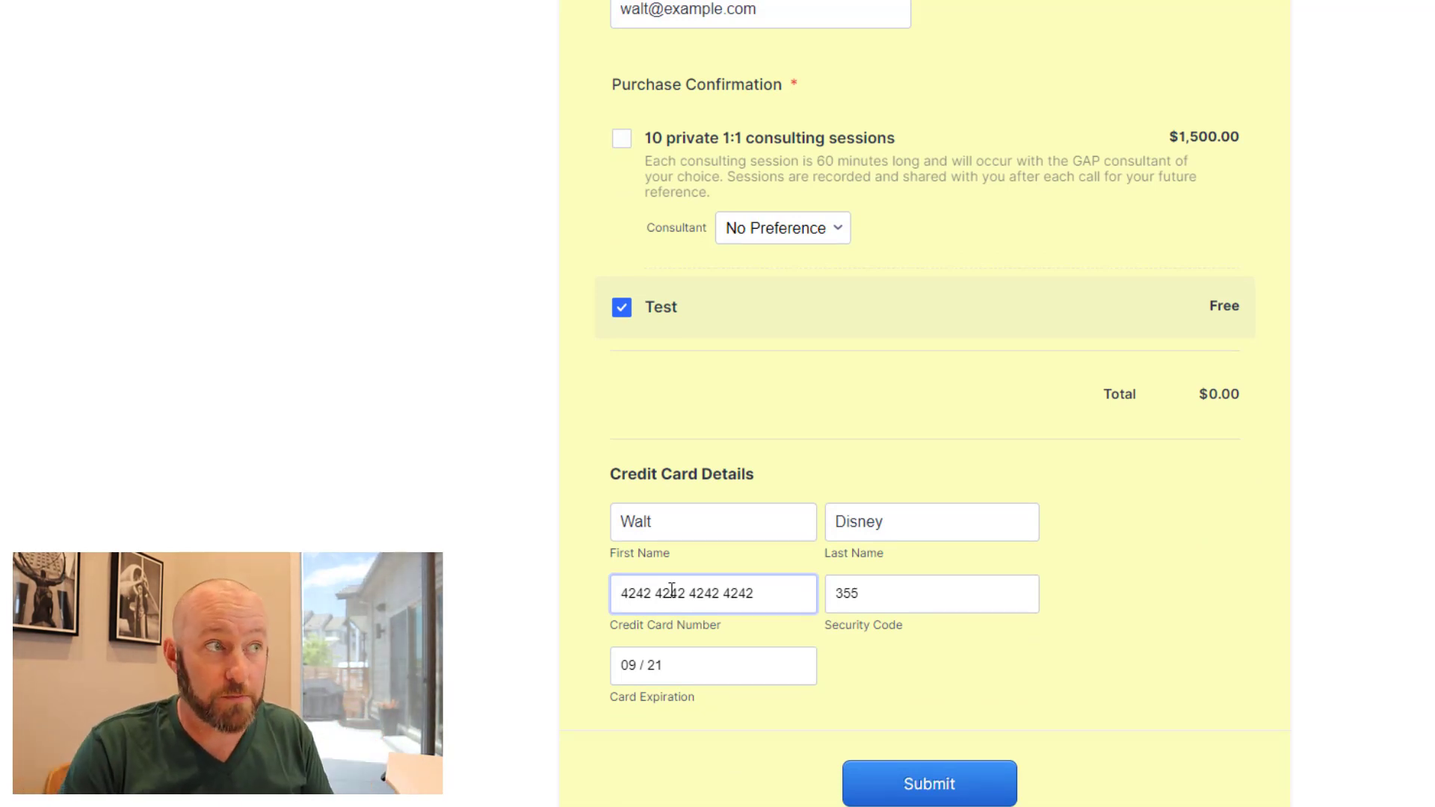
click(716, 662)
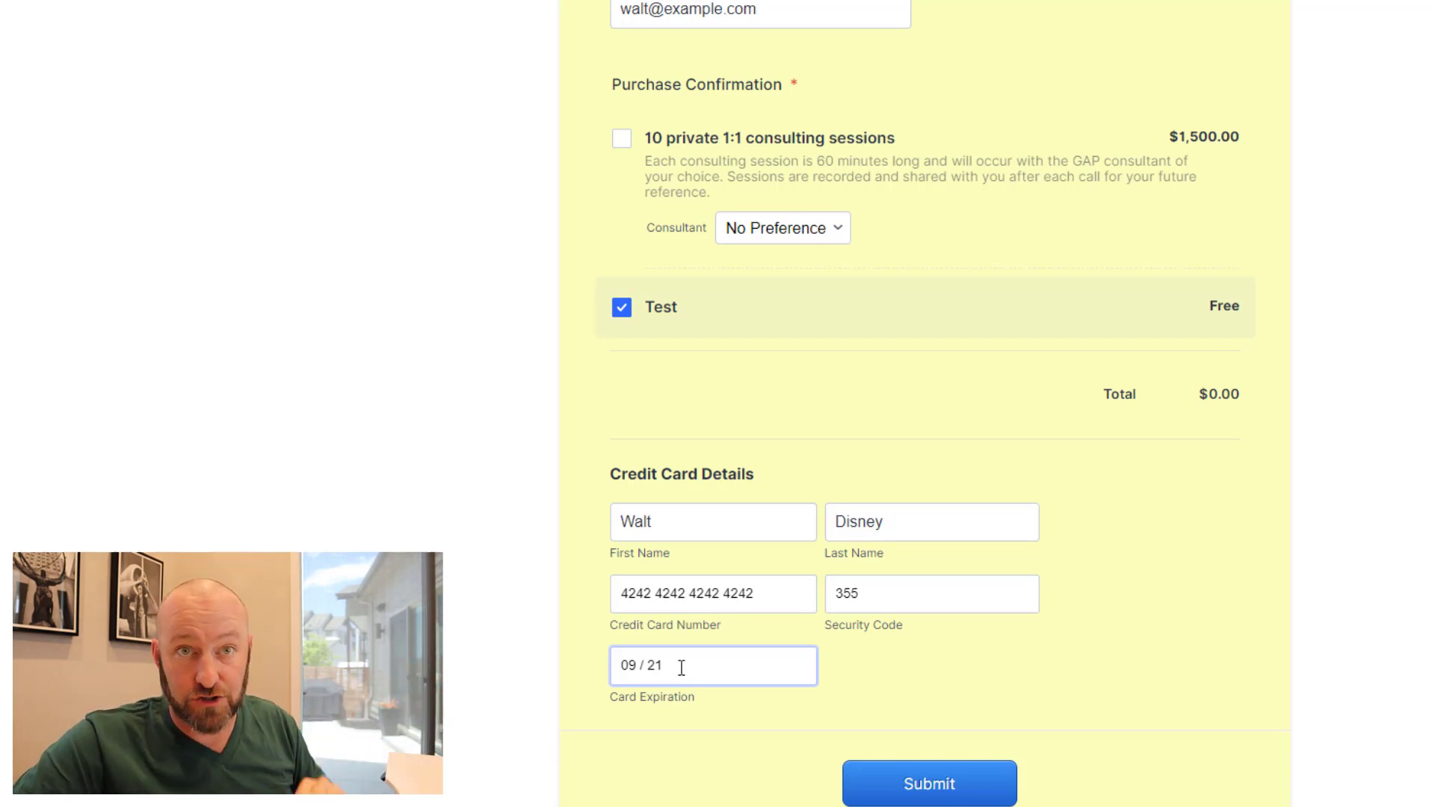
click(969, 797)
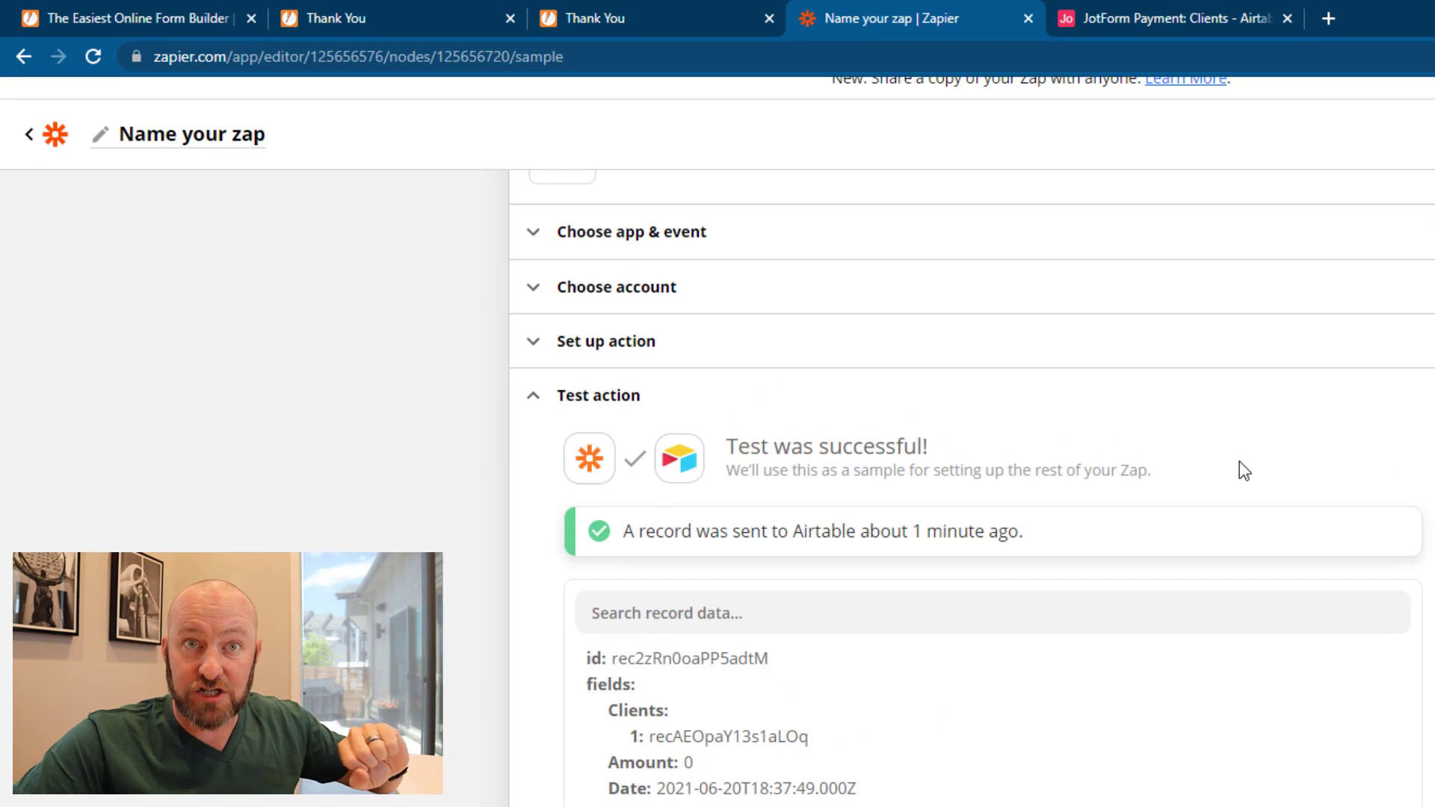
- In Airtable, verify the Walt Disney client and its linked sale's $0.00 amount and 6/20/2021 date
click(1207, 18)
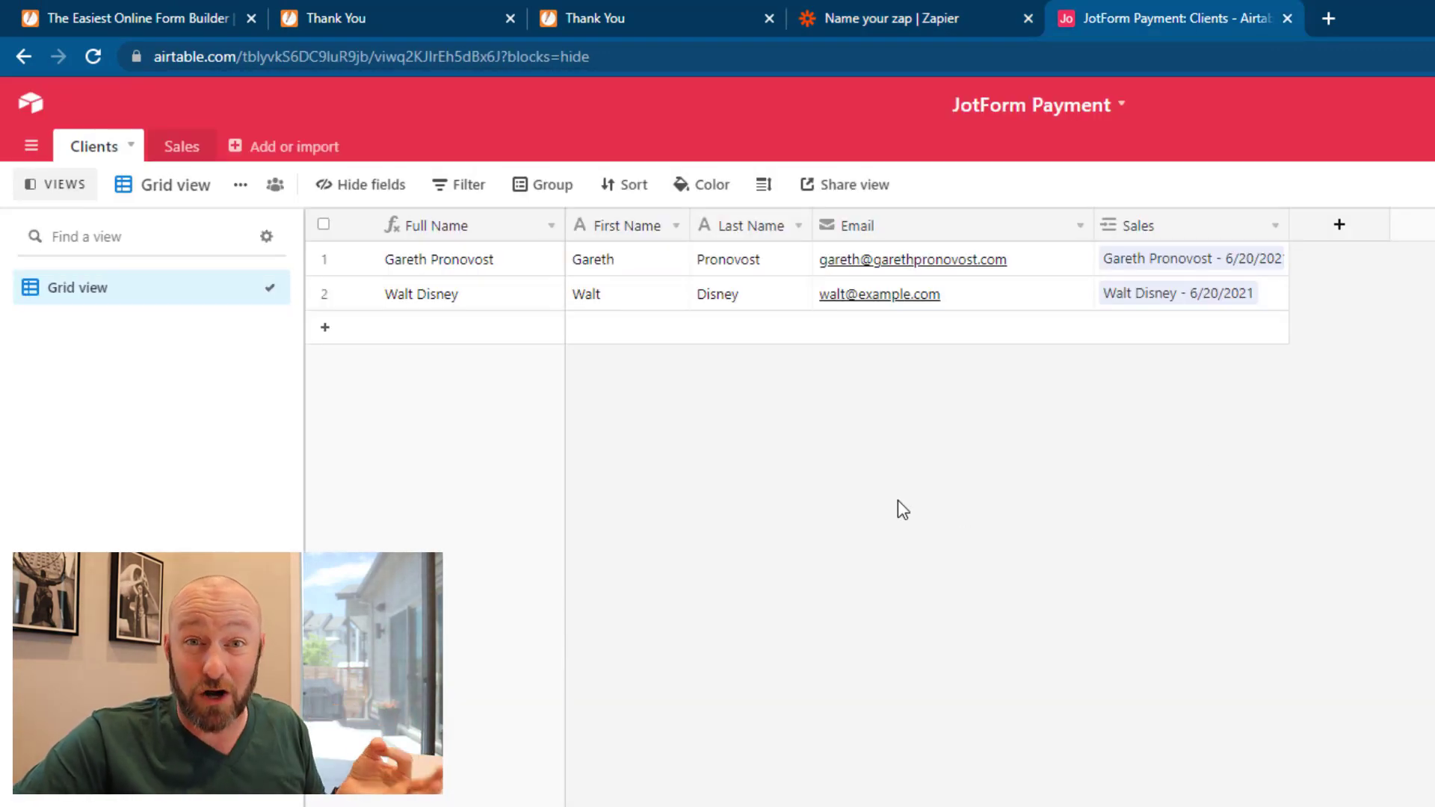
mouse_move(718, 294)
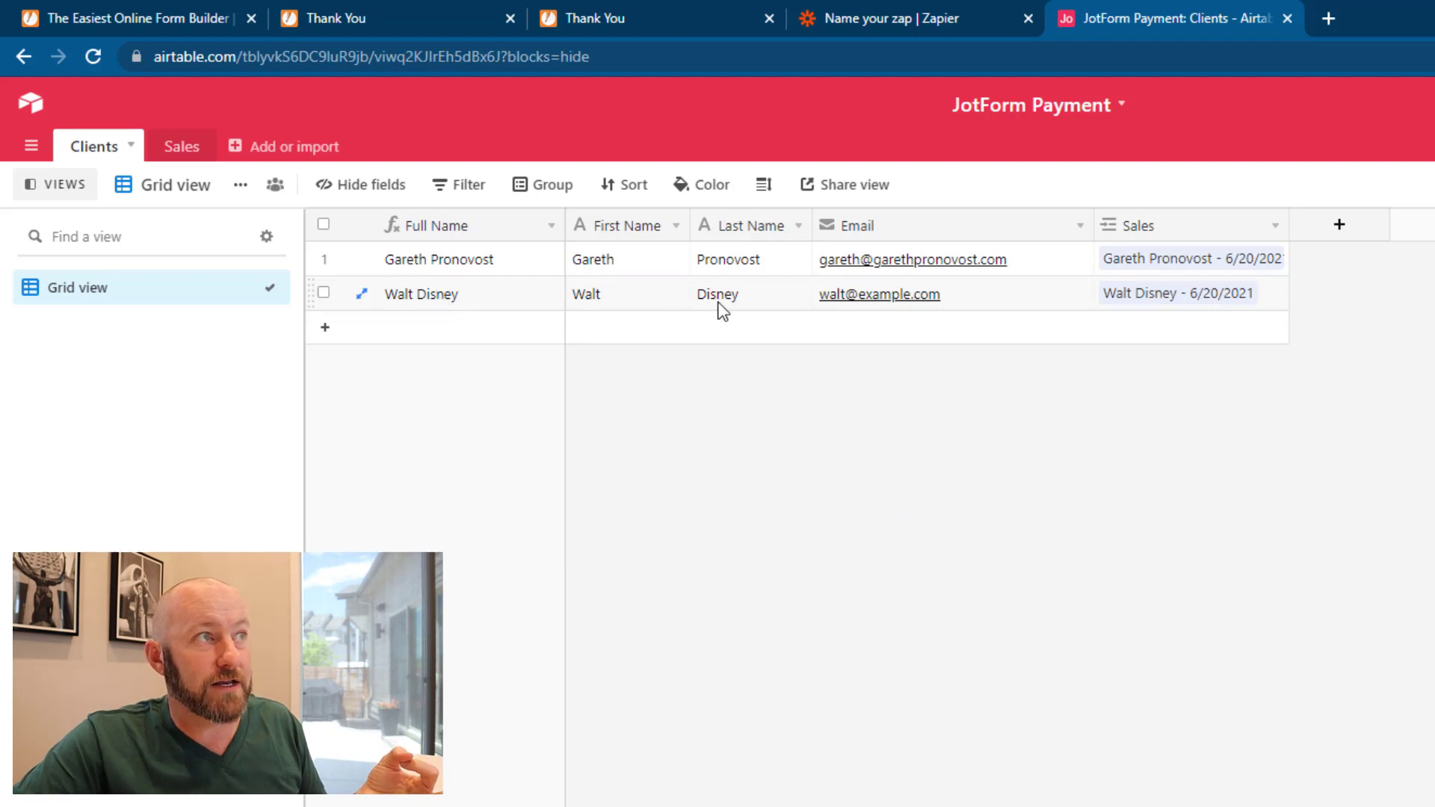
click(182, 147)
click(1110, 335)
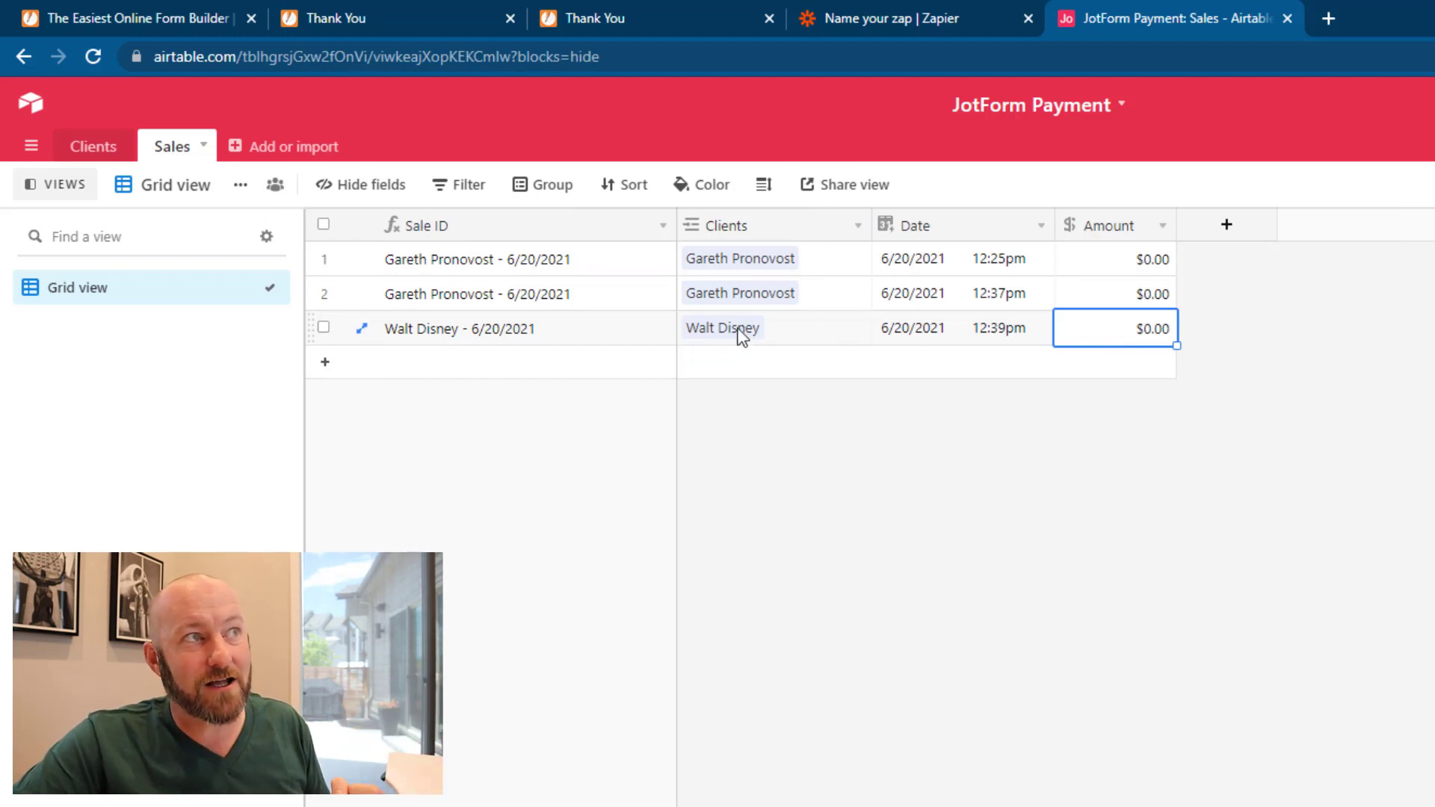
click(953, 327)
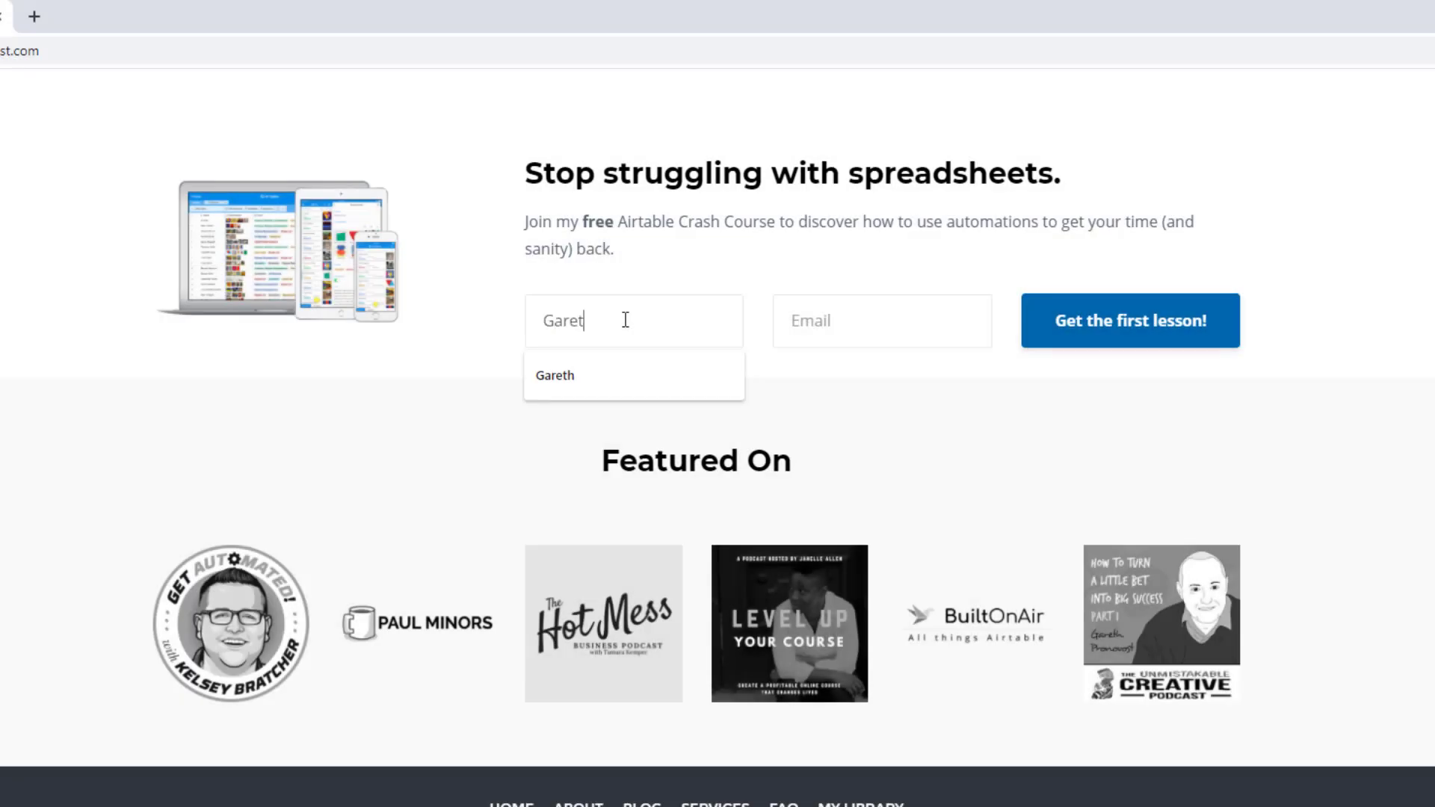
- Fill the crash-course signup name and email fields using saved autofill suggestions
text(h)
key(Tab)
text(g)
key(Down)
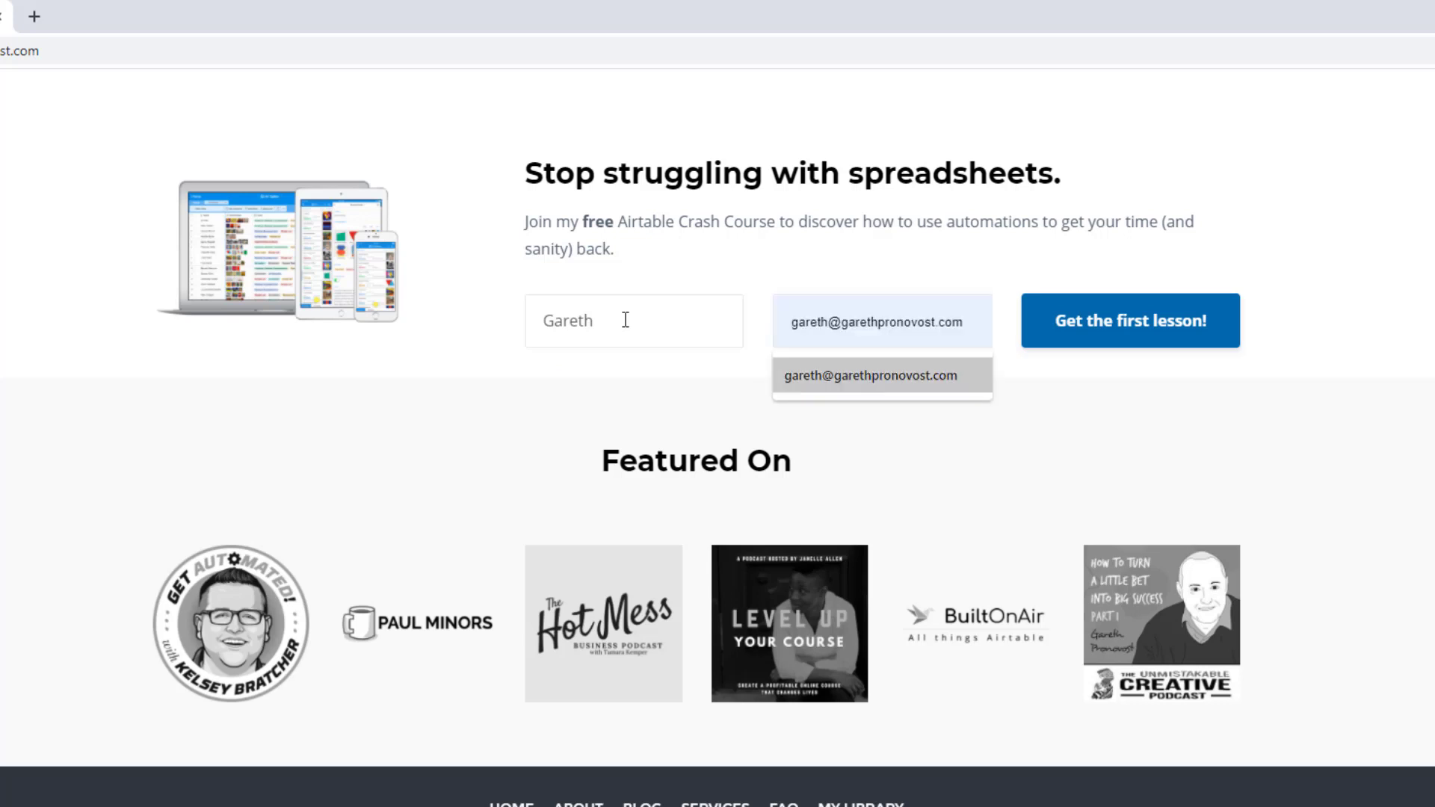
key(Return)
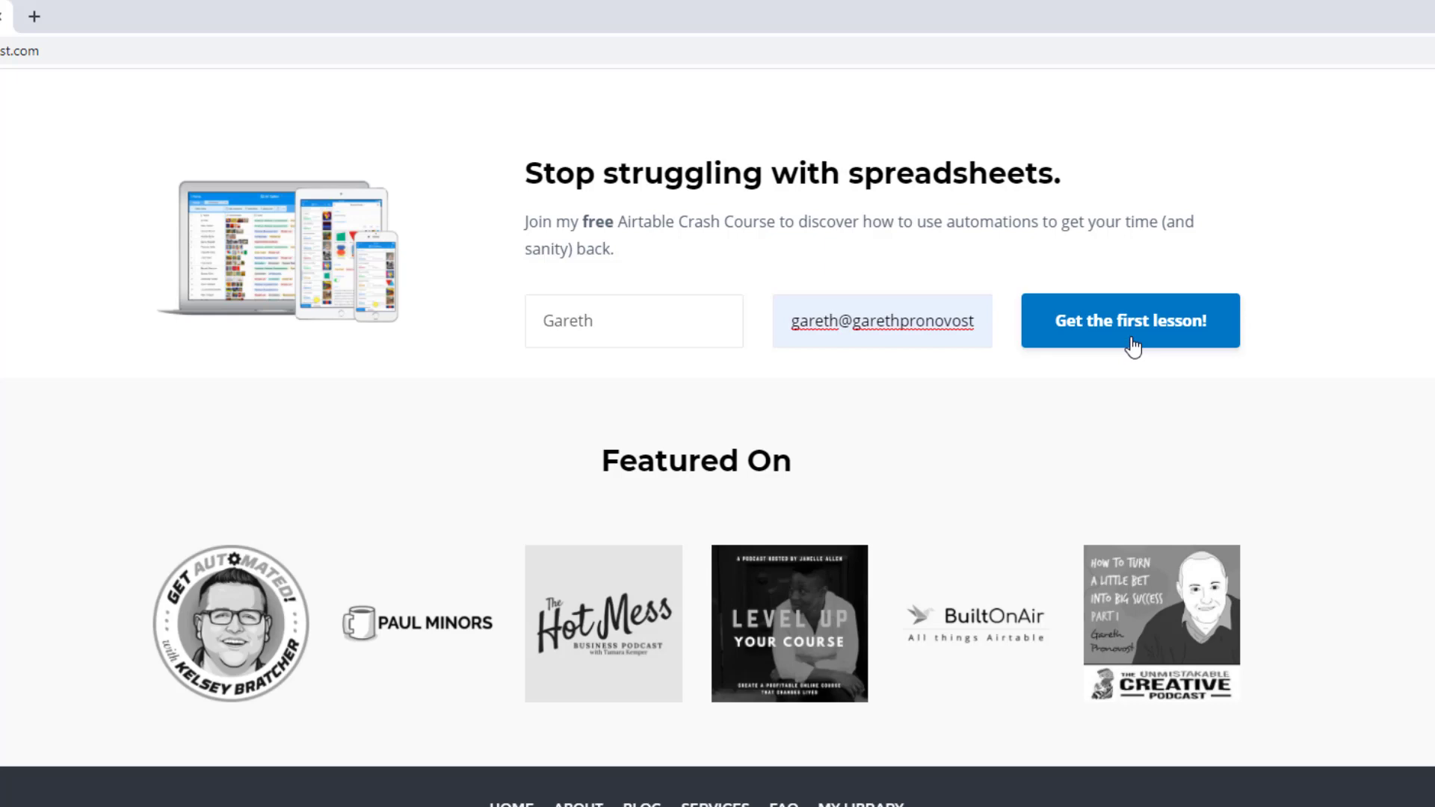
- Open the Services page and scroll down to its three support option cards
scroll(1134, 348, up, 10)
scroll(1129, 346, up, 5)
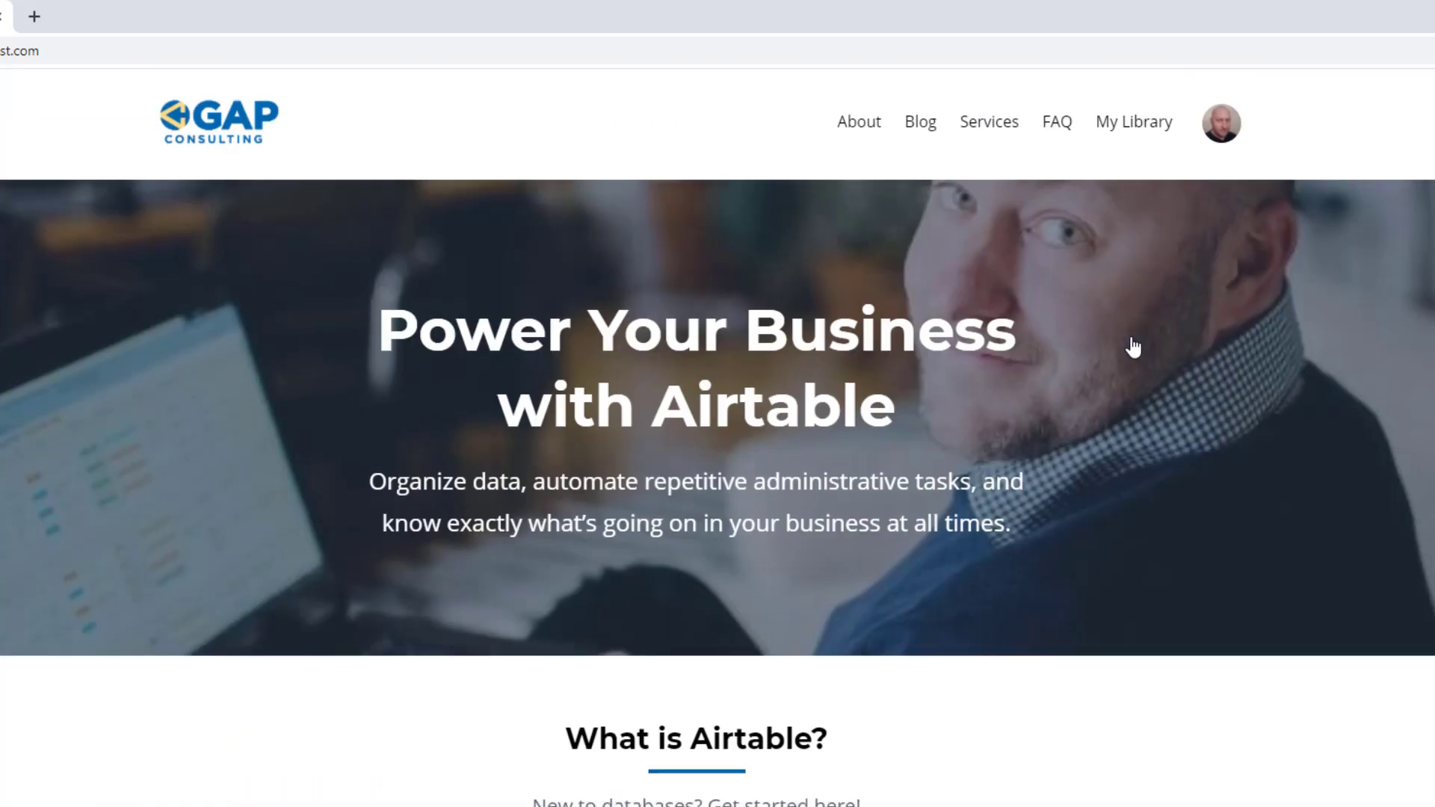
click(992, 139)
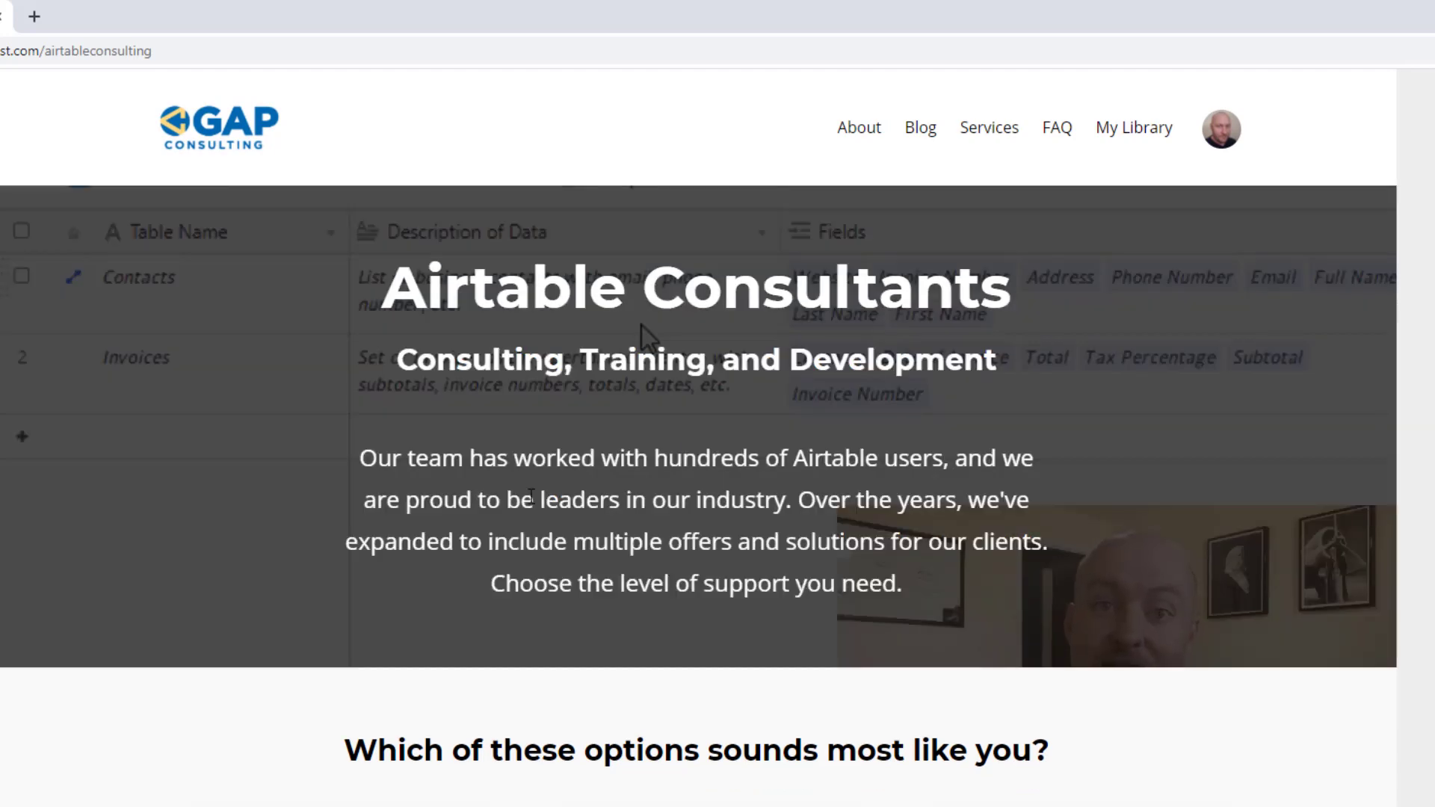
scroll(531, 509, down, 9)
scroll(531, 509, down, 2)
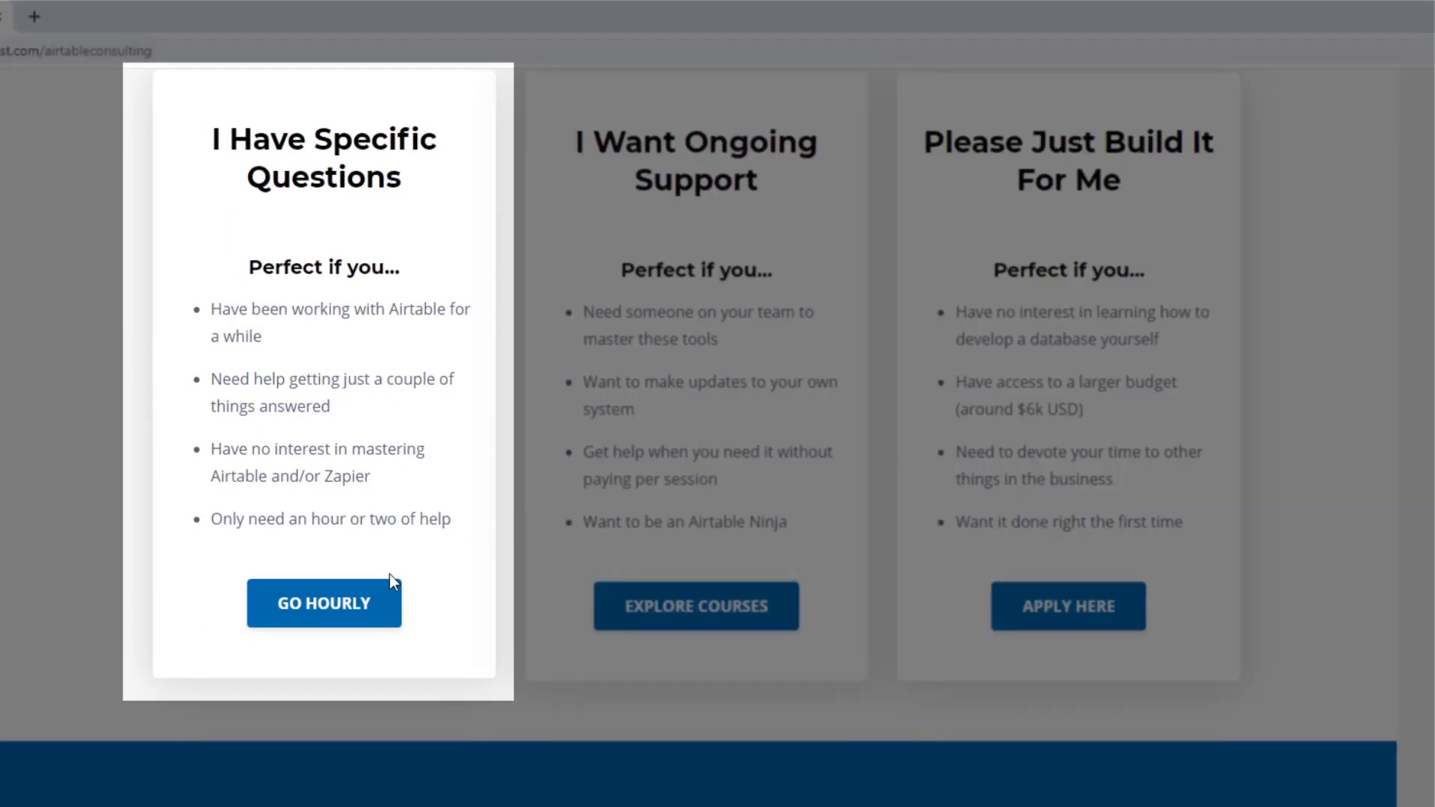